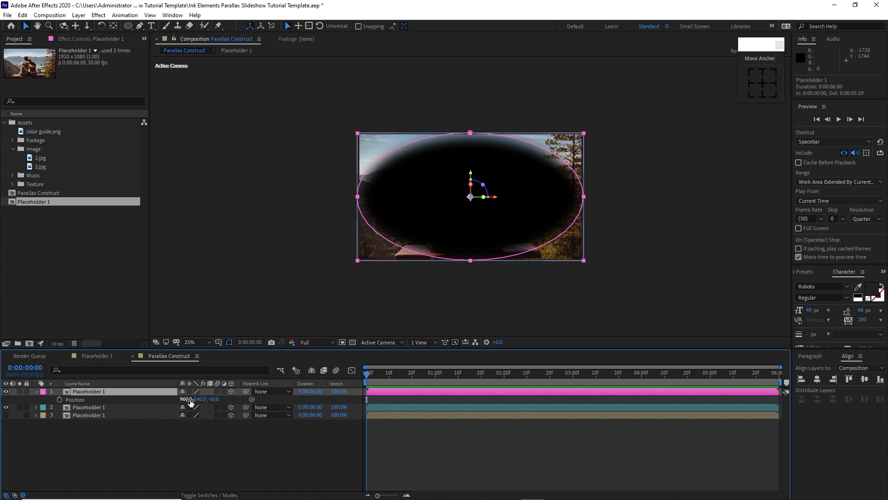
# - Set the Z position of the topmost fuchsia Placeholder 1 layer to -300
pyautogui.click(213, 399)
pyautogui.write('-')
pyautogui.click(37, 393)
# - Duplicate the fuchsia Placeholder 1 layer and give the copy a Brown label
pyautogui.hotkey('ctrl', 'd')
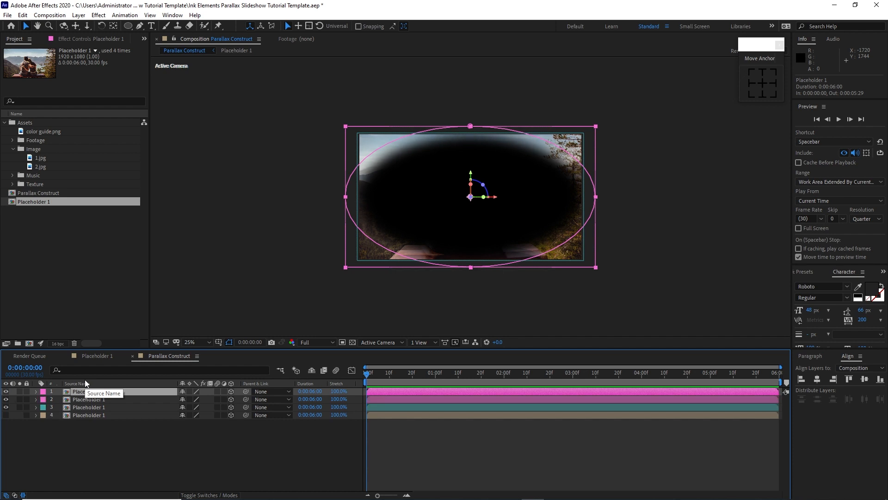
pyautogui.click(43, 391)
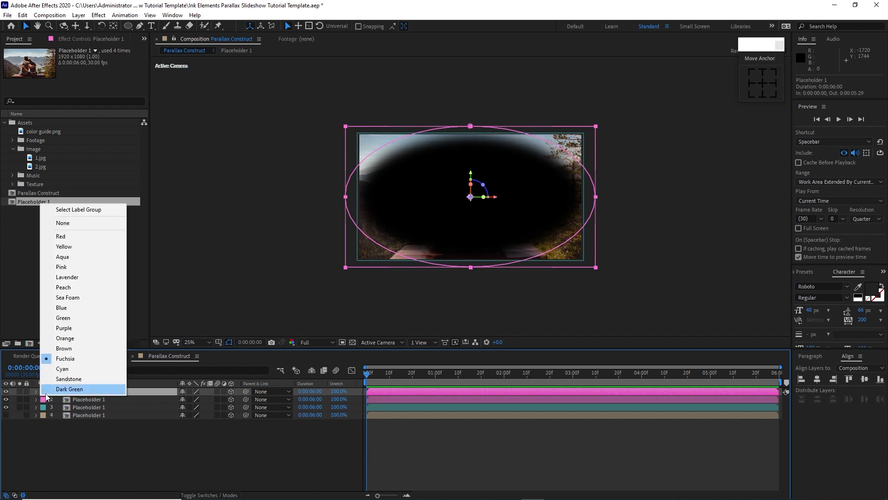
pyautogui.click(64, 348)
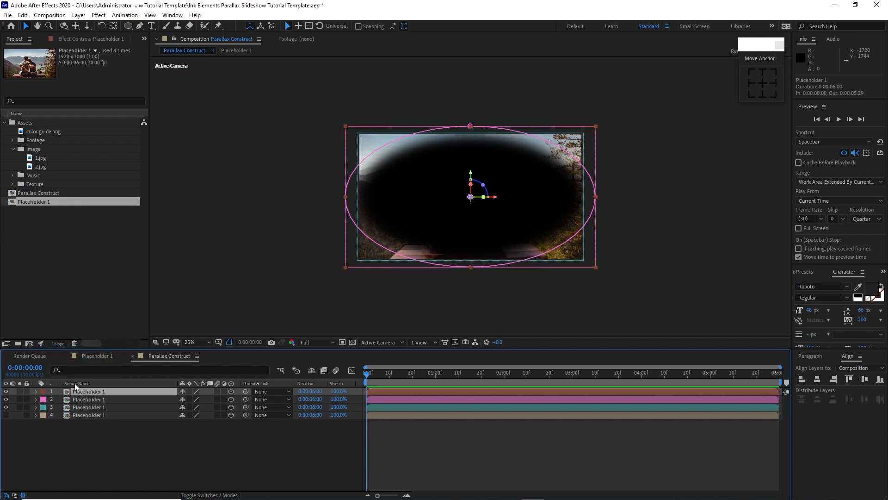
# - Recolor Mask 1 of the brown Placeholder 1 layer by sampling the layer's brown label
pyautogui.click(36, 392)
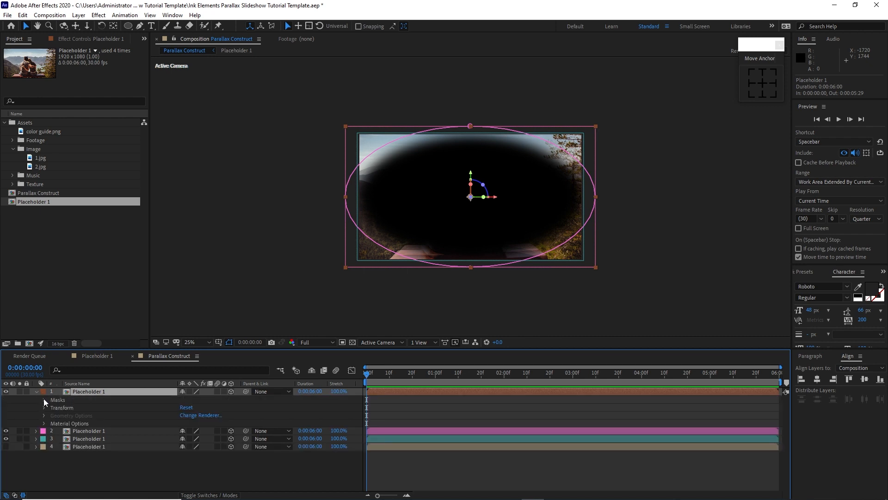
pyautogui.click(44, 399)
pyautogui.click(60, 407)
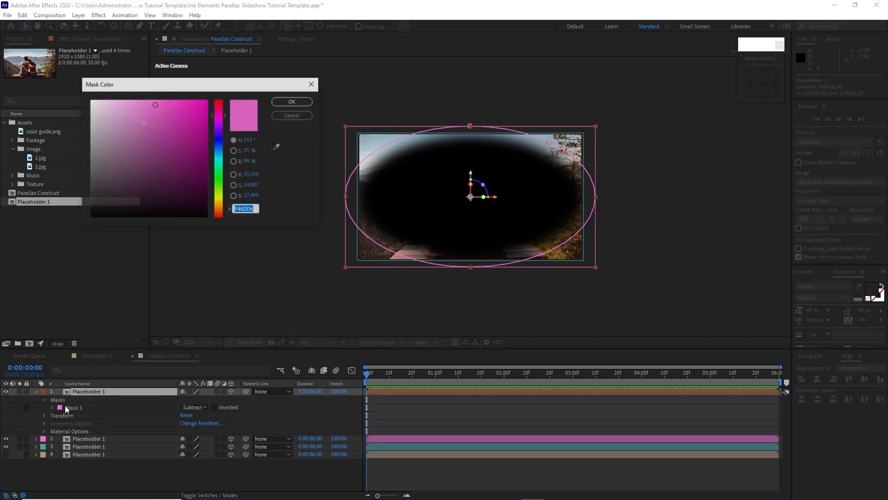
pyautogui.click(277, 147)
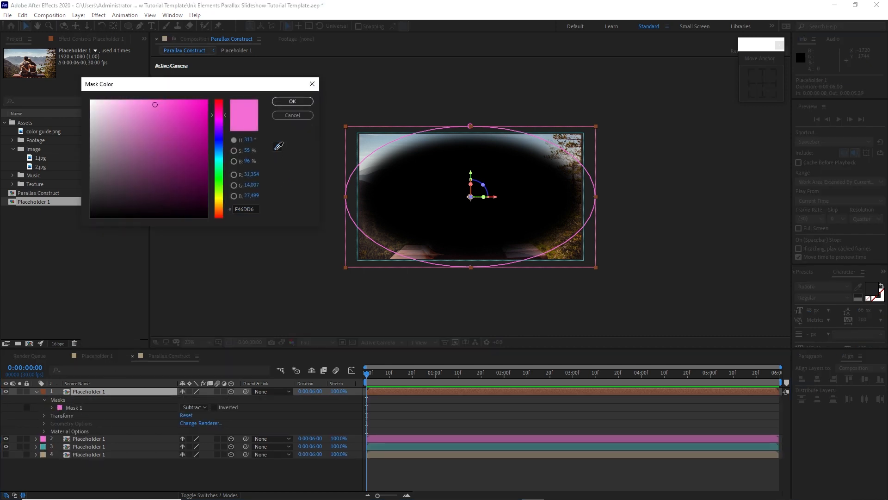
pyautogui.click(46, 391)
pyautogui.click(293, 101)
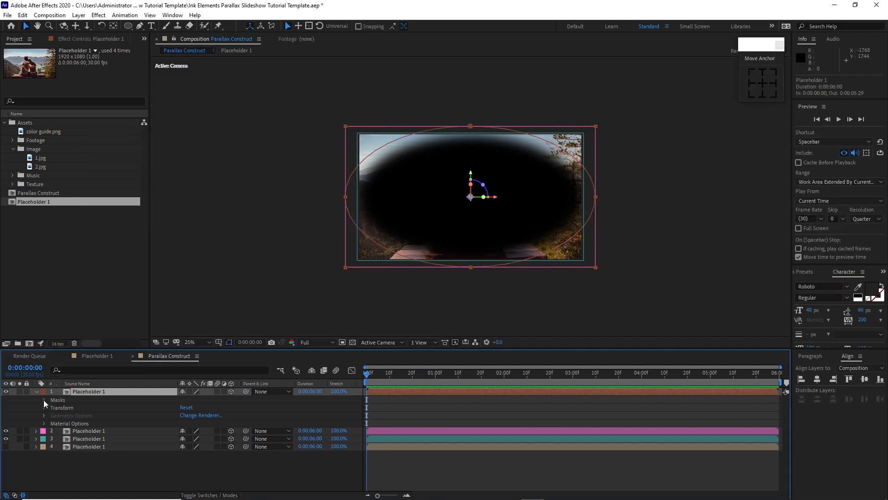
pyautogui.click(36, 392)
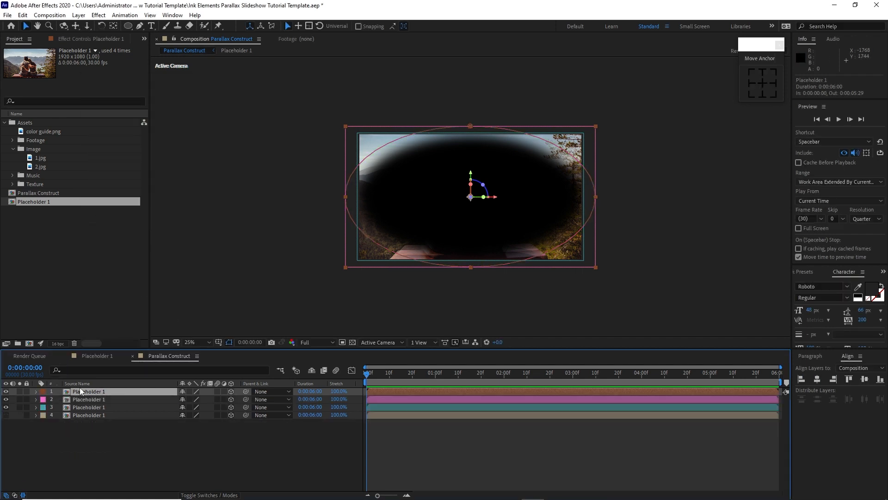
# - Set the Z position of the brown Placeholder 1 layer to -500
pyautogui.press('p')
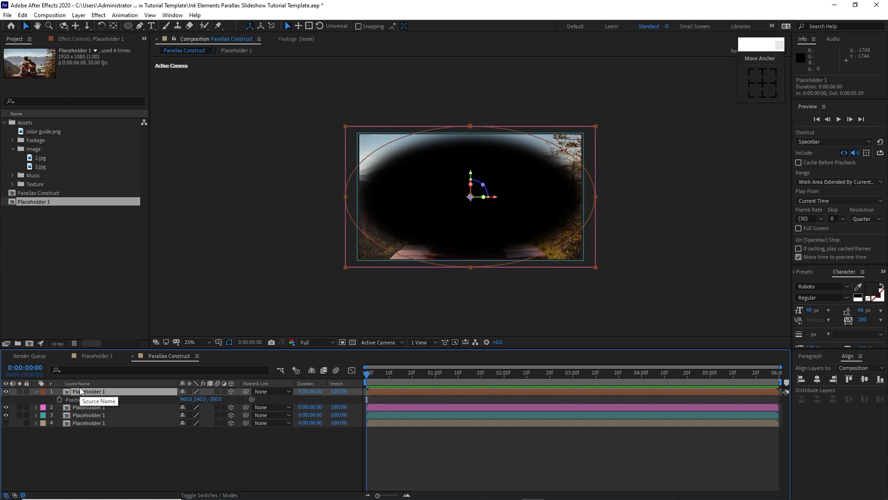
pyautogui.click(213, 399)
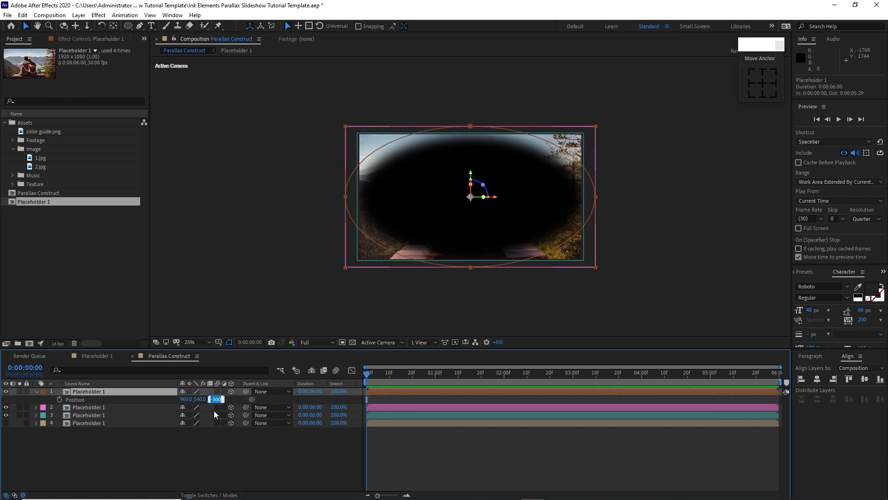
pyautogui.write('-5')
pyautogui.press('Return')
pyautogui.click(38, 392)
# - Duplicate the brown Placeholder 1 layer and give the copy an Orange label
pyautogui.click(77, 393)
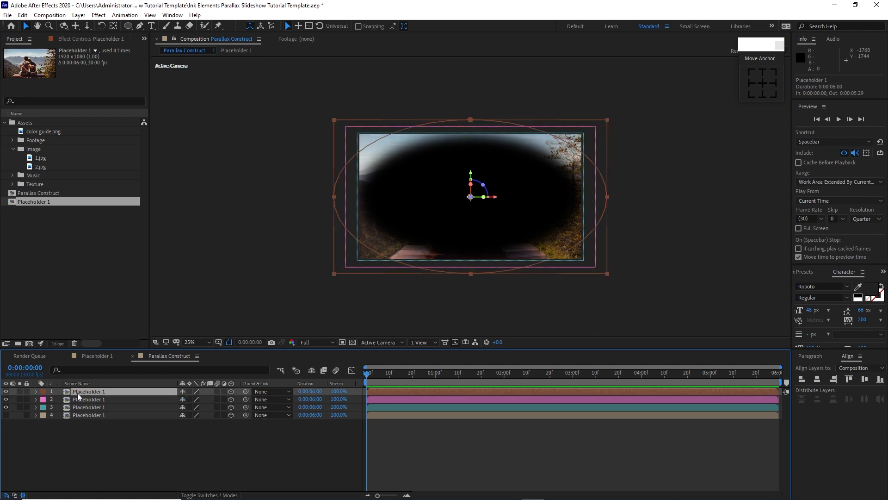
pyautogui.hotkey('ctrl', 'd')
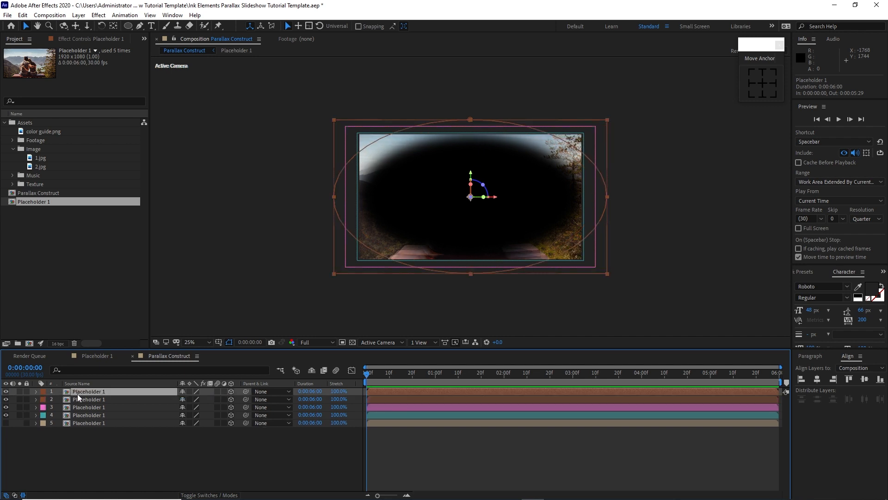
pyautogui.click(37, 391)
pyautogui.click(44, 399)
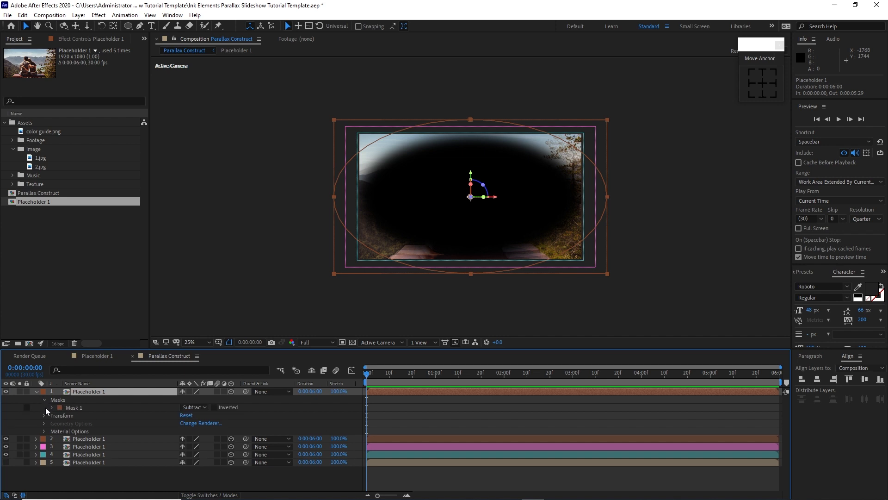
pyautogui.click(59, 407)
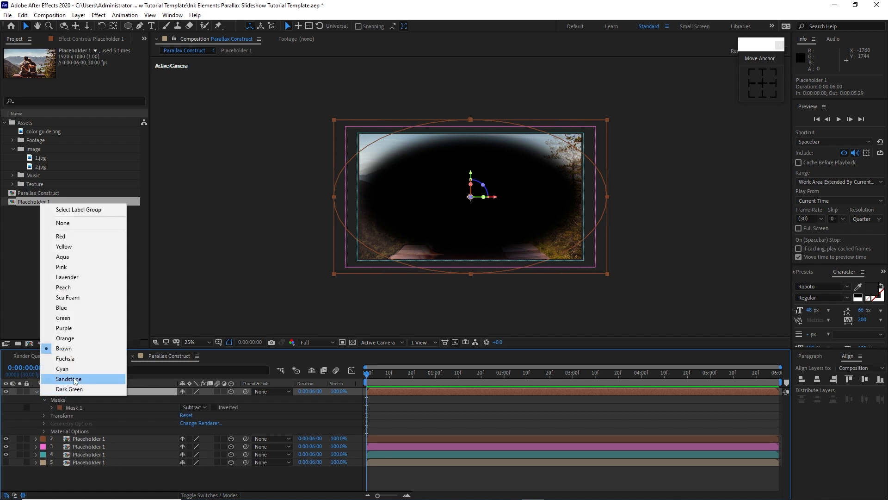
pyautogui.click(56, 338)
# - Recolor Mask 1 of the orange Placeholder 1 layer by sampling the layer's orange label
pyautogui.click(61, 407)
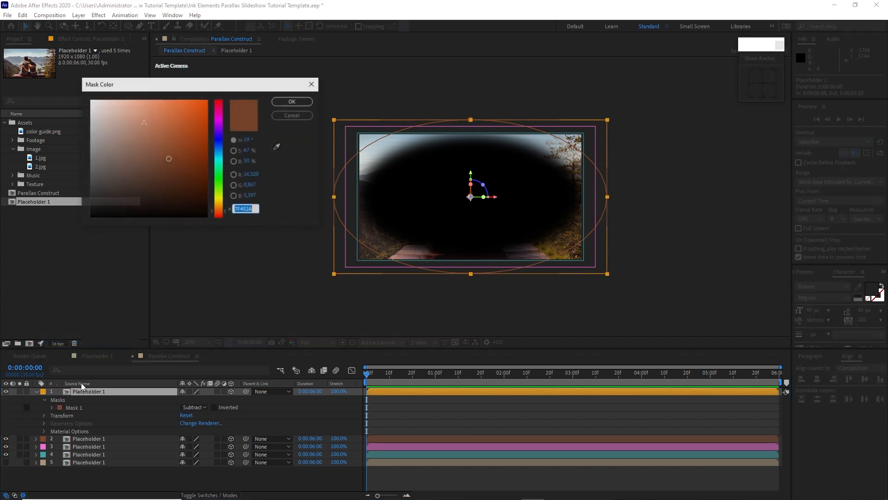
pyautogui.click(278, 147)
pyautogui.click(44, 390)
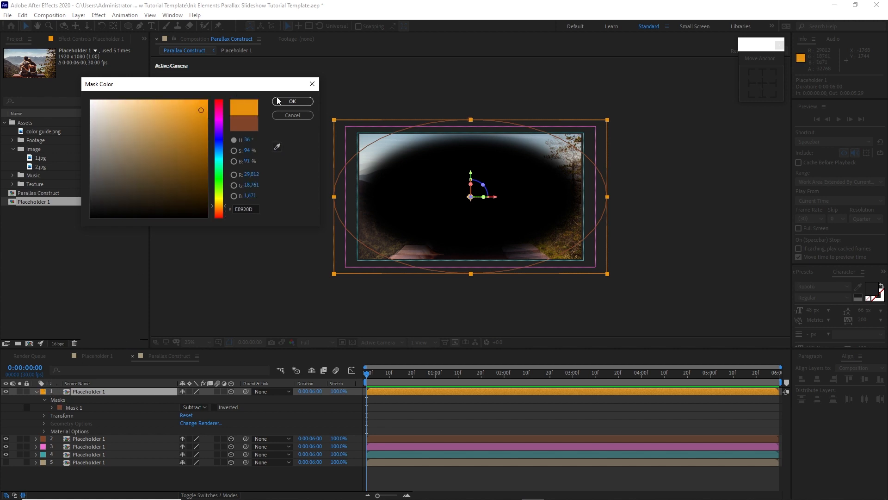
pyautogui.click(292, 102)
pyautogui.click(43, 399)
pyautogui.click(40, 396)
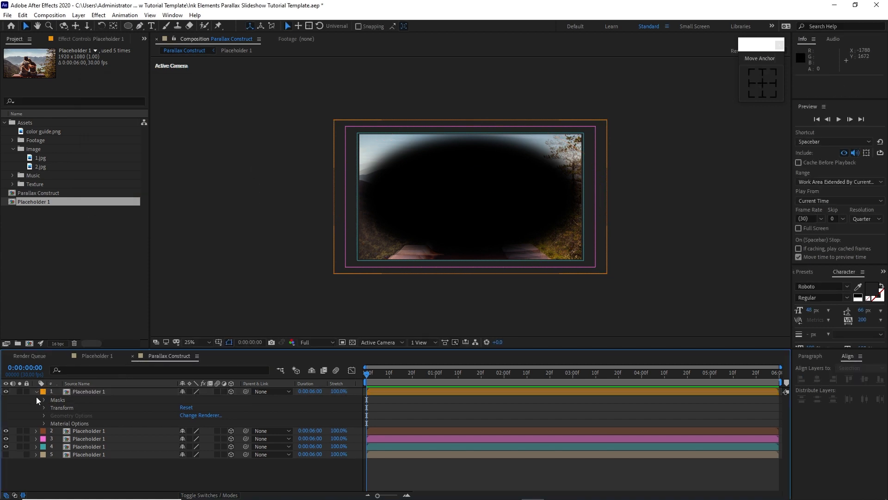
pyautogui.click(37, 391)
# - Set the Z position of the orange Placeholder 1 layer to -750
pyautogui.click(94, 391)
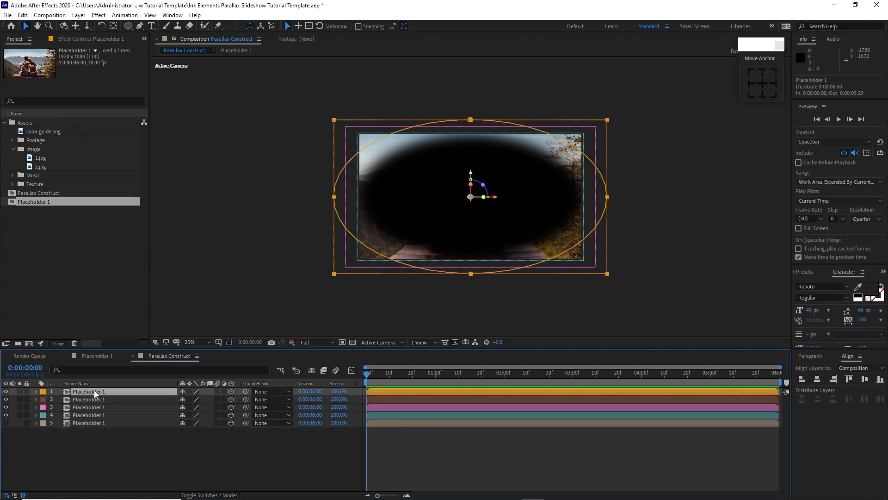
pyautogui.press('p')
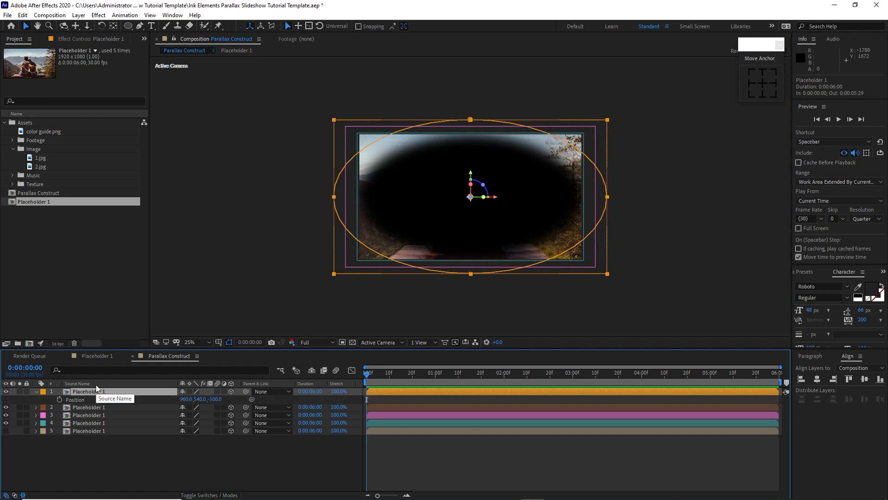
pyautogui.click(216, 400)
pyautogui.write('-750')
pyautogui.press('Return')
pyautogui.click(36, 392)
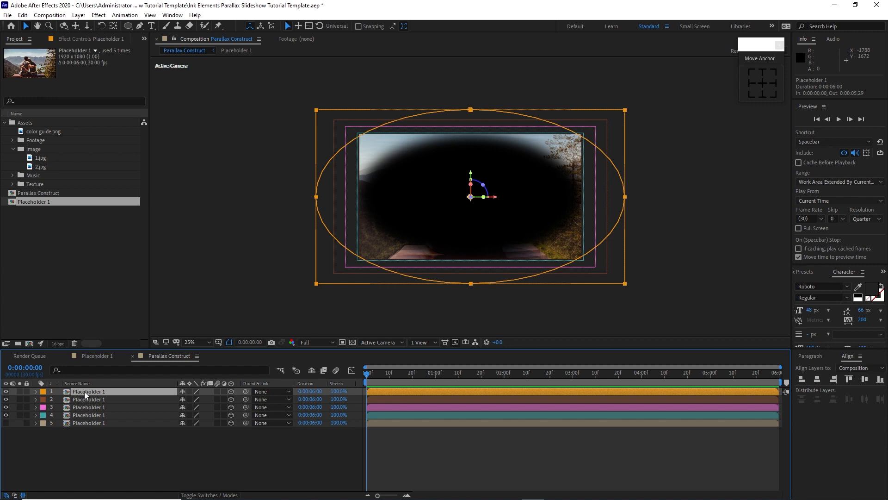
# - Duplicate the orange Placeholder 1 layer and give the copy a Purple label
pyautogui.hotkey('ctrl', 'd')
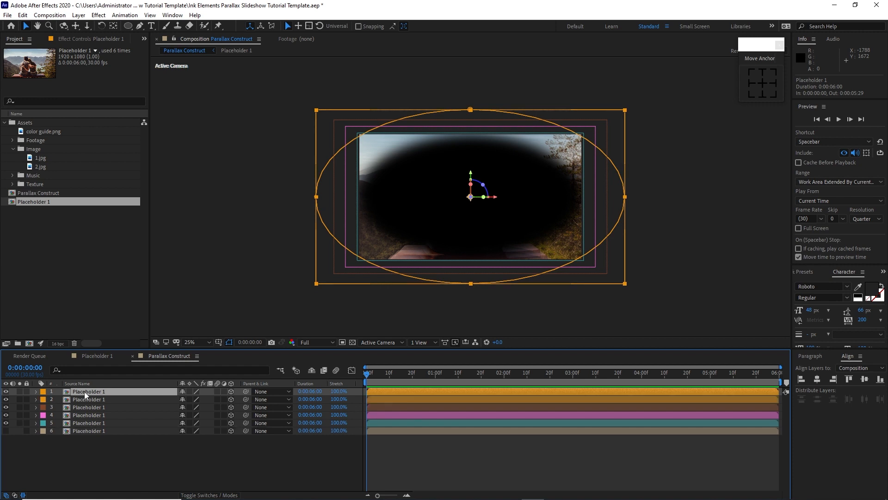
pyautogui.click(44, 393)
pyautogui.click(74, 326)
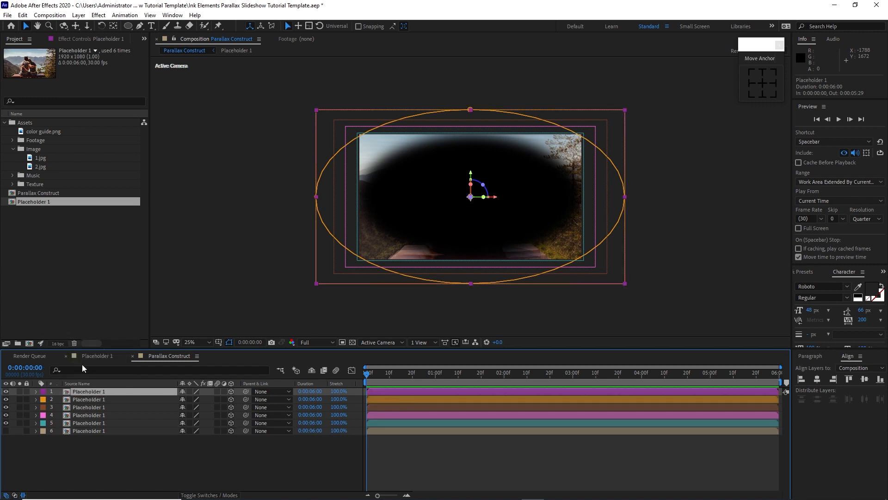
# - Recolor Mask 1 of the purple Placeholder 1 layer by sampling the layer's purple label
pyautogui.click(36, 391)
pyautogui.click(44, 400)
pyautogui.click(59, 407)
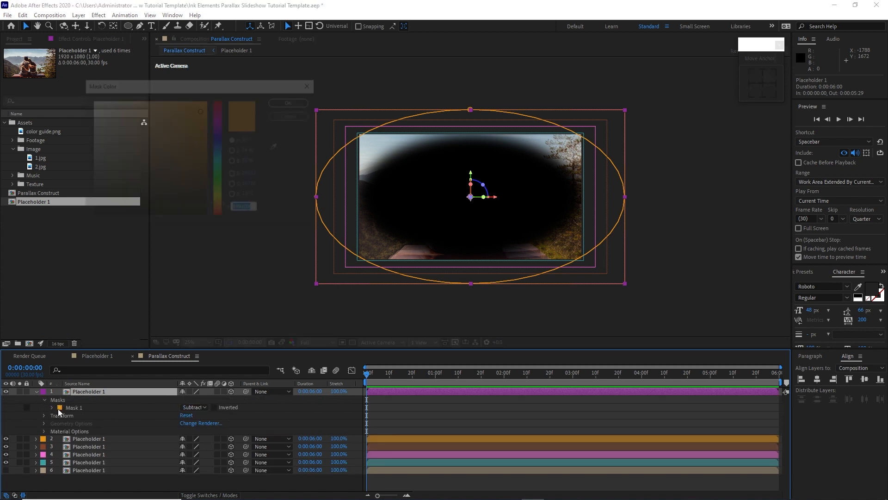
pyautogui.click(277, 147)
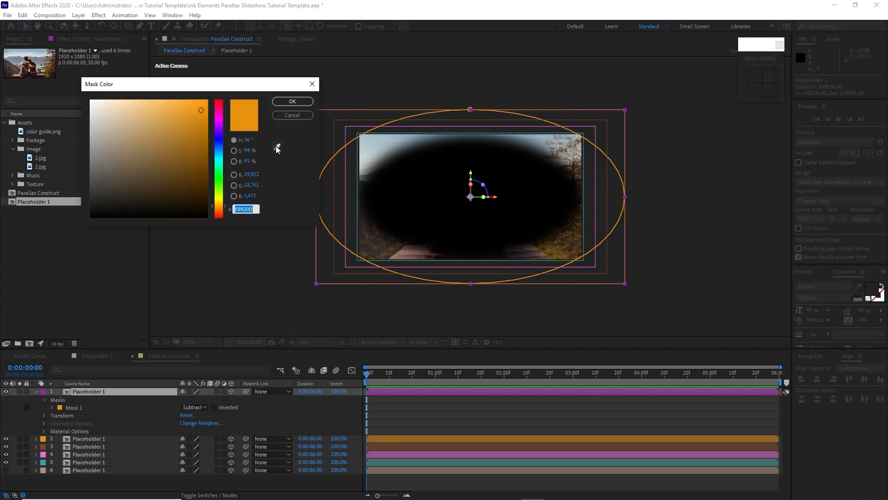
pyautogui.click(43, 391)
pyautogui.press('Return')
pyautogui.click(44, 400)
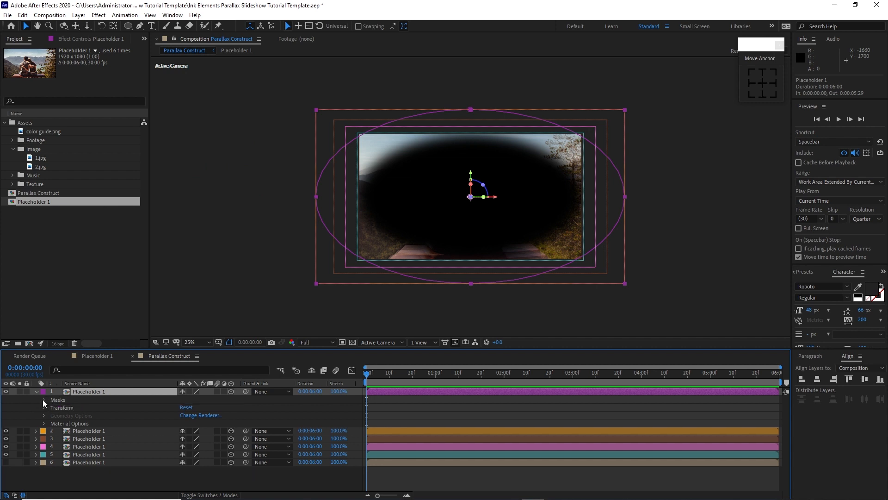
pyautogui.click(35, 391)
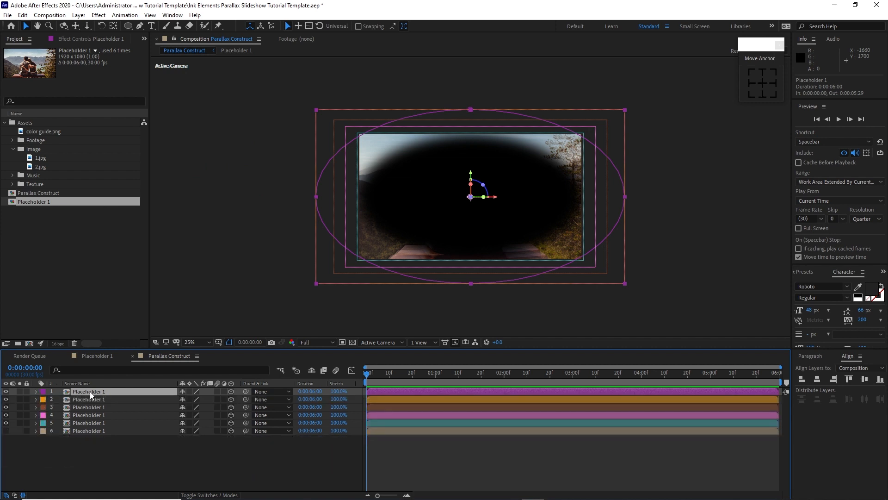
# - Set the Z position of the purple Placeholder 1 layer to -1000
pyautogui.press('p')
pyautogui.click(216, 399)
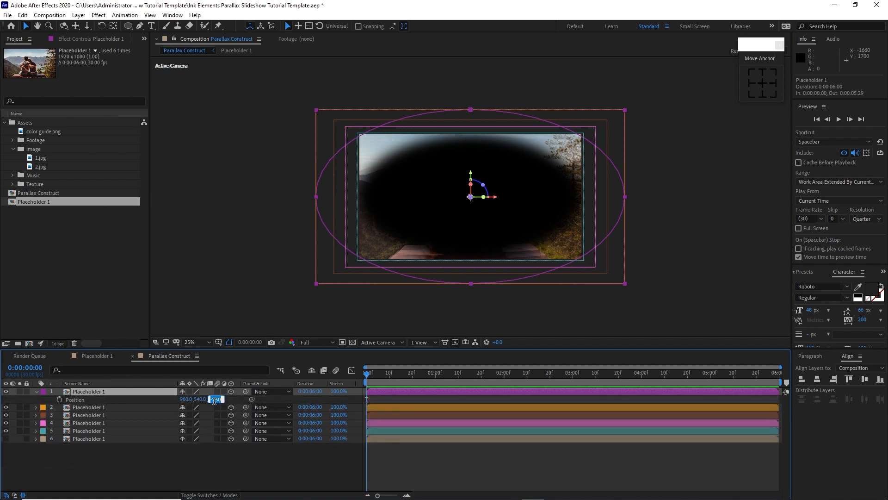
pyautogui.write('-1000')
pyautogui.click(36, 391)
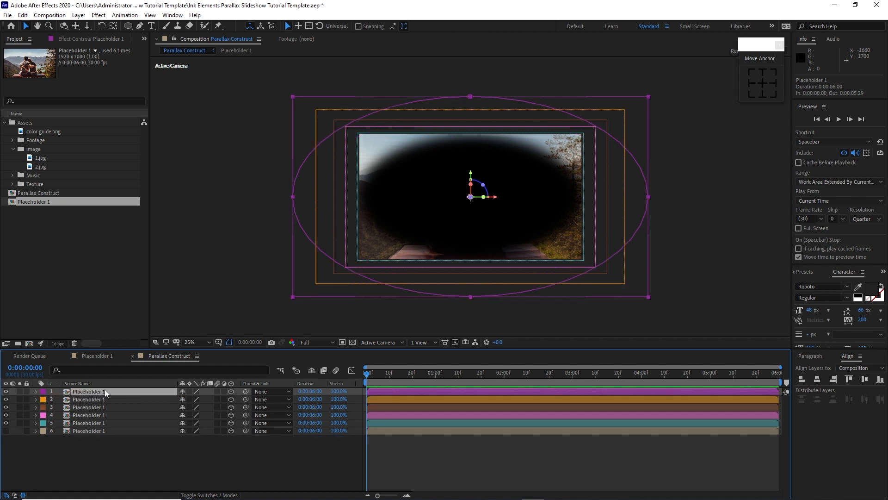
# - Duplicate the purple Placeholder 1 layer and give the copy a Green label
pyautogui.hotkey('ctrl', 'd')
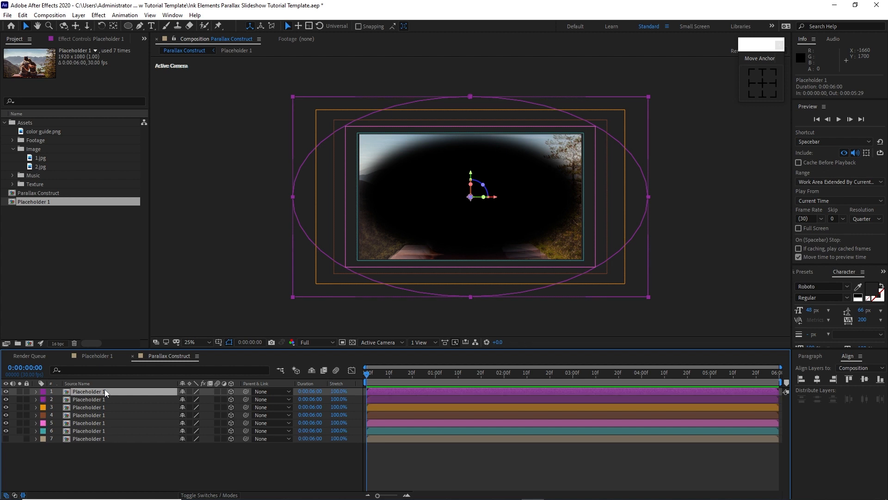
pyautogui.click(43, 392)
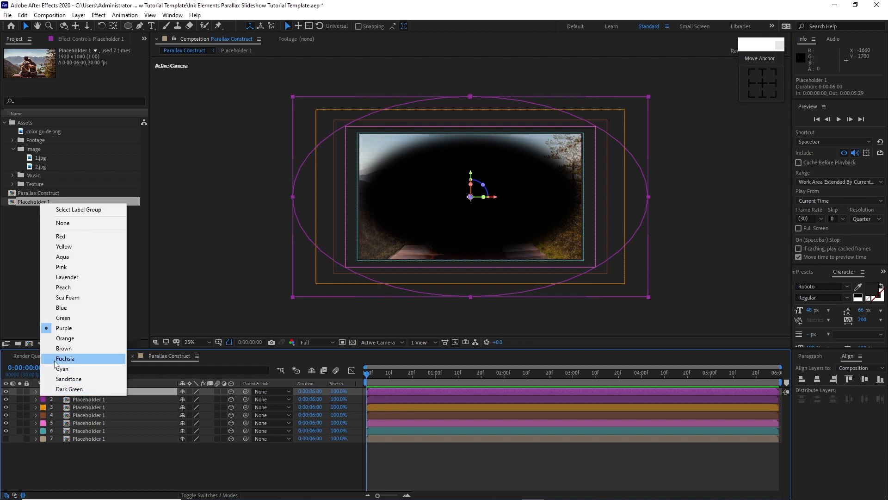
pyautogui.click(58, 318)
# - Delete the mask from the green Placeholder 1 layer so it covers the full frame
pyautogui.click(37, 392)
pyautogui.click(55, 400)
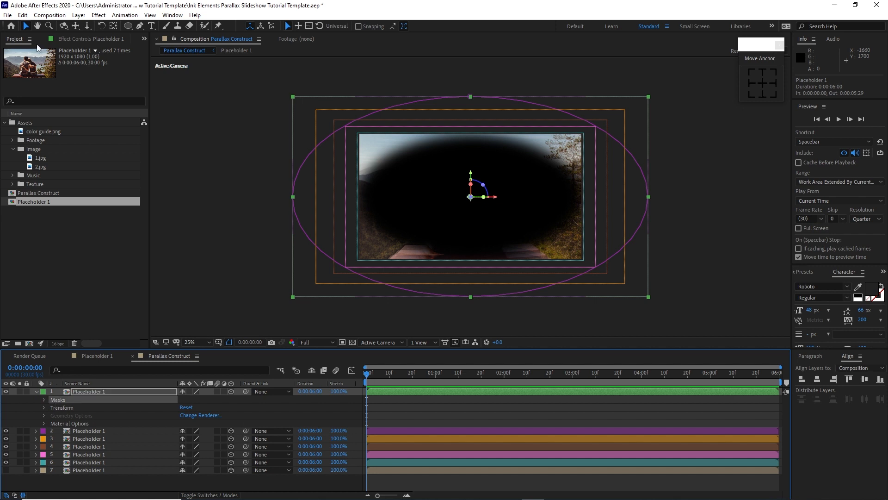
pyautogui.click(23, 15)
pyautogui.click(46, 123)
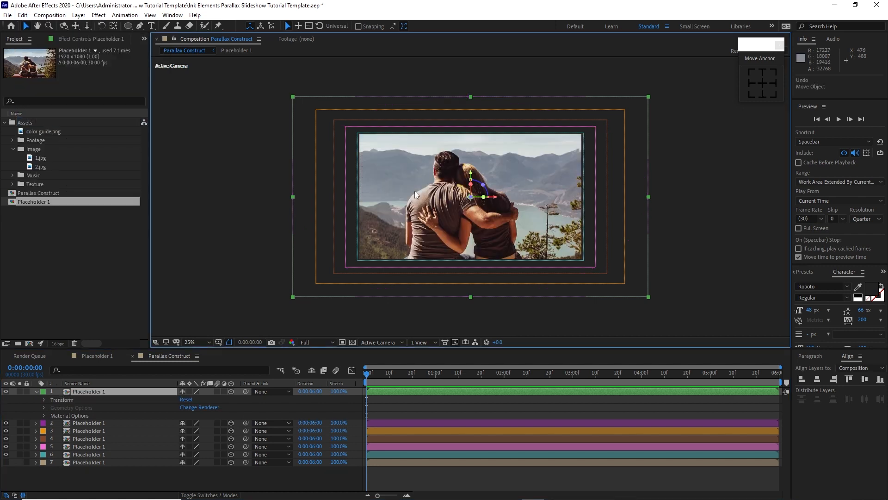
# - Move the green Placeholder 1 layer horizontally beside the purple layer's left edge, to an X position of -960
pyautogui.press(',')
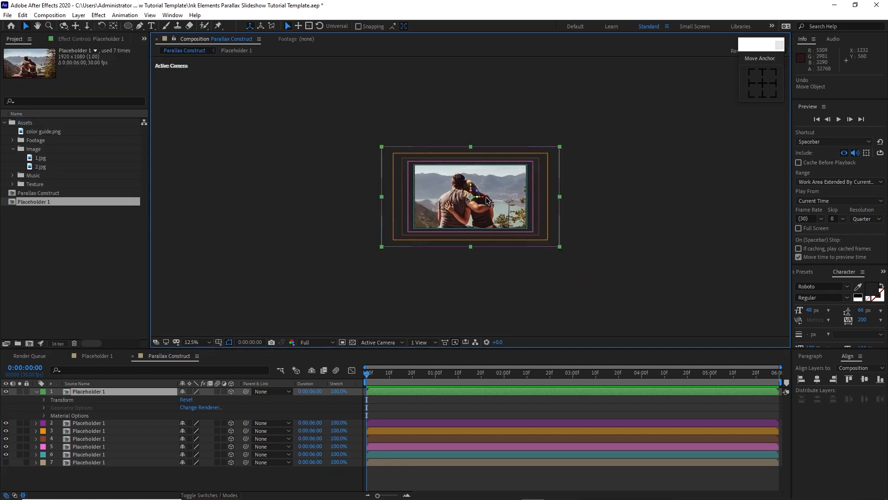
pyautogui.moveTo(483, 200); pyautogui.dragTo(376, 205)
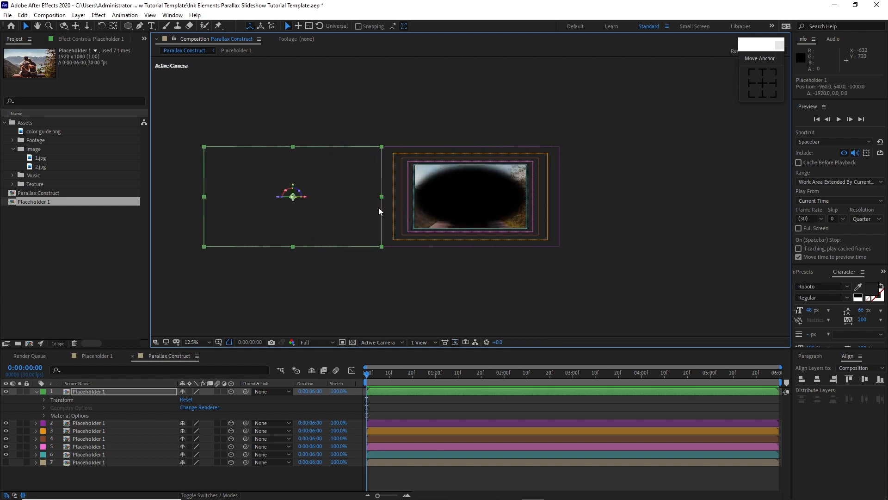
pyautogui.click(37, 391)
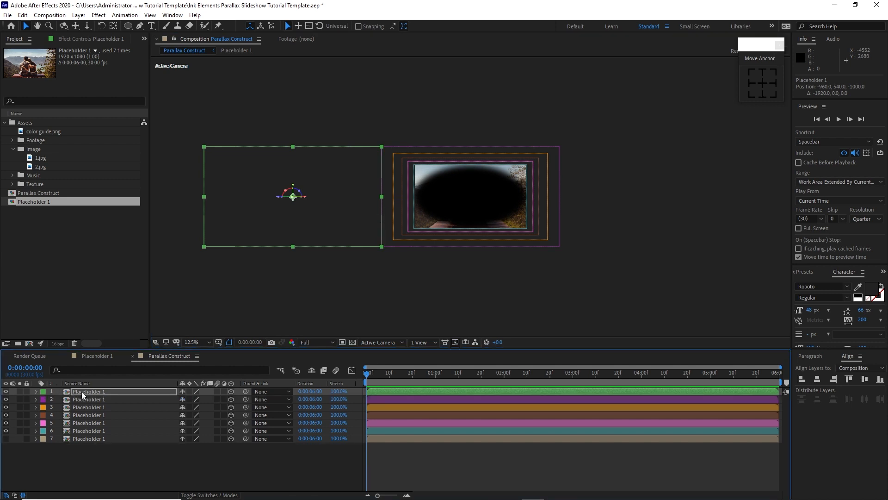
# - Place a Blue-labeled duplicate of the green Placeholder 1 layer beside the purple layer's right edge, at an X position of 2880
pyautogui.hotkey('ctrl', 'd')
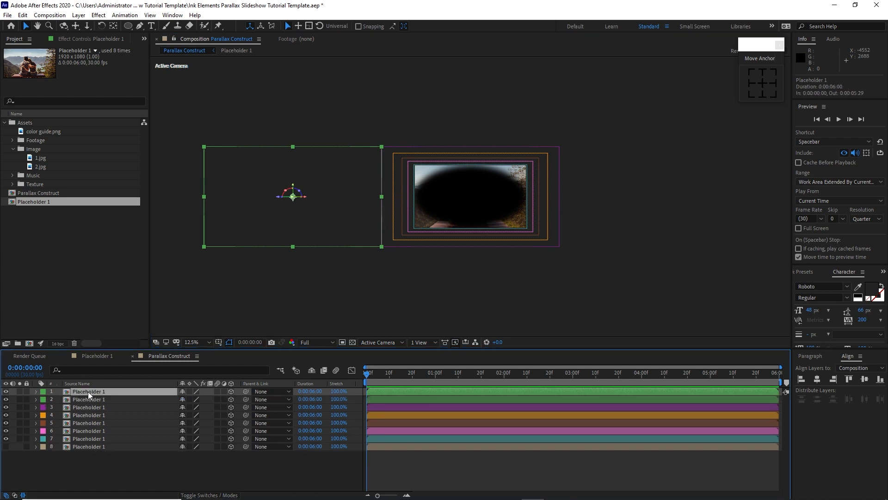
pyautogui.click(43, 392)
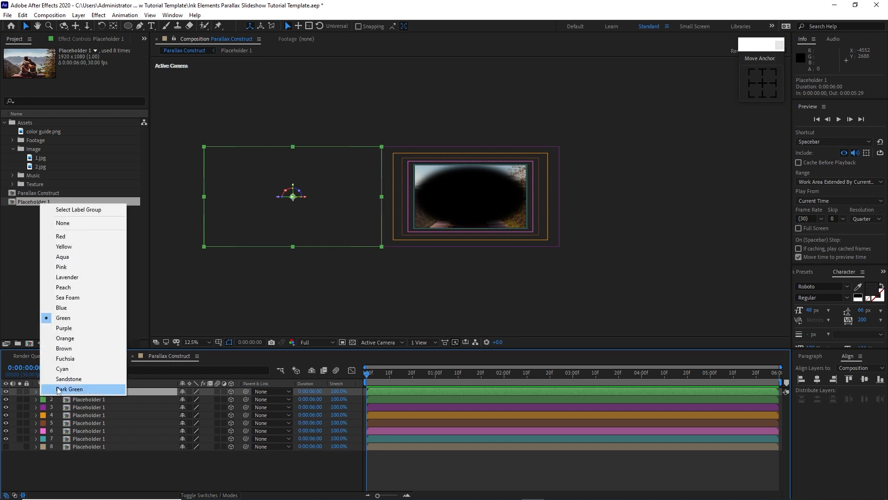
pyautogui.click(68, 308)
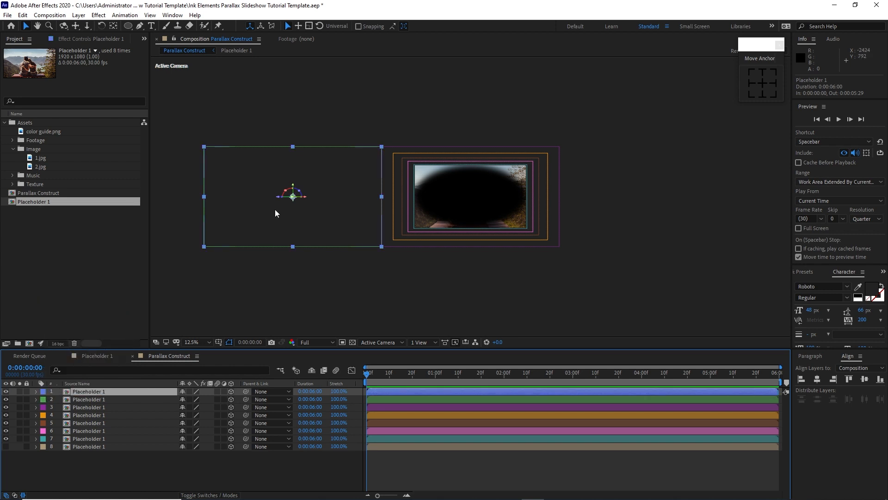
pyautogui.moveTo(304, 197); pyautogui.dragTo(618, 196)
# - Place a Sea Foam-labeled duplicate of the blue Placeholder 1 layer directly above it, at a Y position of -540
pyautogui.click(139, 393)
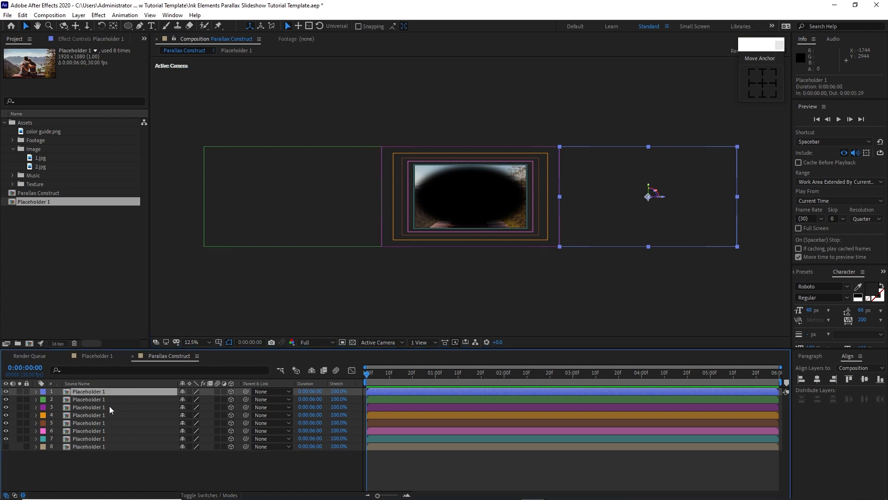
pyautogui.hotkey('ctrl', 'd')
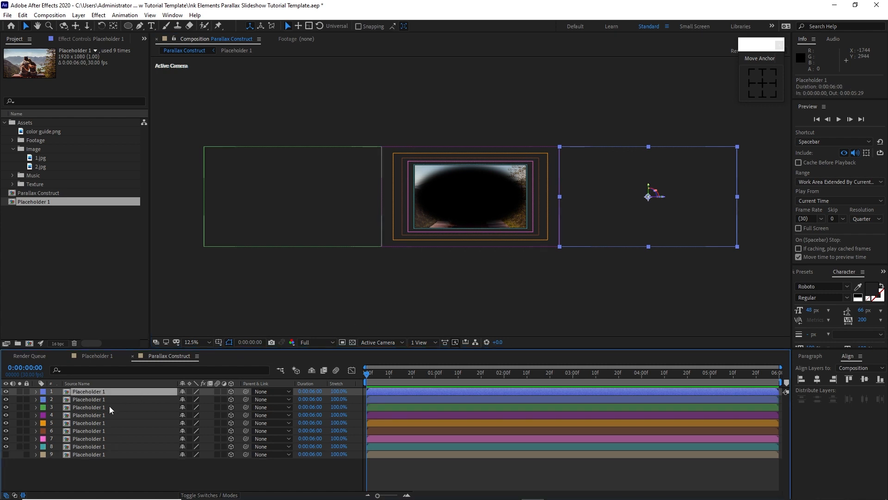
pyautogui.click(43, 391)
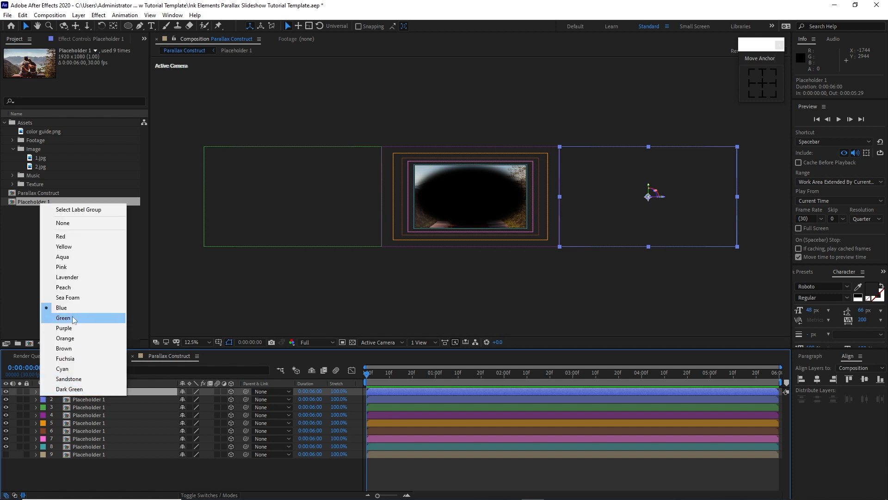
pyautogui.click(57, 297)
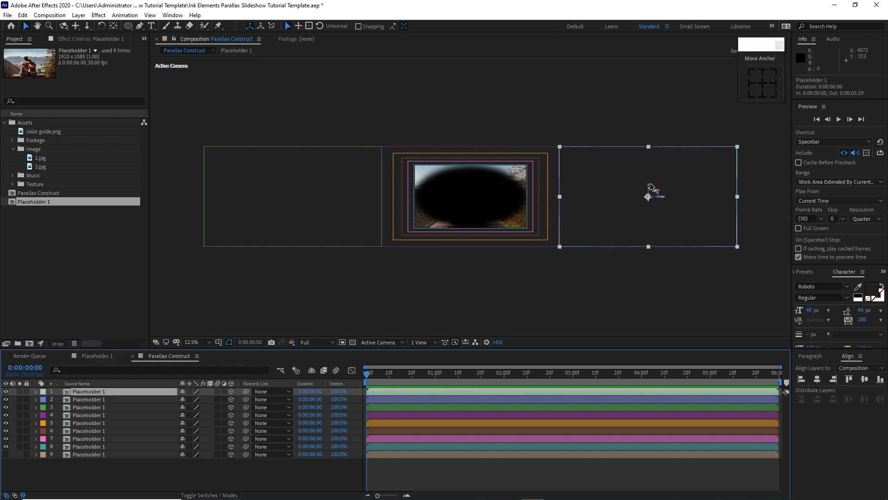
pyautogui.moveTo(650, 187); pyautogui.dragTo(638, 126)
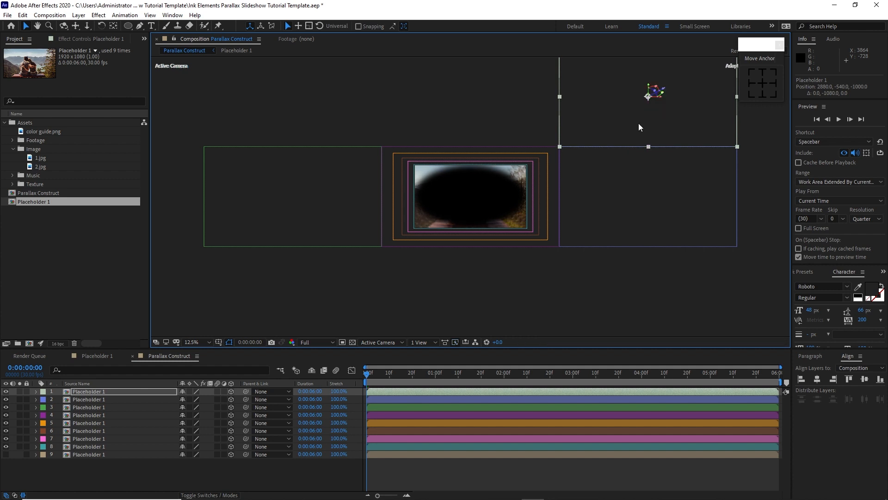
# - Place a Peach-labeled duplicate of the sea foam Placeholder 1 layer directly above the purple layer, at an X position of 960
pyautogui.click(157, 392)
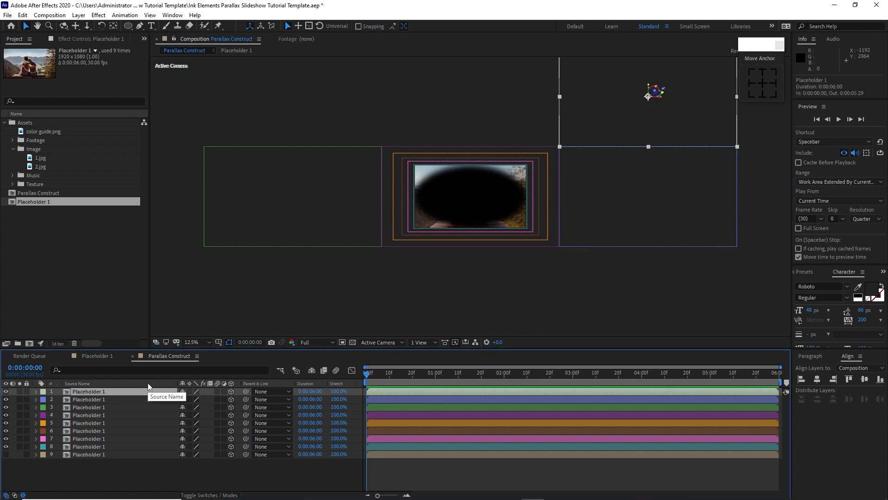
pyautogui.hotkey('ctrl', 'd')
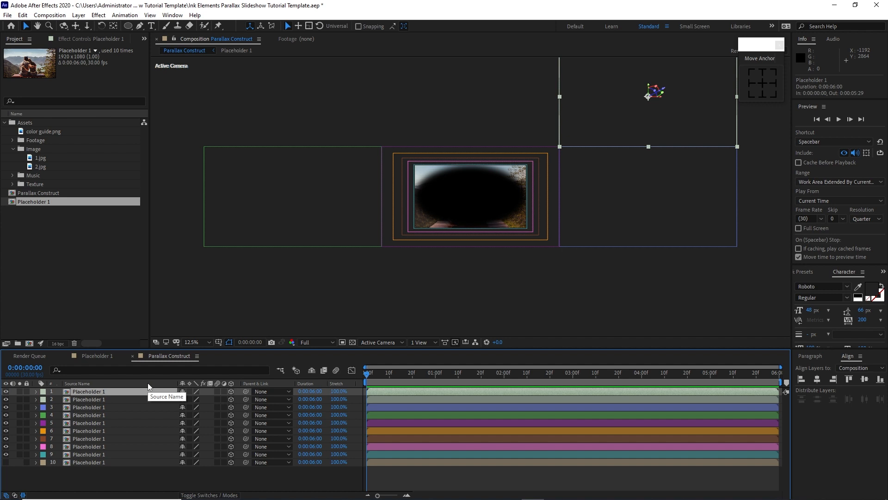
pyautogui.click(43, 391)
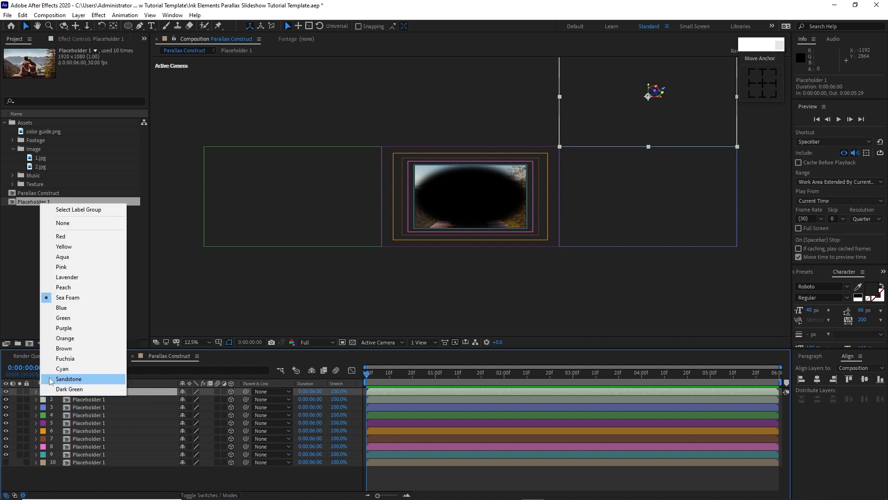
pyautogui.click(63, 288)
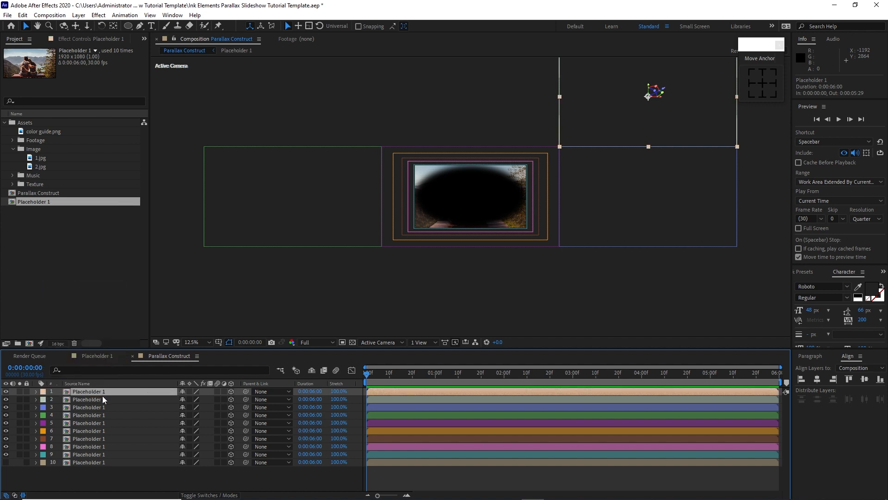
pyautogui.moveTo(663, 100); pyautogui.dragTo(553, 105)
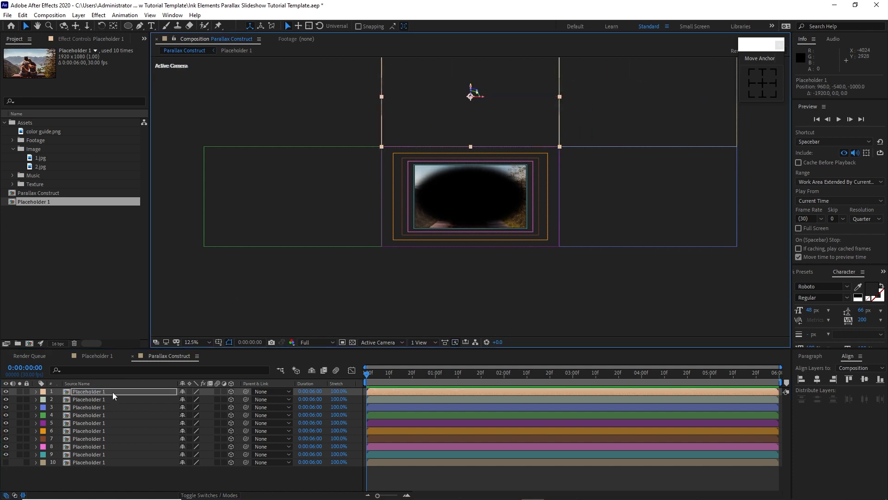
# - Place a Lavender-labeled duplicate of the peach Placeholder 1 layer directly above the green layer, at an X position of -960
pyautogui.hotkey('ctrl', 'd')
pyautogui.click(43, 391)
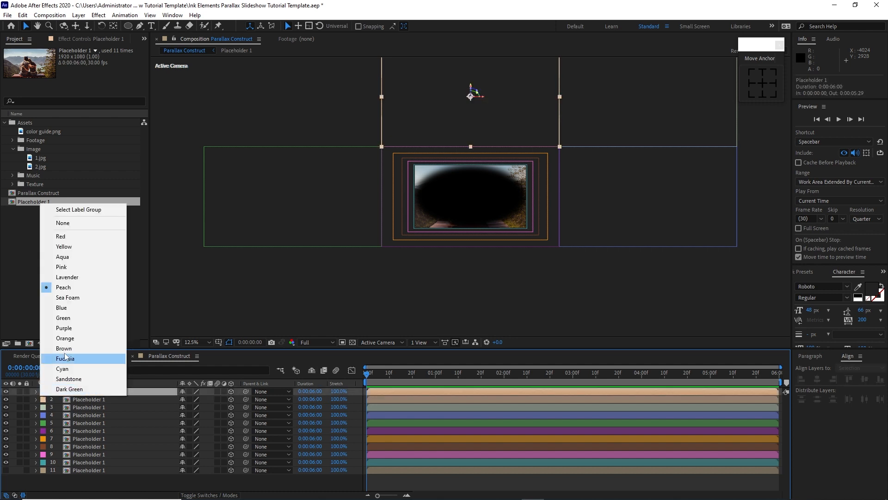
pyautogui.click(70, 279)
pyautogui.moveTo(478, 98); pyautogui.dragTo(371, 107)
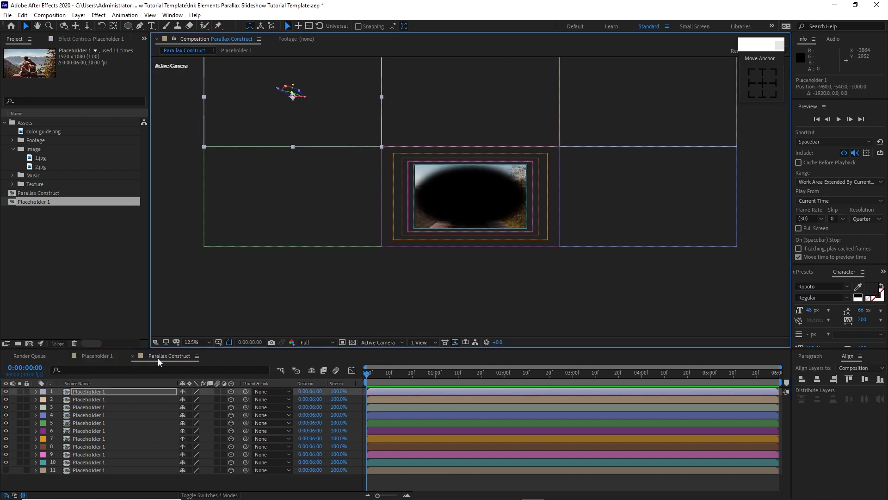
# - Place a Pink-labeled duplicate of the lavender Placeholder 1 layer directly below the green layer, at a Y position of 1620
pyautogui.hotkey('ctrl', 'd')
pyautogui.click(43, 391)
pyautogui.click(69, 270)
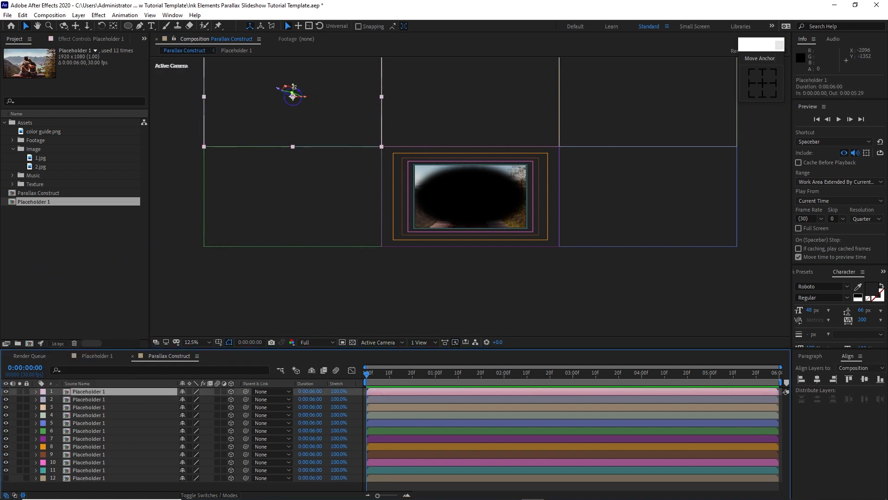
pyautogui.moveTo(293, 91); pyautogui.dragTo(282, 211)
# - Place an Aqua-labeled duplicate of the pink Placeholder 1 layer directly below the purple layer, at an X position of 960
pyautogui.click(107, 392)
pyautogui.hotkey('ctrl', 'd')
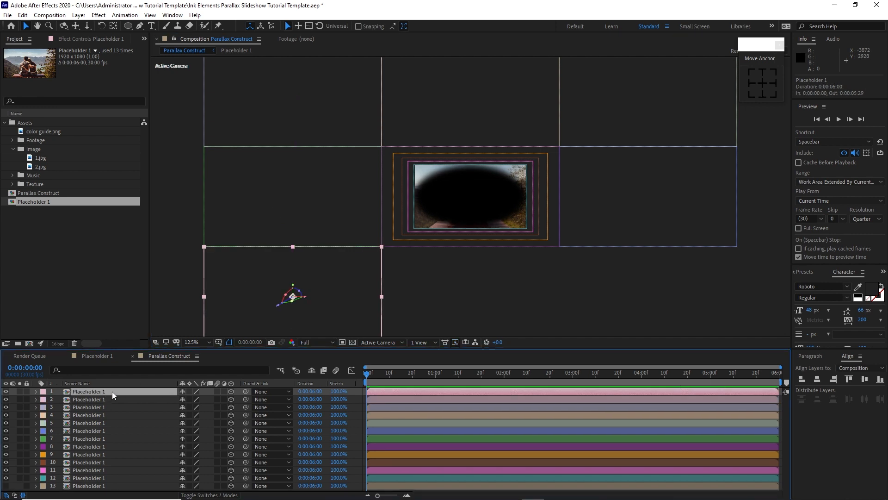
pyautogui.click(43, 391)
pyautogui.click(70, 261)
pyautogui.moveTo(305, 296); pyautogui.dragTo(484, 297)
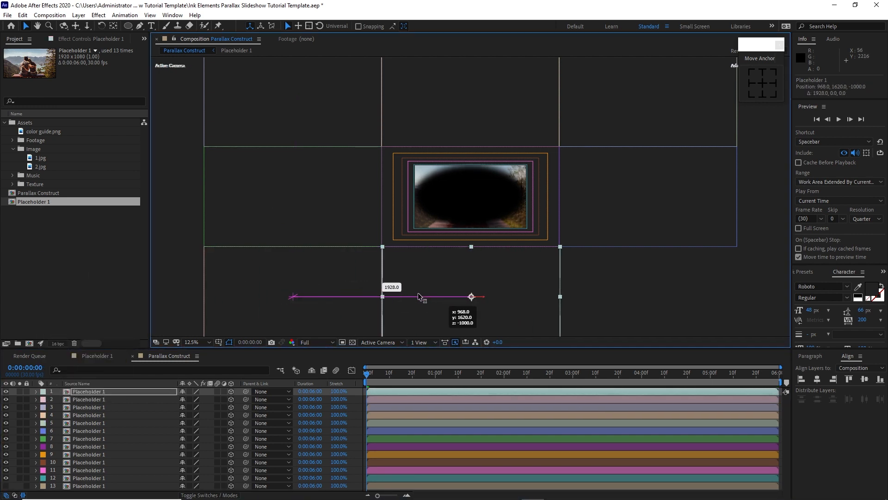
# - Place a Yellow-labeled duplicate of the aqua Placeholder 1 layer directly below the blue layer, at an X position of 2880
pyautogui.hotkey('ctrl', 'd')
pyautogui.click(44, 391)
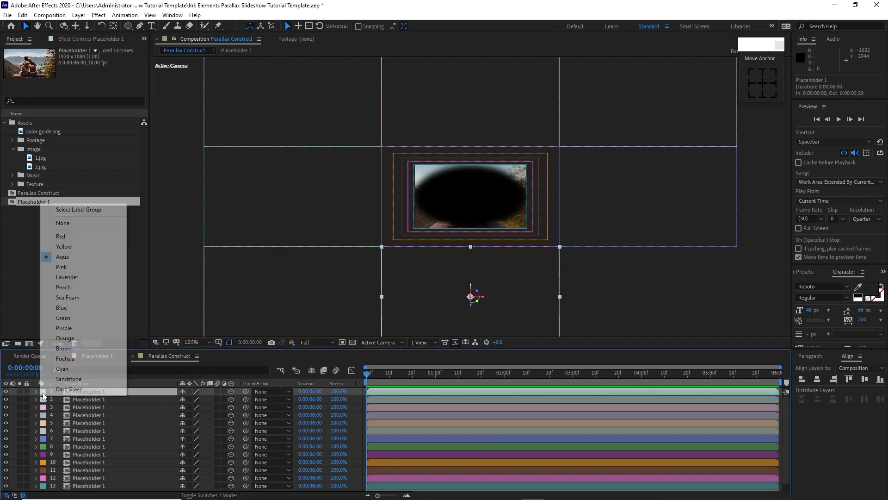
pyautogui.click(70, 252)
pyautogui.moveTo(490, 297); pyautogui.dragTo(594, 304)
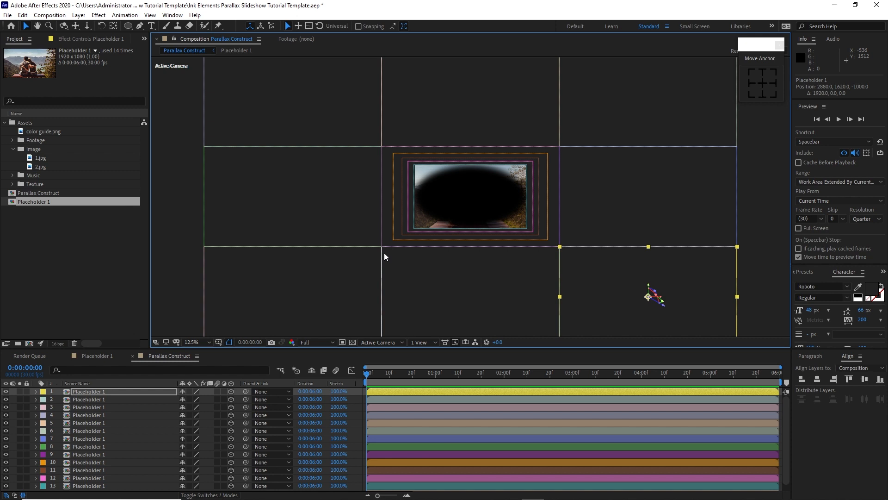
# - Add a null object to the Parallax Construct composition and make it a 3D layer
pyautogui.press(',')
pyautogui.click(292, 213)
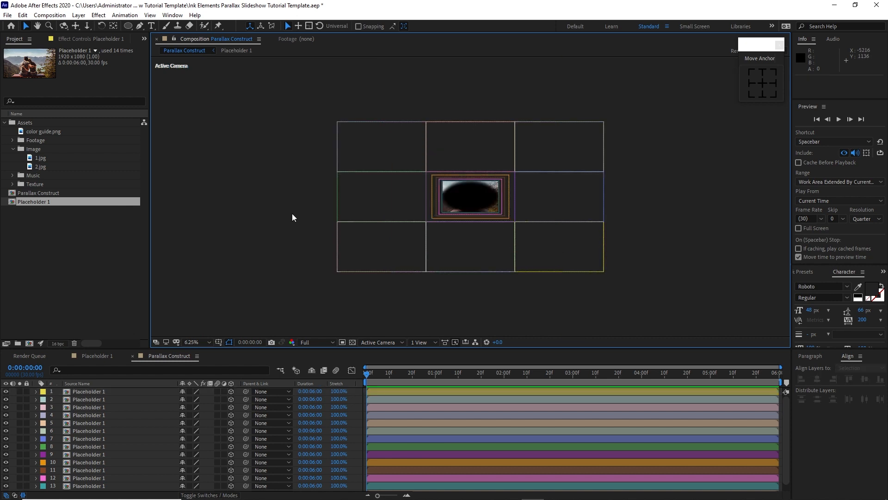
pyautogui.click(79, 15)
pyautogui.moveTo(116, 23)
pyautogui.click(236, 63)
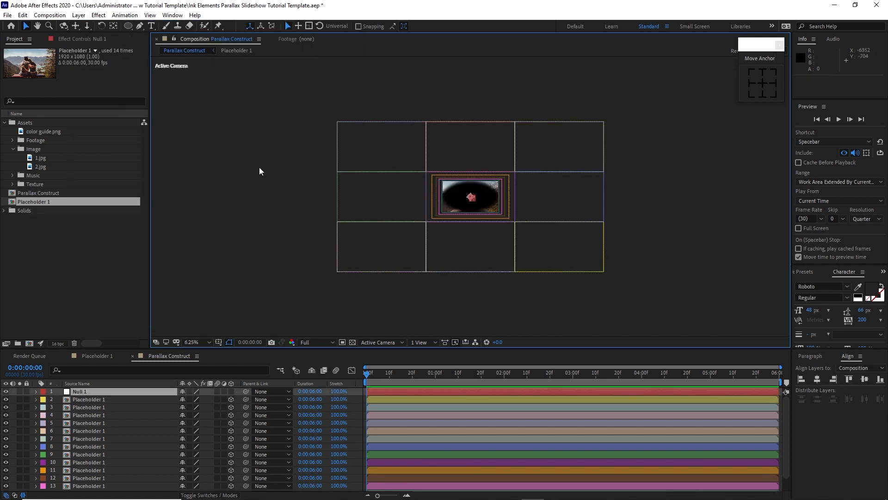
pyautogui.click(231, 391)
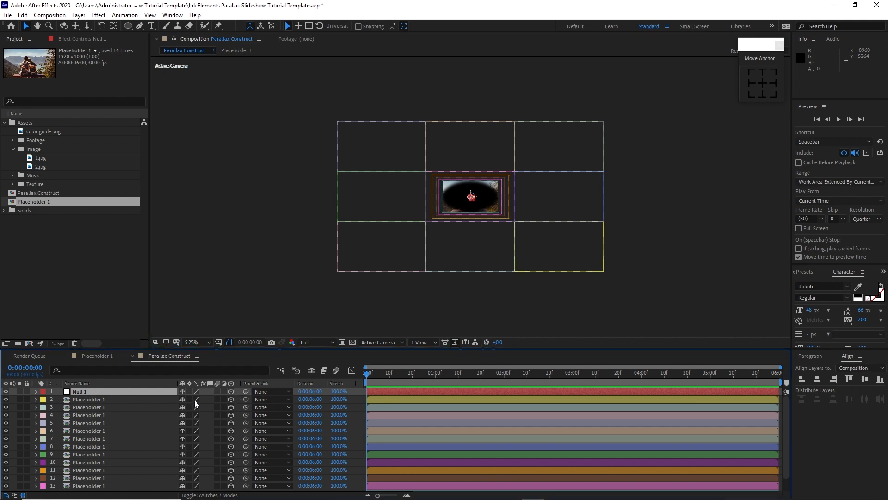
# - Create a new composition named Text 1 with a height of 200 px
pyautogui.click(49, 14)
pyautogui.click(60, 24)
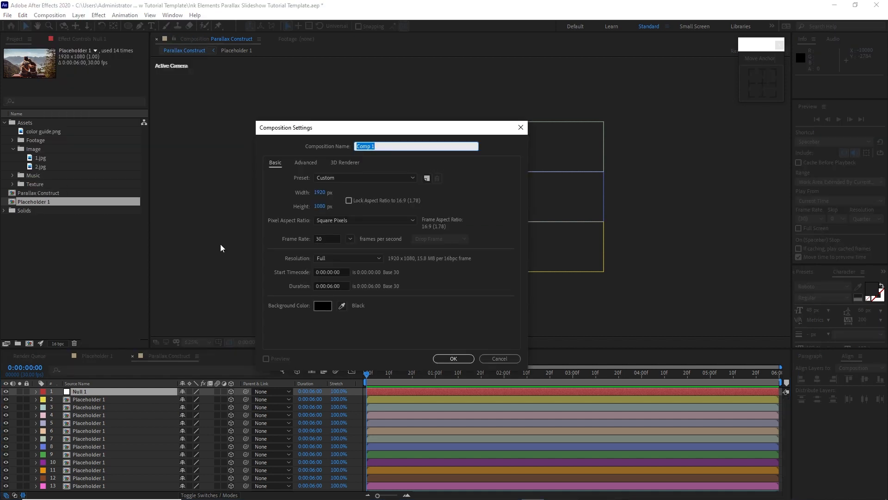
pyautogui.write('Text')
pyautogui.click(319, 207)
pyautogui.write('200')
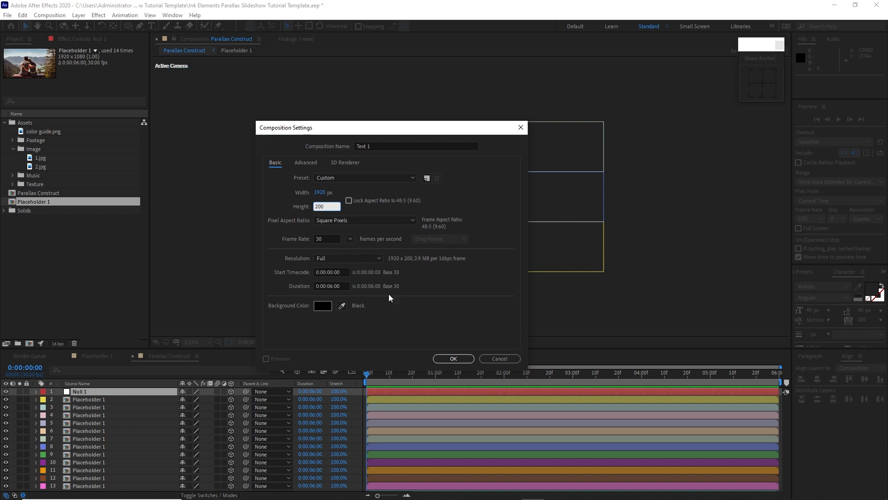
pyautogui.click(454, 359)
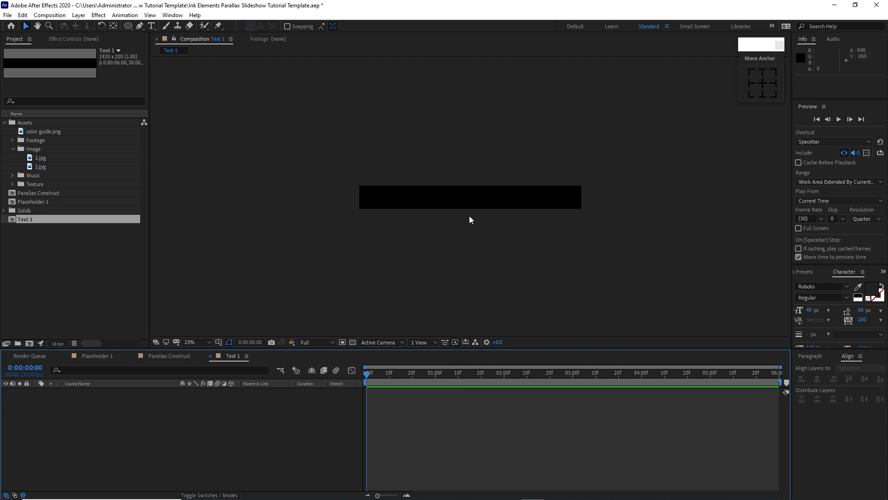
# - Add a text layer reading INK ELEMENTS to the Text 1 composition
pyautogui.scroll(1, 469, 216)
pyautogui.click(151, 26)
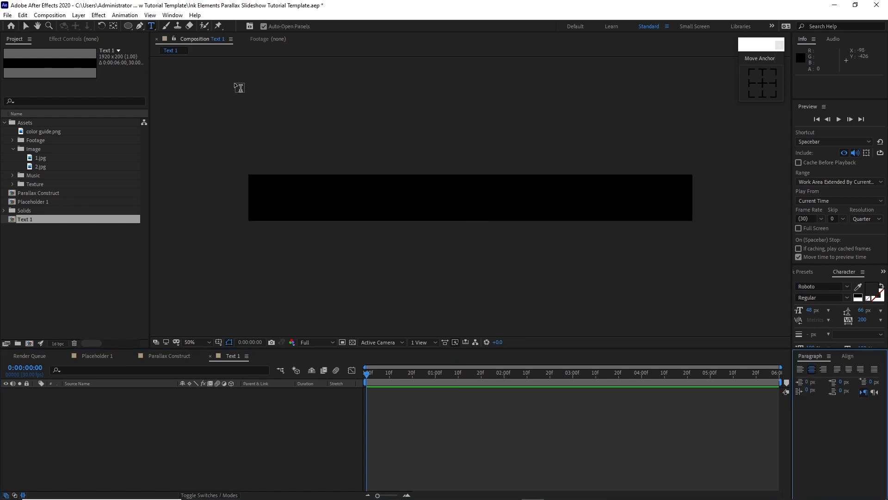
pyautogui.click(383, 192)
pyautogui.write('I')
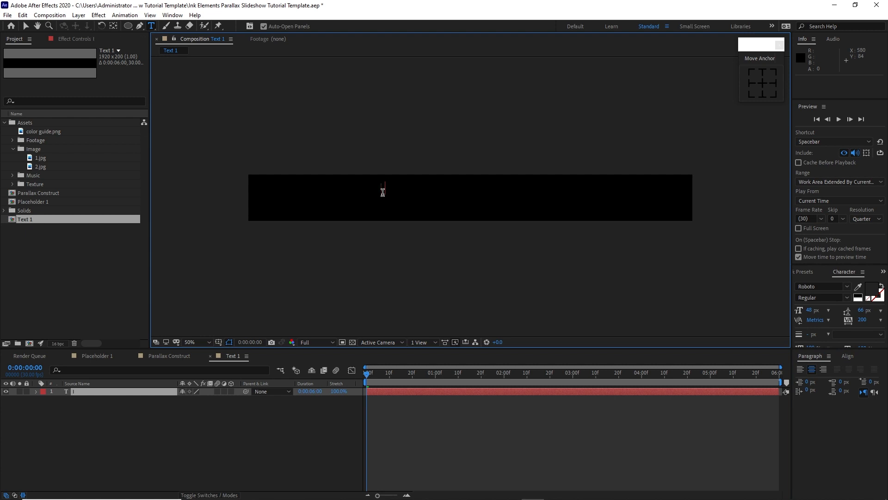
pyautogui.write('NK ELEMENTS')
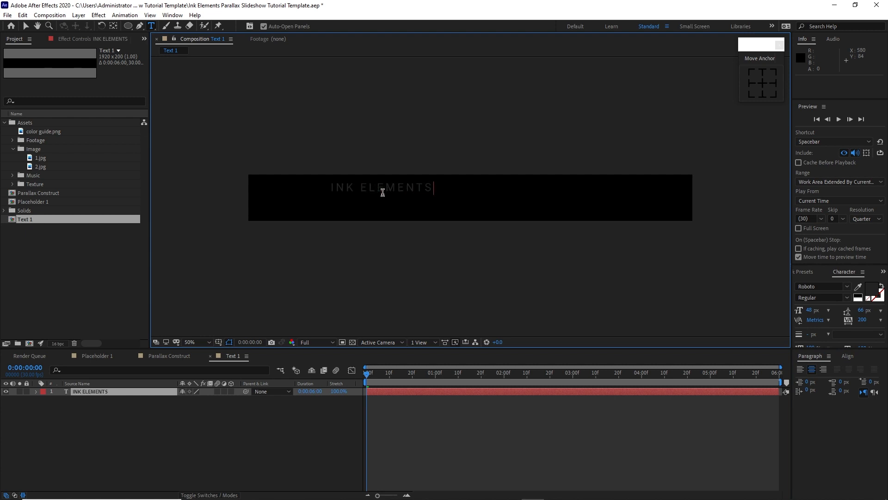
# - Center the INK ELEMENTS text layer horizontally and vertically in the composition
pyautogui.click(26, 26)
pyautogui.moveTo(757, 348); pyautogui.dragTo(759, 378)
pyautogui.click(849, 385)
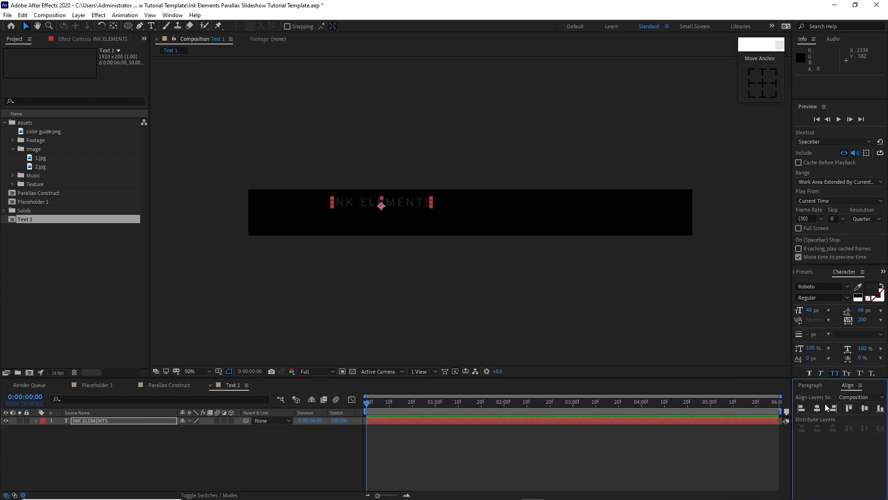
pyautogui.click(817, 407)
pyautogui.click(864, 407)
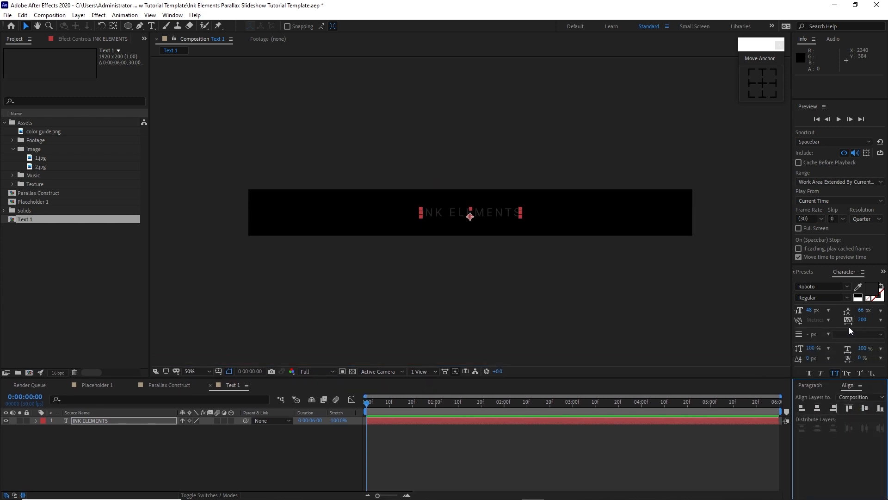
# - Restyle the INK ELEMENTS text at 100 px with a white fill and realign it horizontally to the composition's center
pyautogui.click(829, 309)
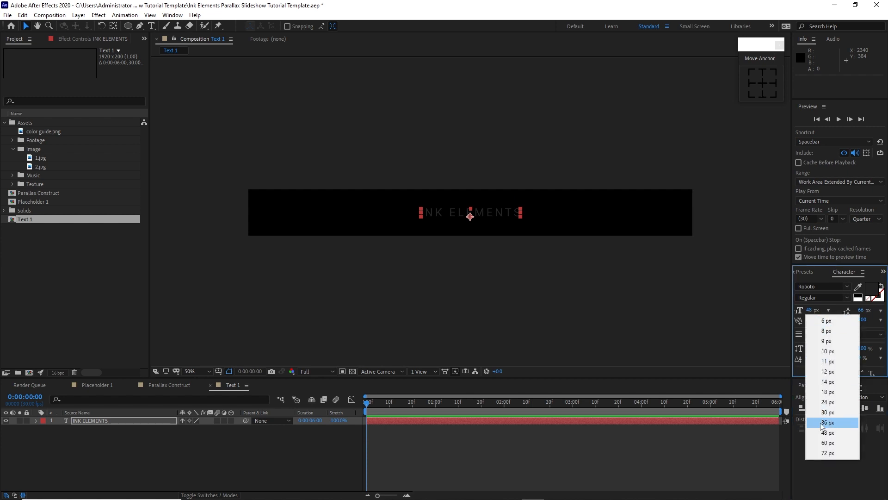
pyautogui.click(810, 310)
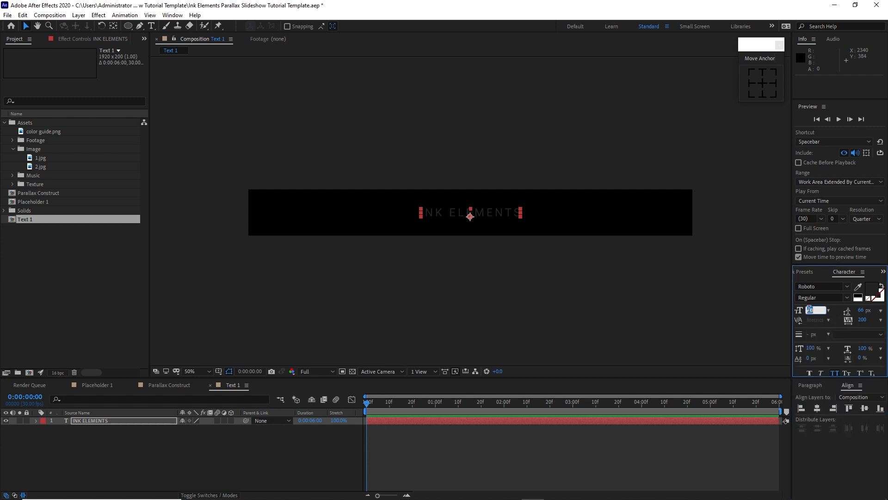
pyautogui.write('100')
pyautogui.press('Return')
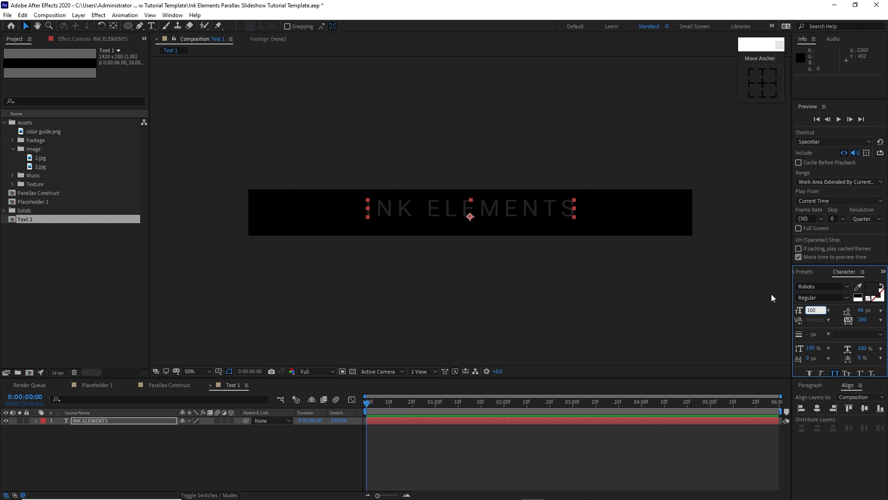
pyautogui.click(858, 296)
pyautogui.click(831, 412)
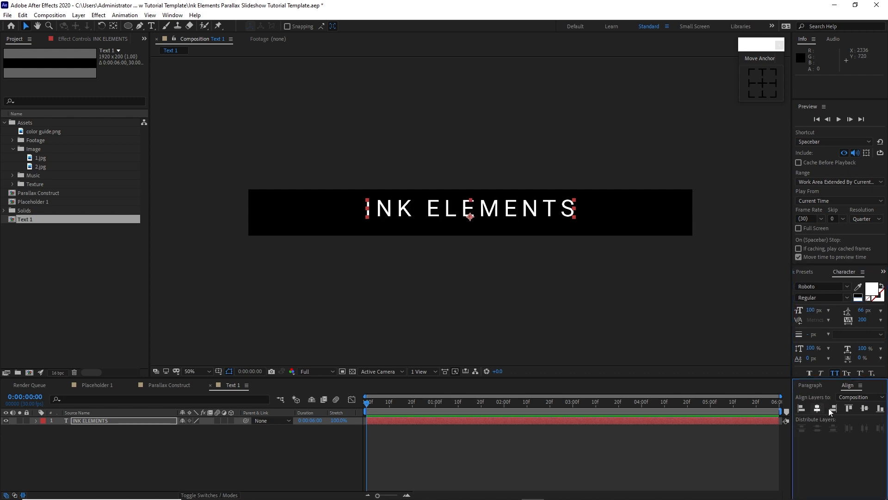
# - Center the INK ELEMENTS text layer vertically in the Text 1 composition
pyautogui.click(865, 408)
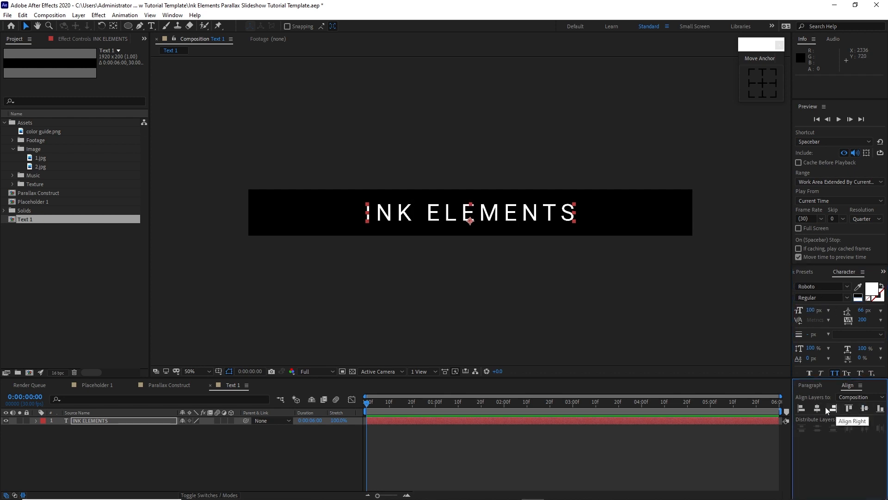
# - Create a new 1920 x 200 px composition named Text 2
pyautogui.click(65, 19)
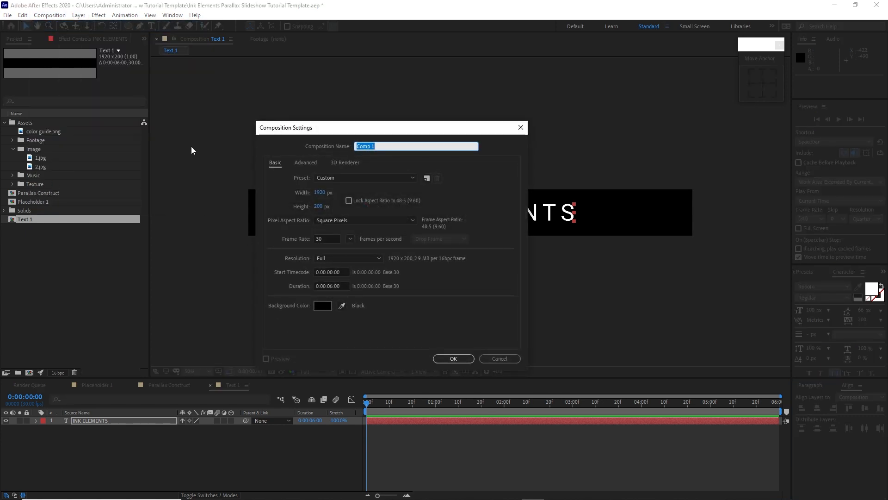
pyautogui.write('Text 2')
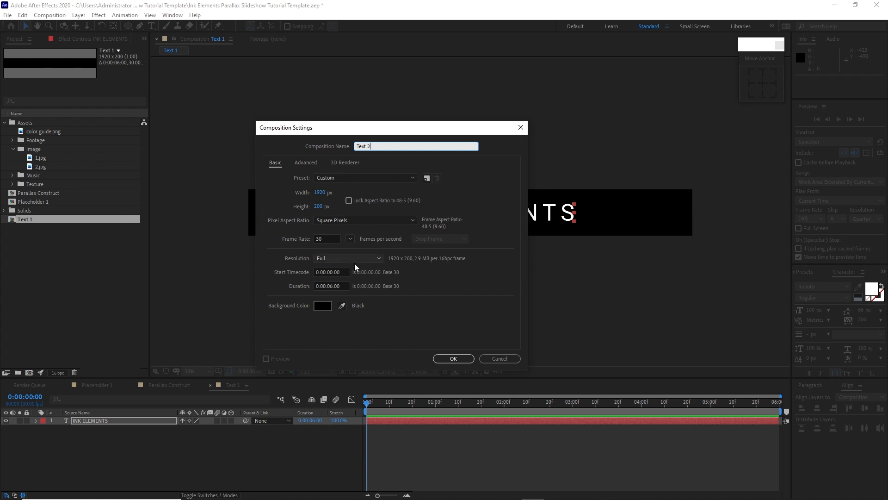
pyautogui.click(453, 359)
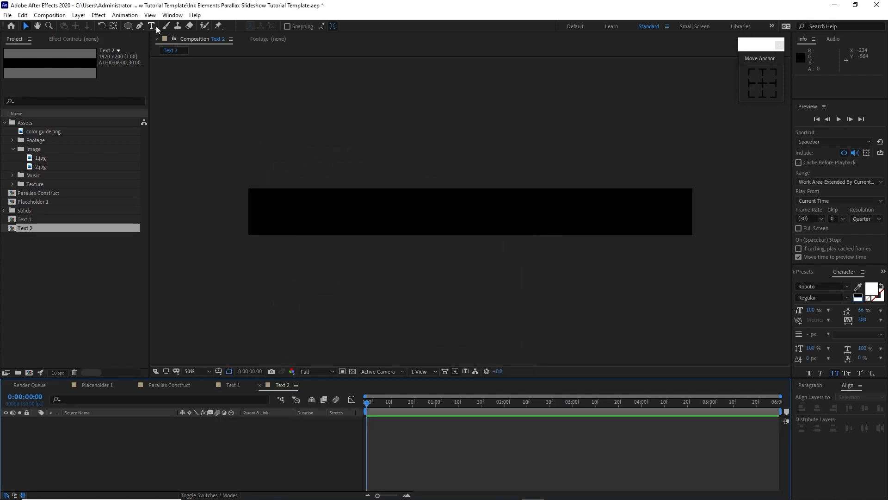
# - Add a text layer reading PARALLAX SLIDESHOW to the Text 2 composition and set its font size to 48 px
pyautogui.click(156, 27)
pyautogui.click(350, 211)
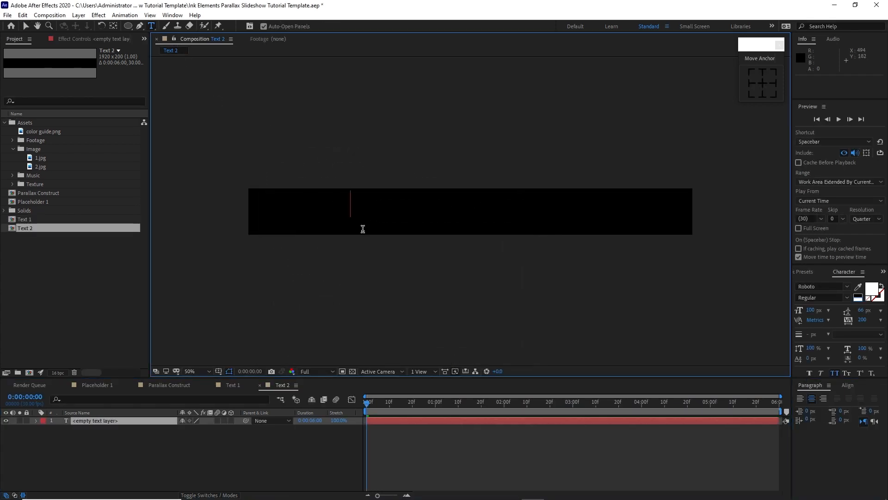
pyautogui.write('PAR')
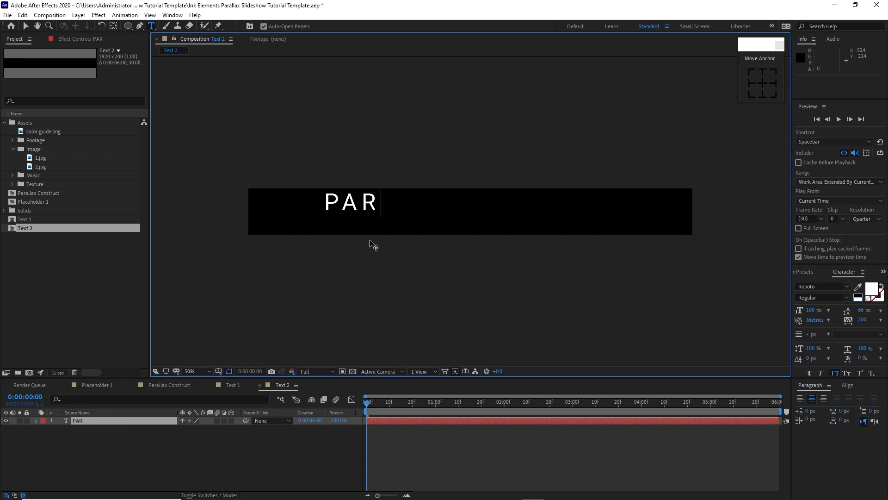
pyautogui.write('ALLA s')
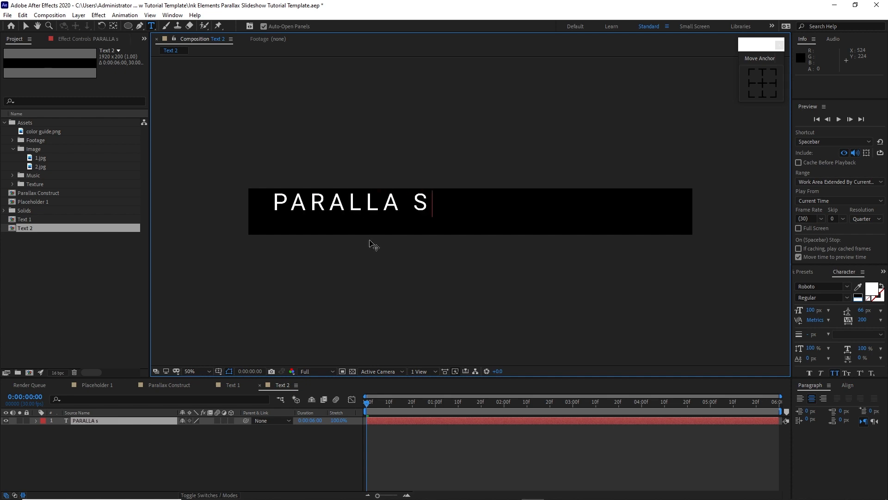
pyautogui.press('BackSpace')
pyautogui.write('SLIDESHOW')
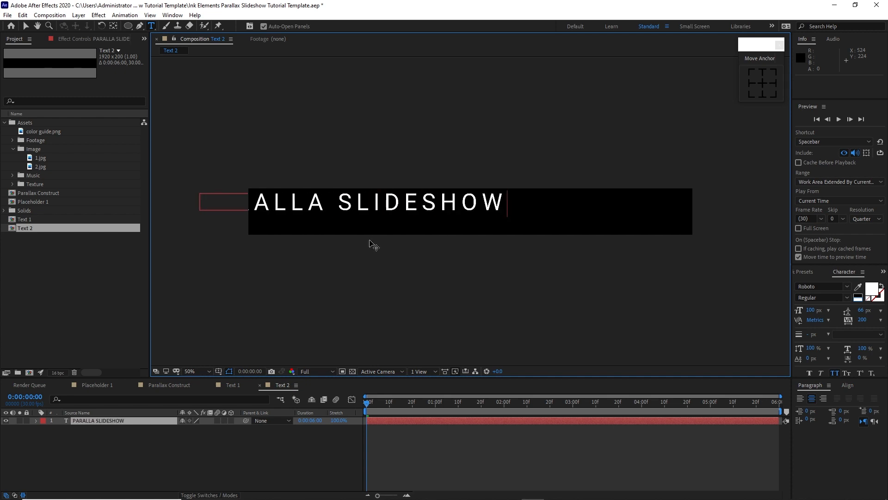
pyautogui.click(345, 212)
pyautogui.write('X')
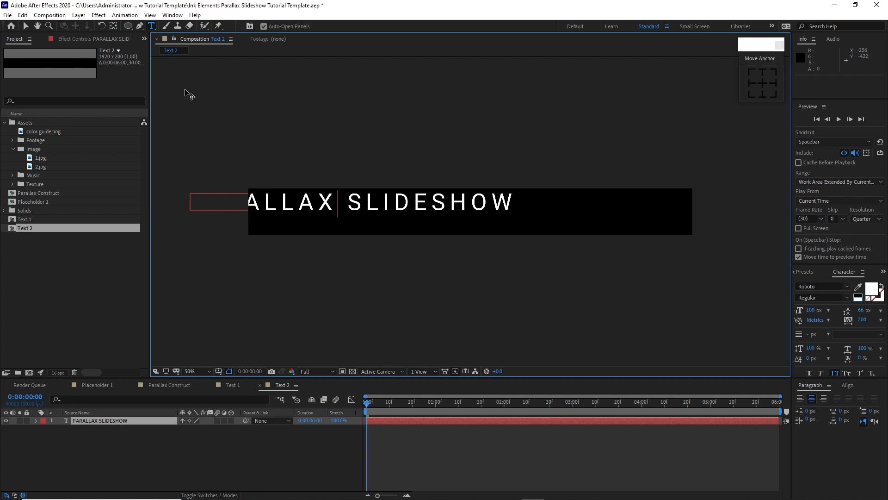
pyautogui.click(26, 25)
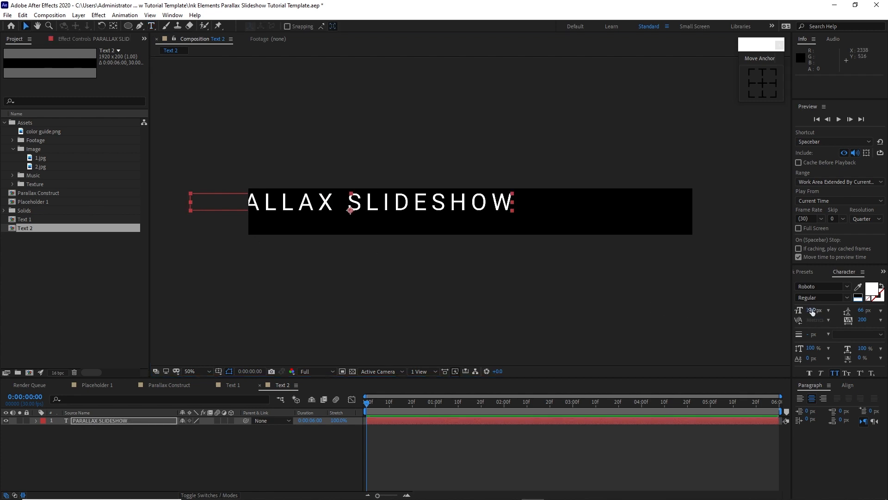
pyautogui.click(829, 310)
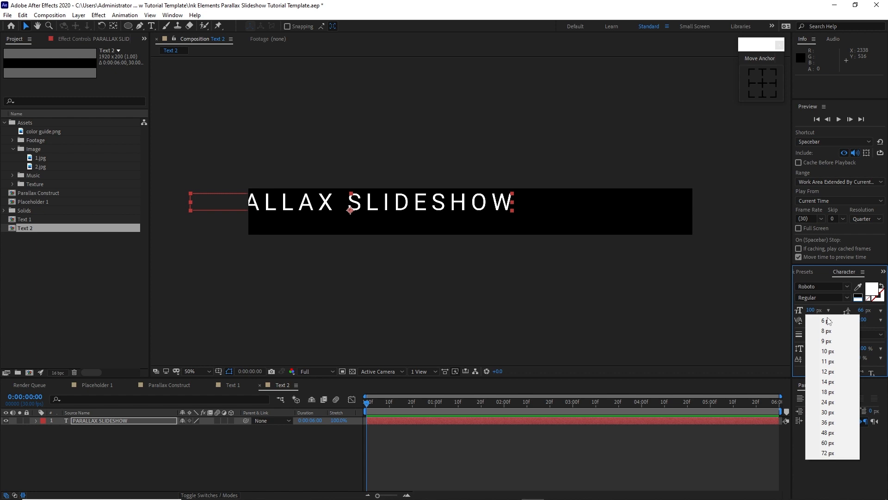
pyautogui.click(831, 433)
pyautogui.press('capslock')
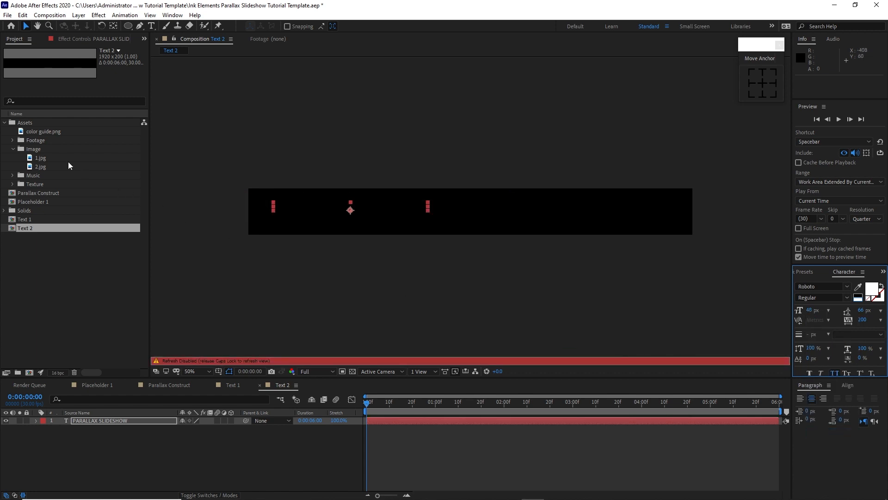
# - Add color guide.png to the Text 2 composition and move it up so it no longer covers the text
pyautogui.moveTo(42, 132); pyautogui.dragTo(82, 420)
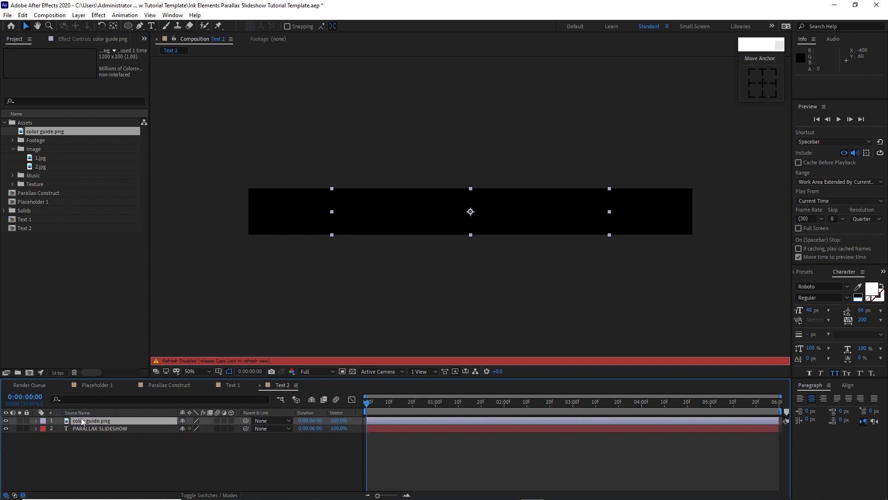
pyautogui.press('capslock')
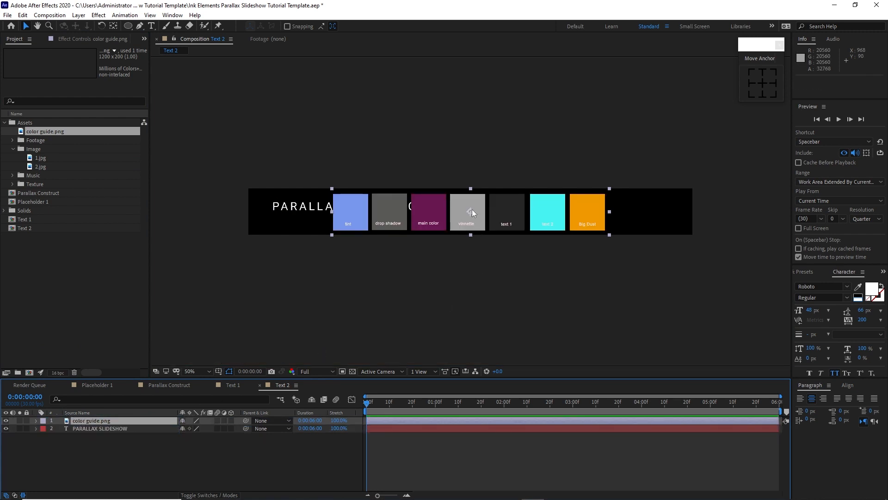
pyautogui.moveTo(472, 209); pyautogui.dragTo(460, 182)
# - Fill the PARALLAX SLIDESHOW text with the cyan text 2 swatch sampled from the color guide, and hide the guide layer
pyautogui.click(858, 287)
pyautogui.click(530, 194)
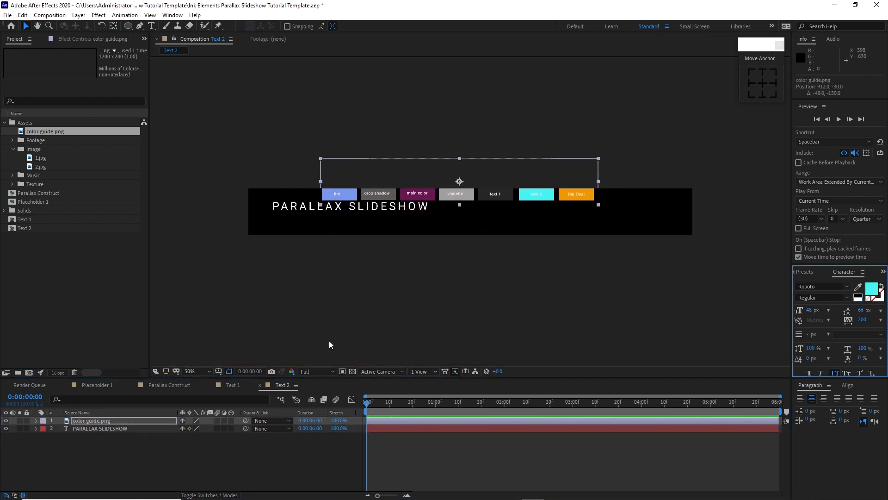
pyautogui.click(139, 429)
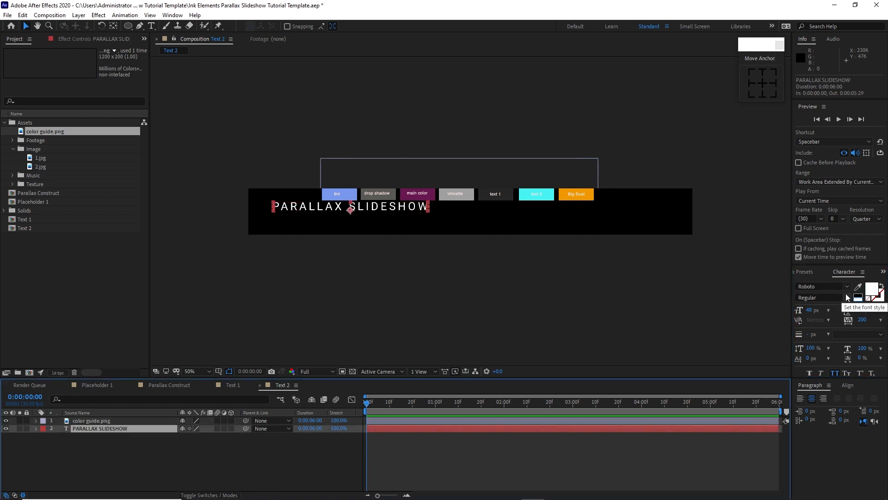
pyautogui.click(859, 287)
pyautogui.click(553, 196)
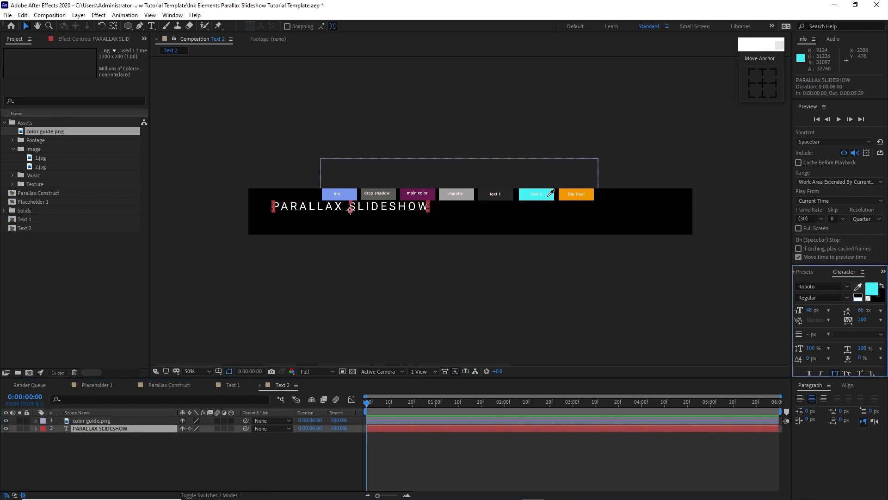
pyautogui.click(6, 420)
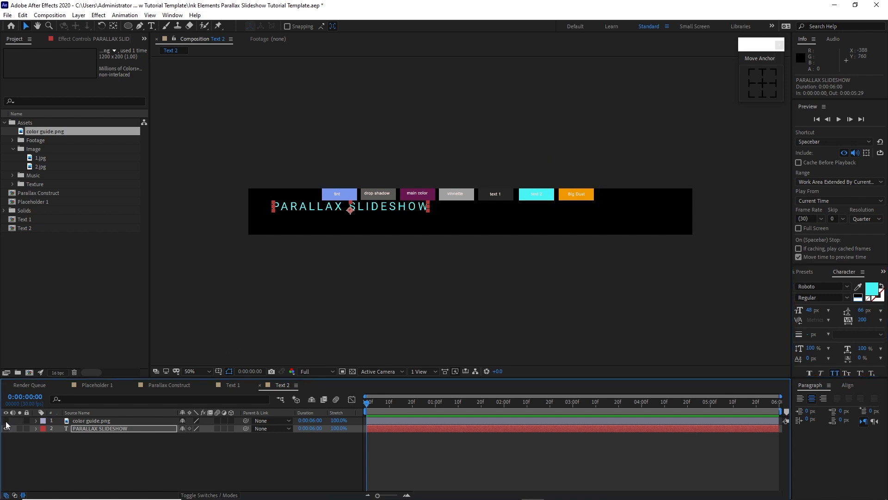
# - Center the PARALLAX SLIDESHOW text layer horizontally and vertically in the composition
pyautogui.click(847, 385)
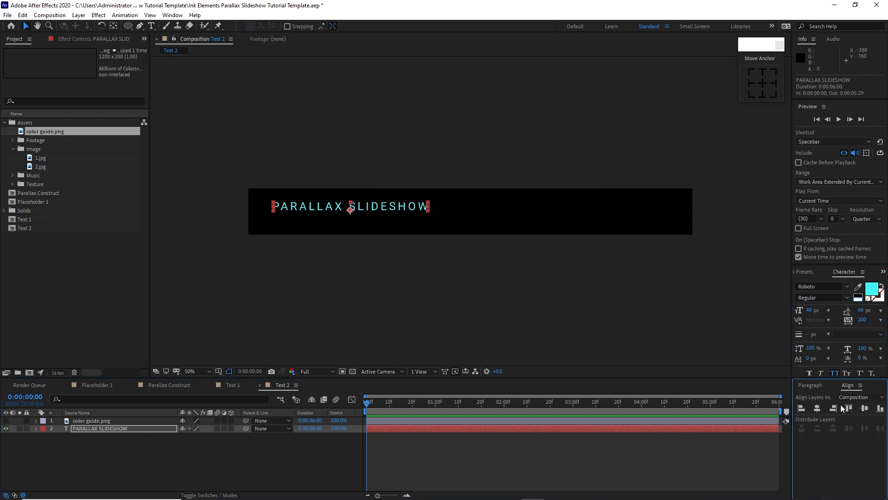
pyautogui.click(817, 409)
pyautogui.click(865, 408)
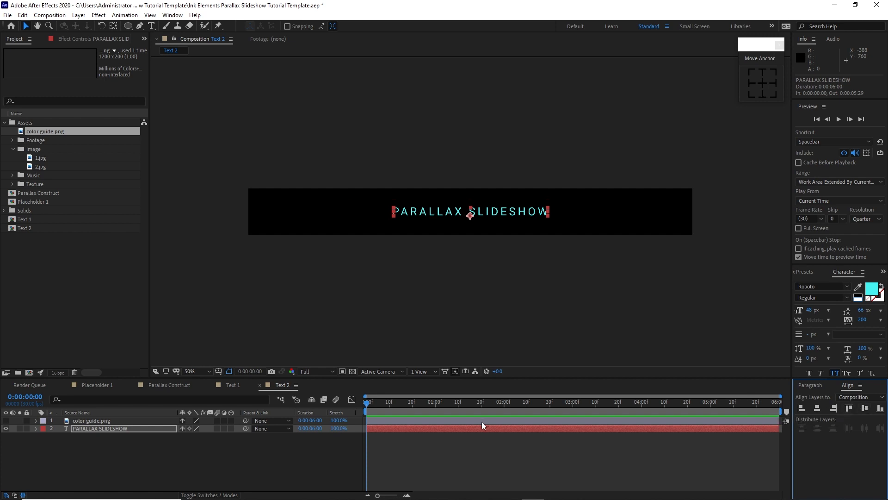
# - Create a composition named Trasition Vertical with a height of 1080 px and move it out of the Assets folder
pyautogui.click(62, 17)
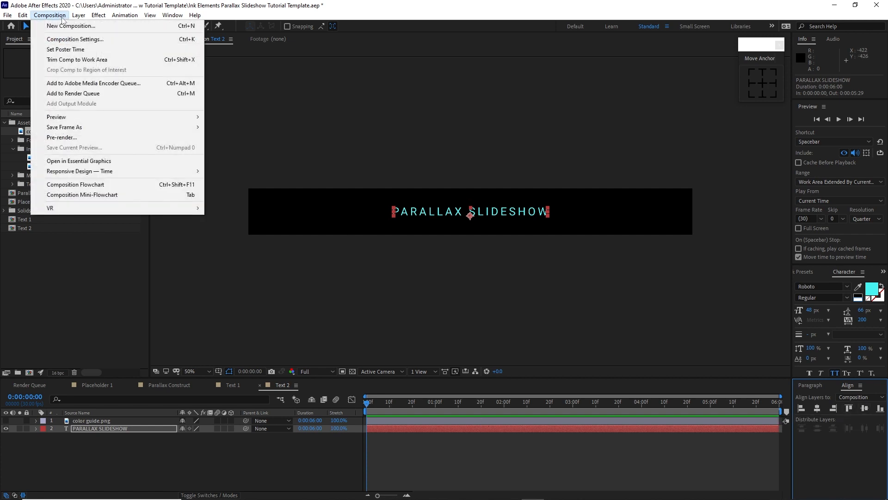
pyautogui.click(69, 25)
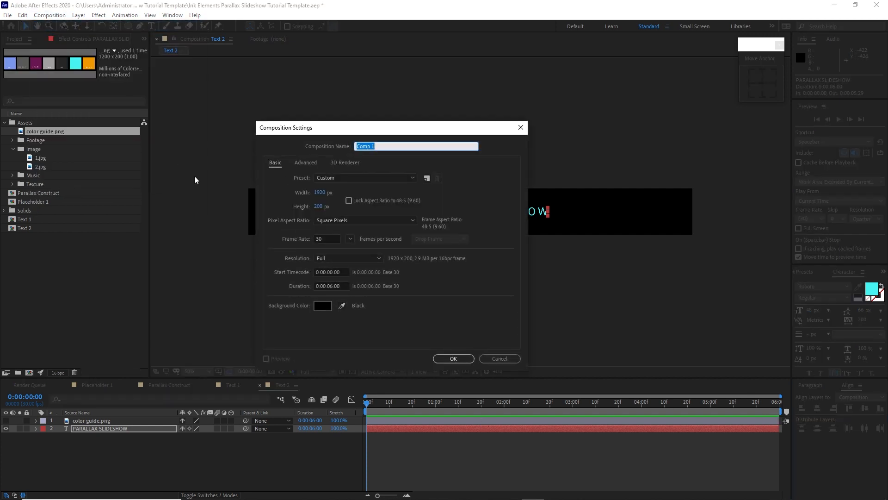
pyautogui.write('Trasition Vertical')
pyautogui.click(319, 206)
pyautogui.write('1080')
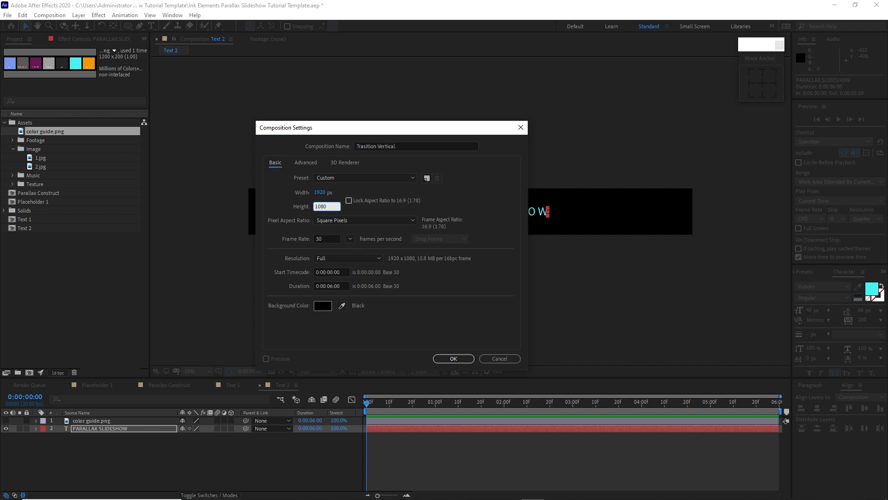
pyautogui.click(454, 359)
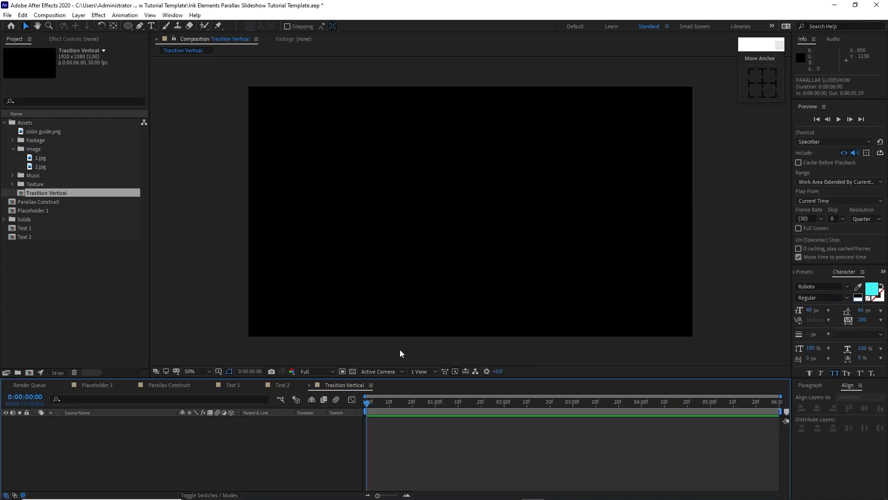
pyautogui.moveTo(67, 193); pyautogui.dragTo(62, 250)
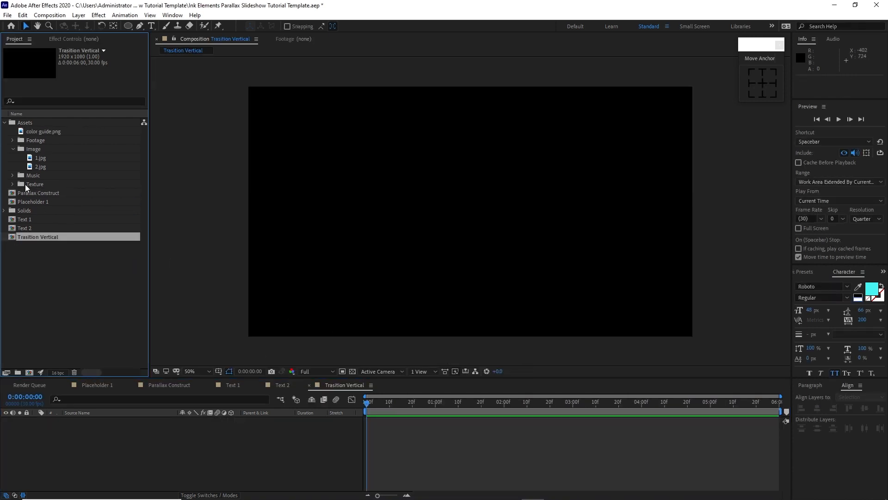
# - Add Matte vertical 01.mov from the Footage folder to Trasition Vertical and place Placeholder 1 beneath it
pyautogui.click(13, 141)
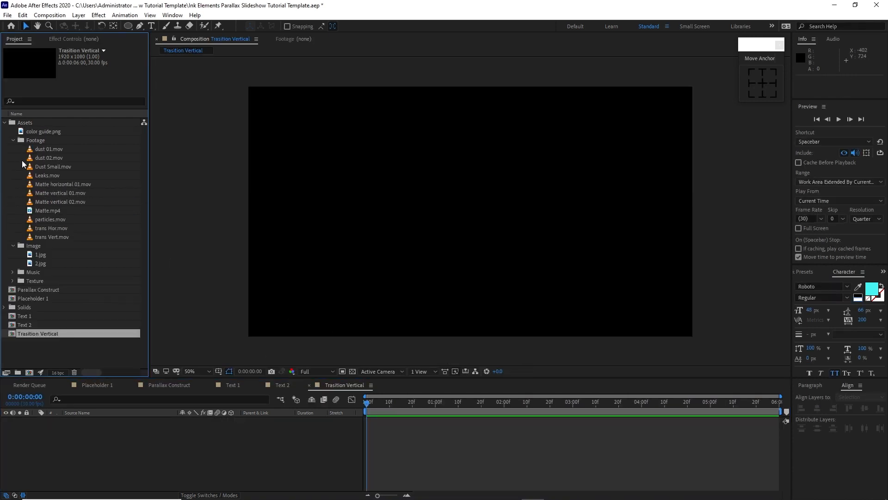
pyautogui.moveTo(52, 193); pyautogui.dragTo(103, 423)
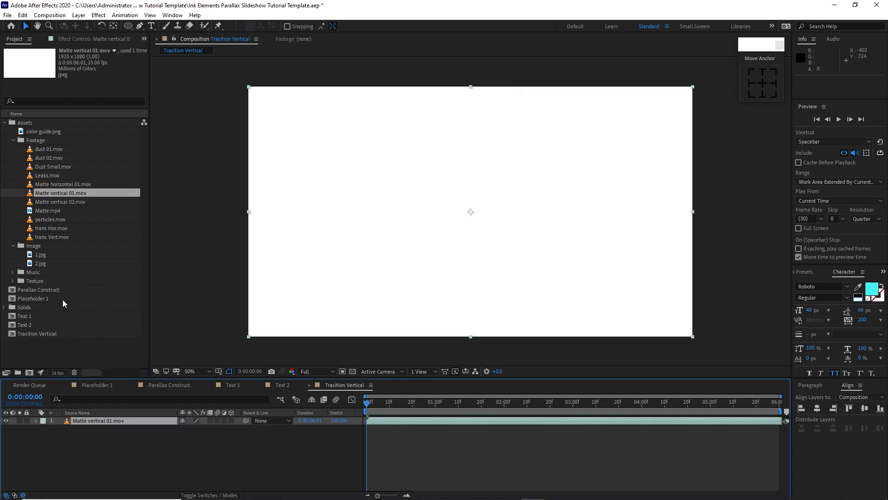
pyautogui.moveTo(63, 299); pyautogui.dragTo(118, 442)
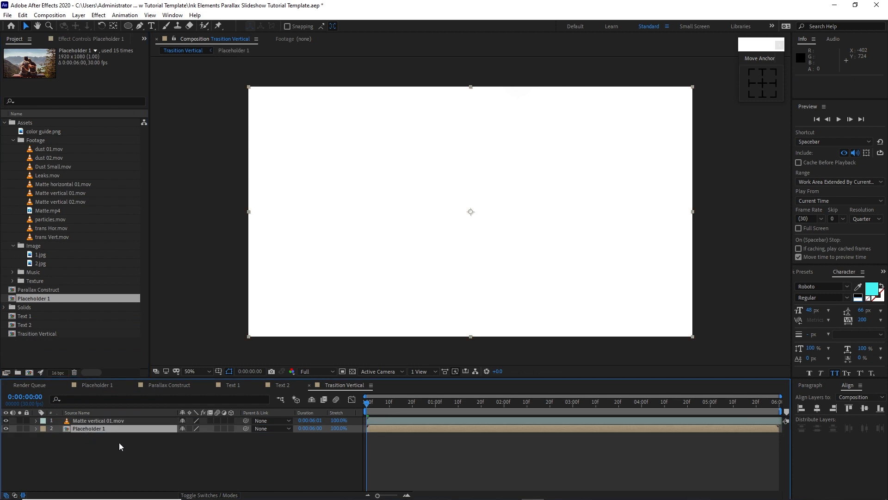
# - Set the blending mode of the Matte vertical 01.mov layer to Silhouette Luma
pyautogui.click(189, 495)
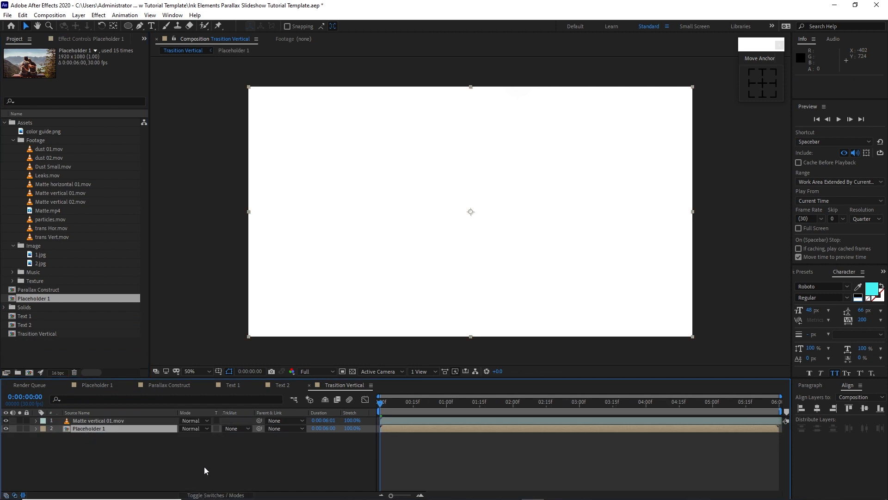
pyautogui.click(207, 421)
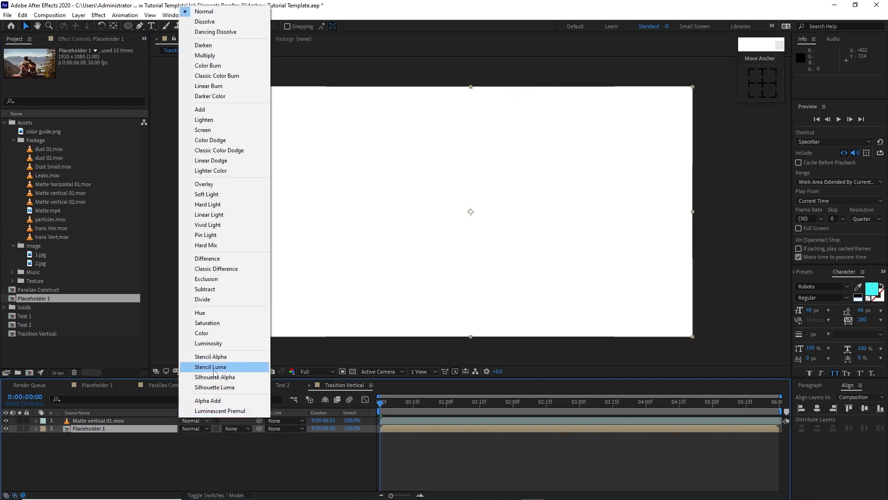
pyautogui.click(215, 387)
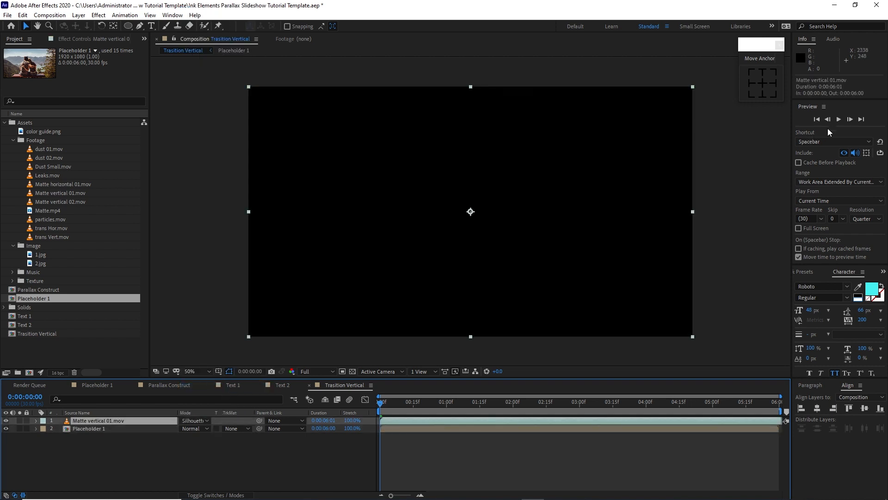
# - Preview the ink matte over the photo and hide the Placeholder 1 layer
pyautogui.click(836, 123)
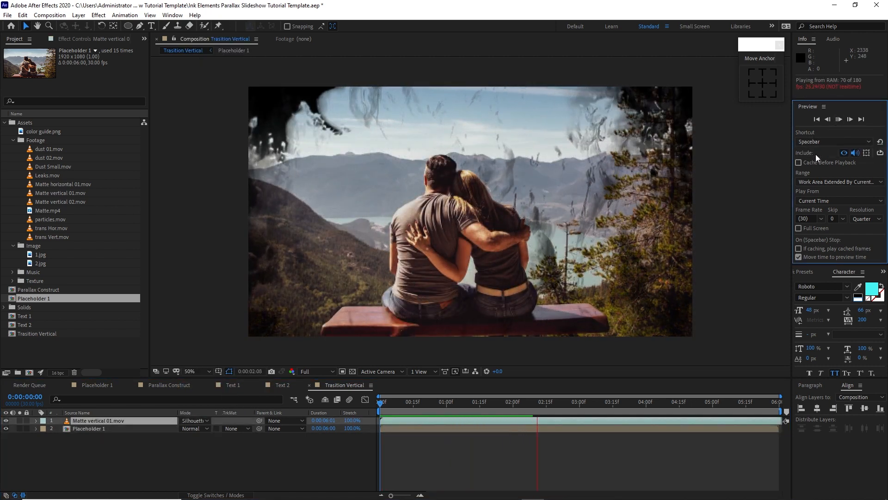
pyautogui.click(837, 120)
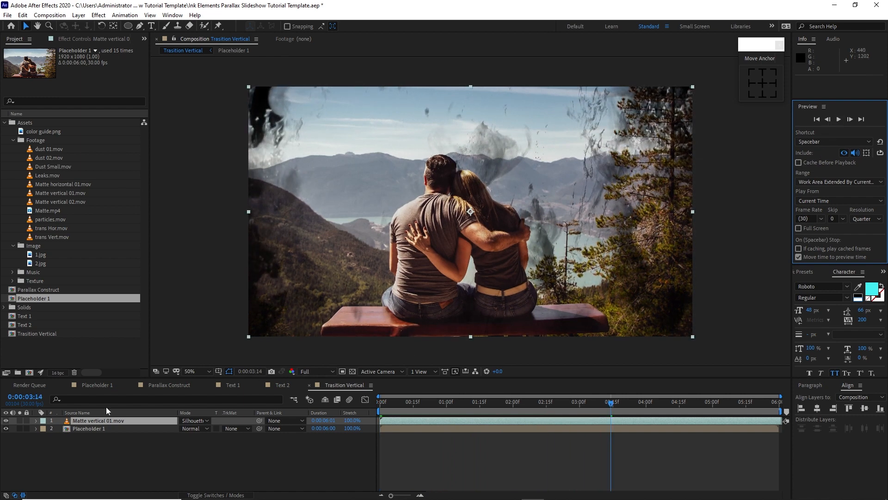
pyautogui.click(7, 428)
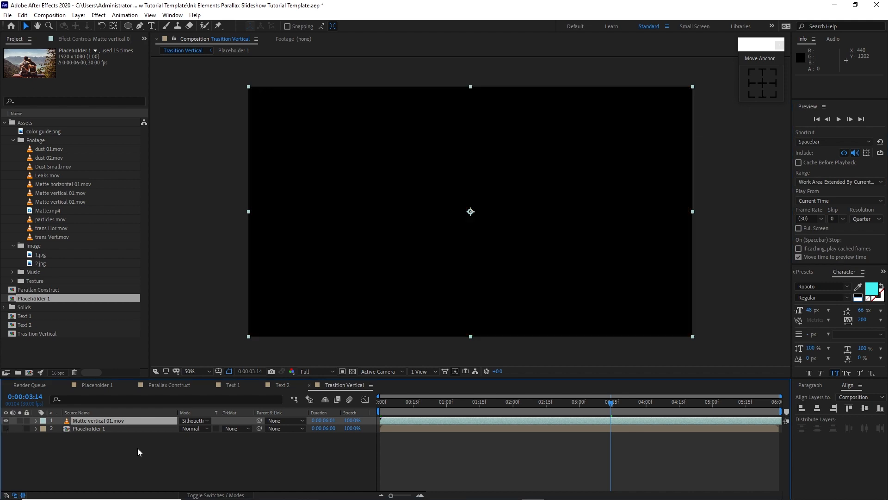
# - Create a 1920 x 1080 px composition named Transition Vertical Out
pyautogui.click(58, 15)
pyautogui.click(56, 24)
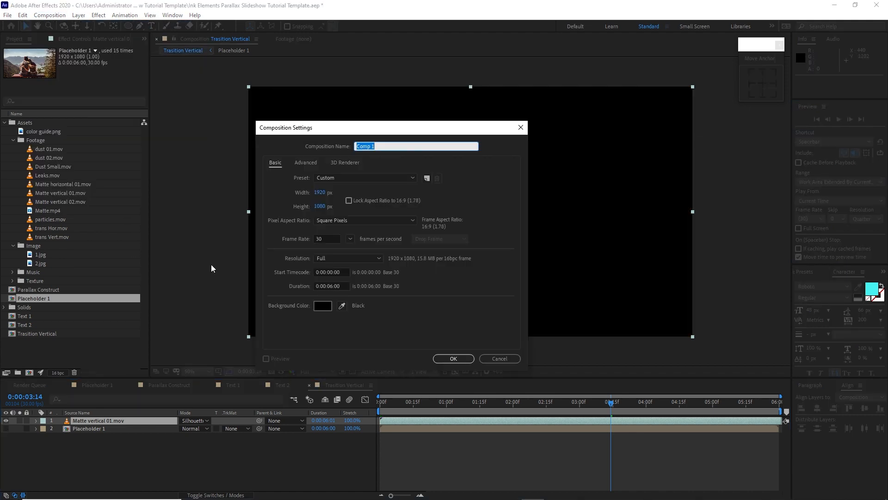
pyautogui.write('Transition Vert')
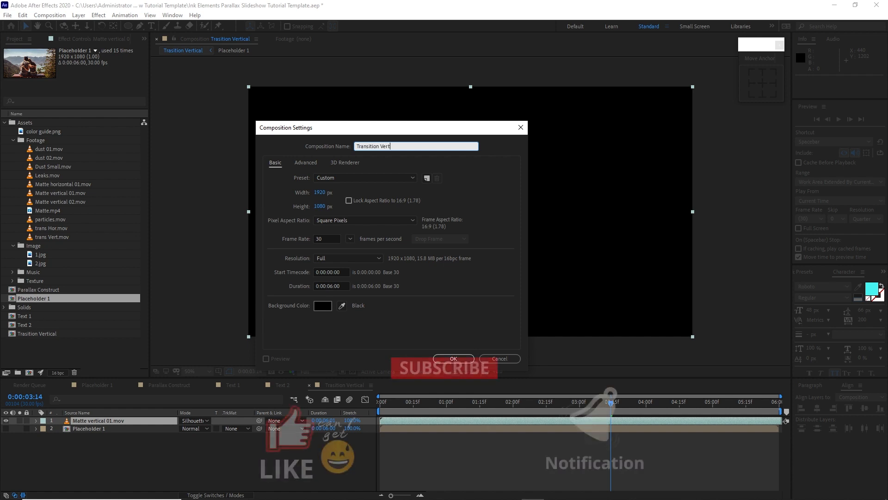
pyautogui.write('ical Out')
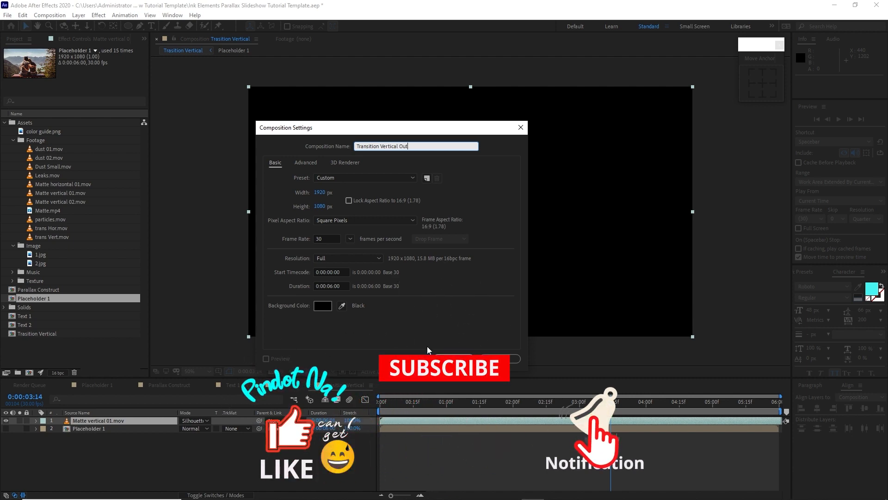
pyautogui.click(453, 359)
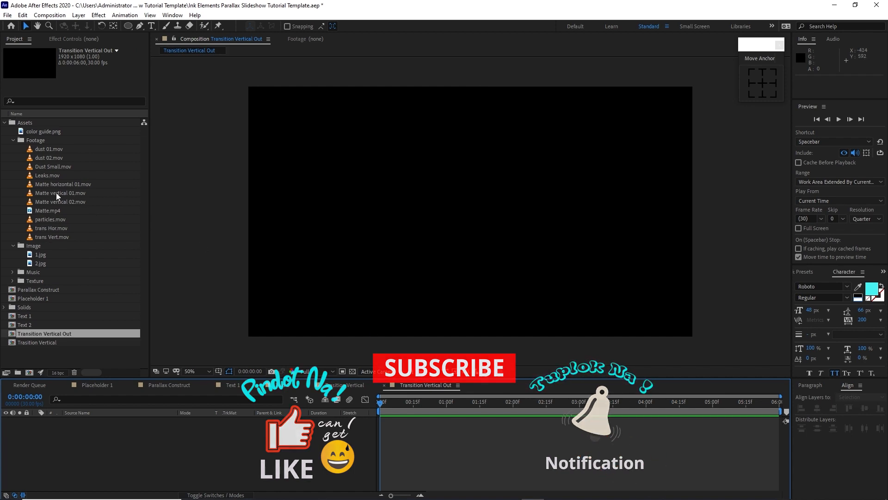
# - Add trans Vert.mov to Transition Vertical Out with Placeholder 1 beneath it, and extend the clip's duration to 0:00:01:02
pyautogui.moveTo(59, 237); pyautogui.dragTo(119, 426)
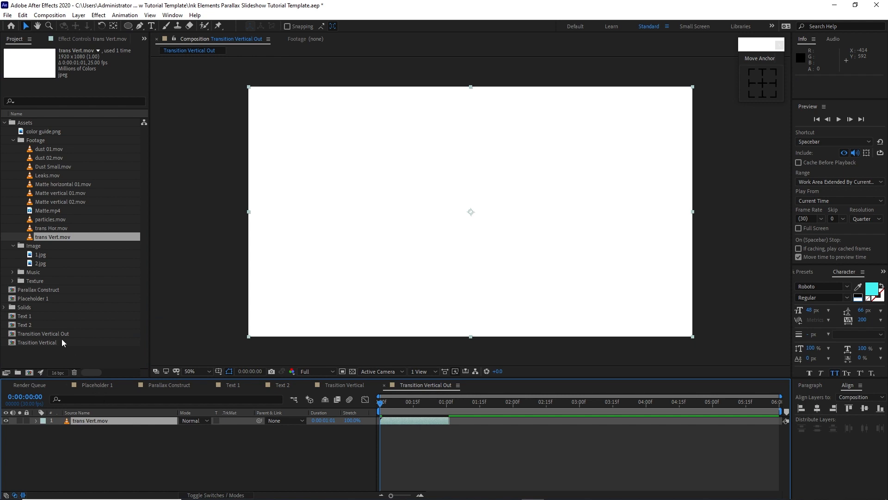
pyautogui.moveTo(41, 299); pyautogui.dragTo(87, 435)
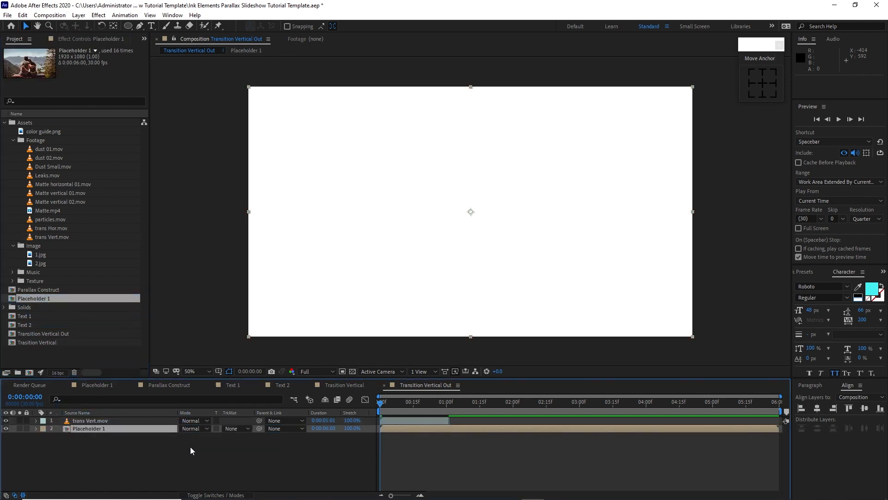
pyautogui.moveTo(448, 421); pyautogui.dragTo(451, 420)
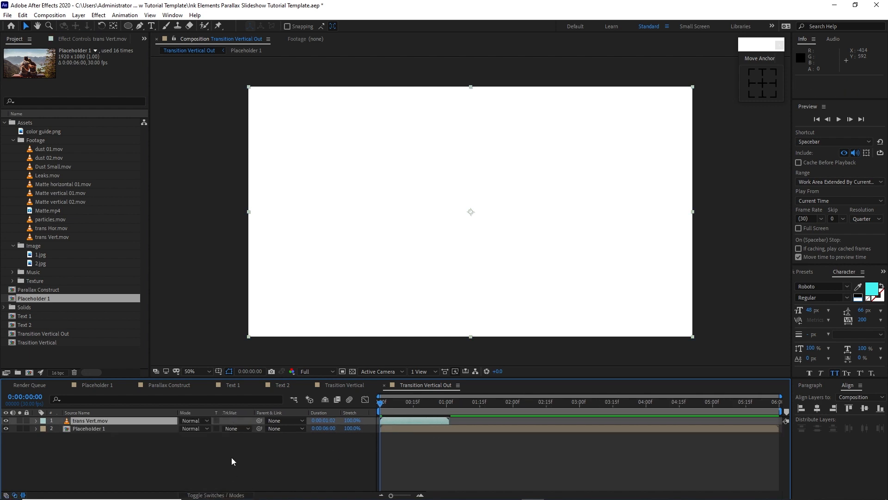
# - Set the blending mode of the trans Vert.mov layer to Stencil Luma and preview the transition
pyautogui.click(205, 421)
pyautogui.click(210, 371)
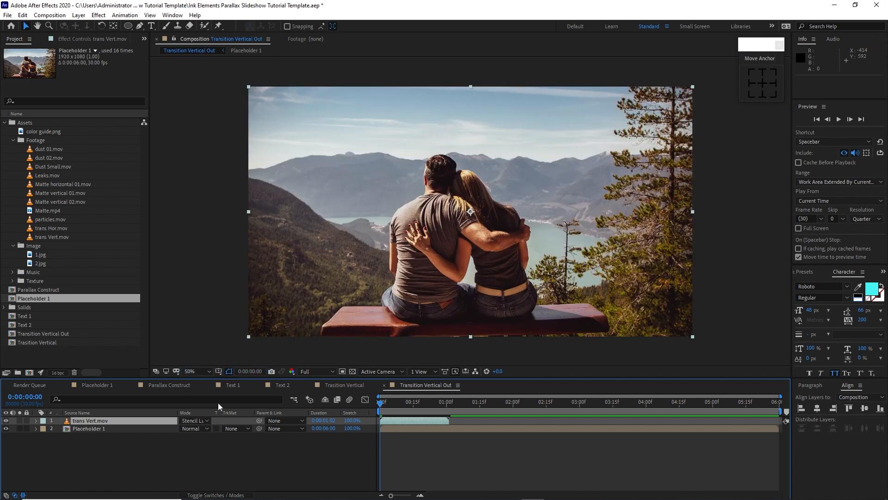
pyautogui.click(839, 120)
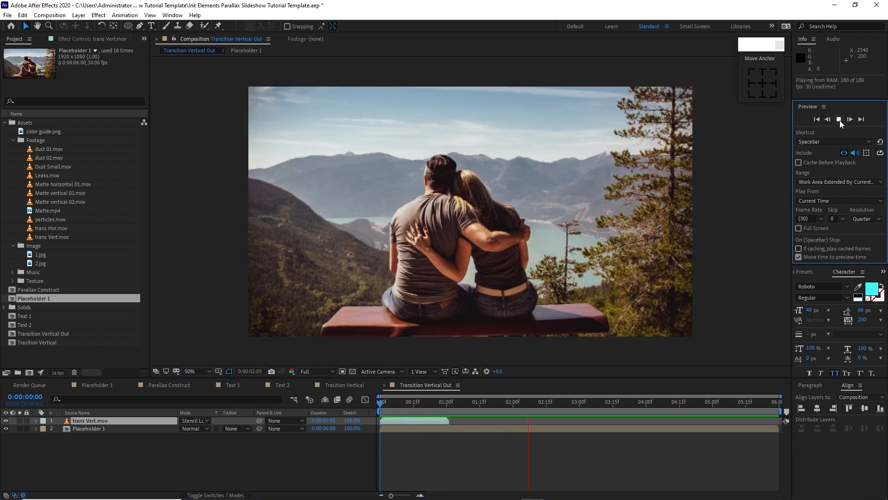
pyautogui.click(839, 119)
# - Create a composition named Dust Partcles with a width and height of 3000 px
pyautogui.click(134, 39)
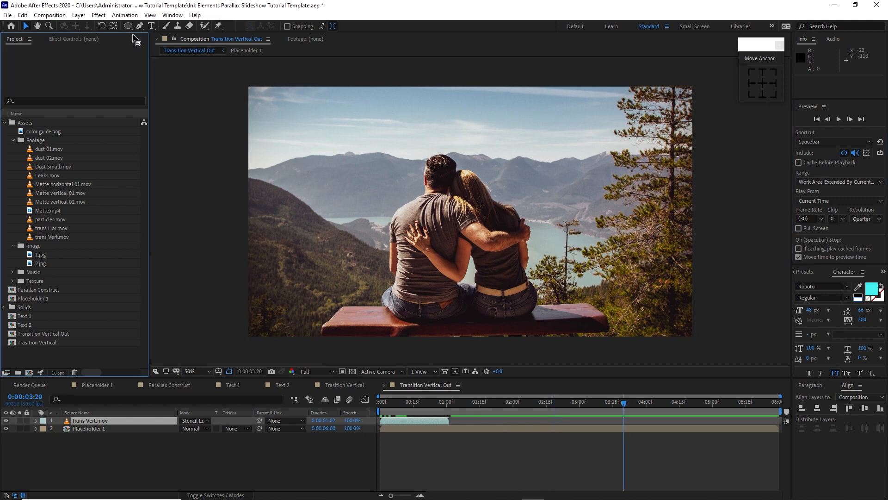
pyautogui.click(50, 15)
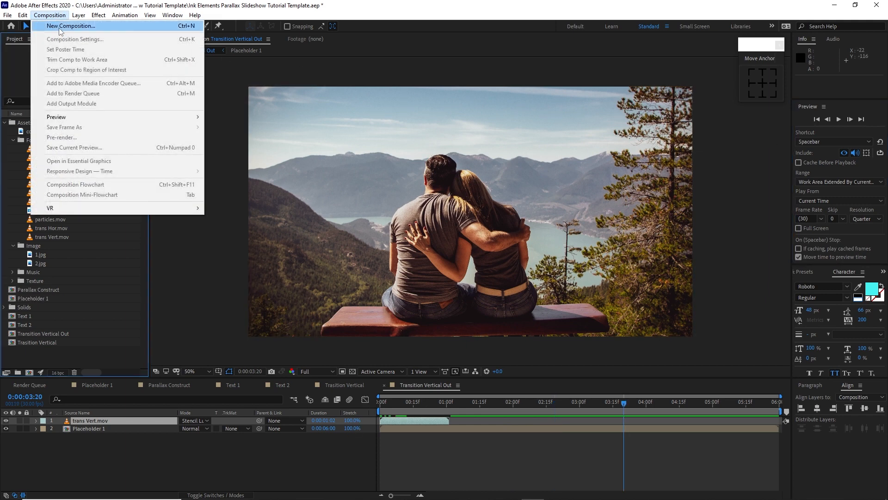
pyautogui.click(60, 28)
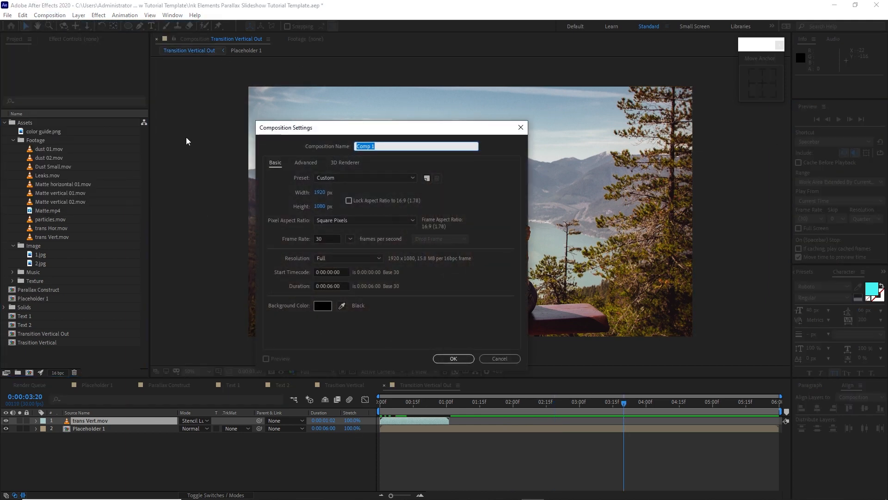
pyautogui.press('BackSpace')
pyautogui.write('Dust Partcles')
pyautogui.click(314, 195)
pyautogui.write('3000')
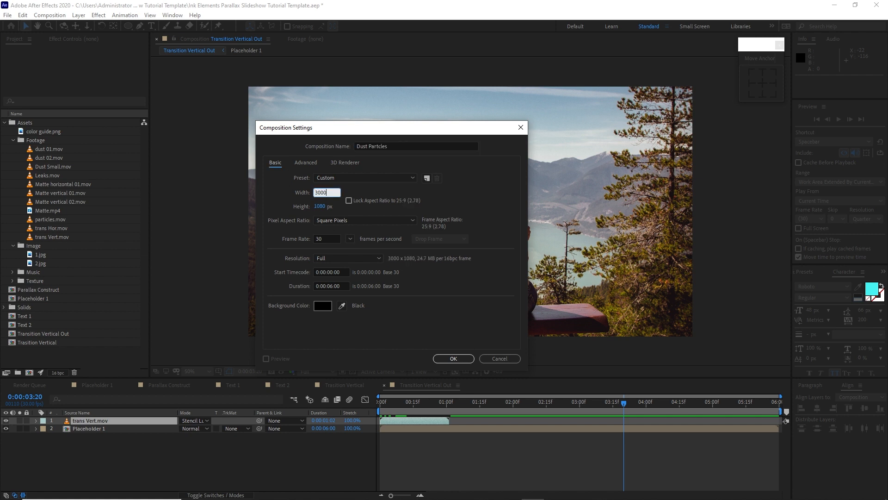
pyautogui.write('3000')
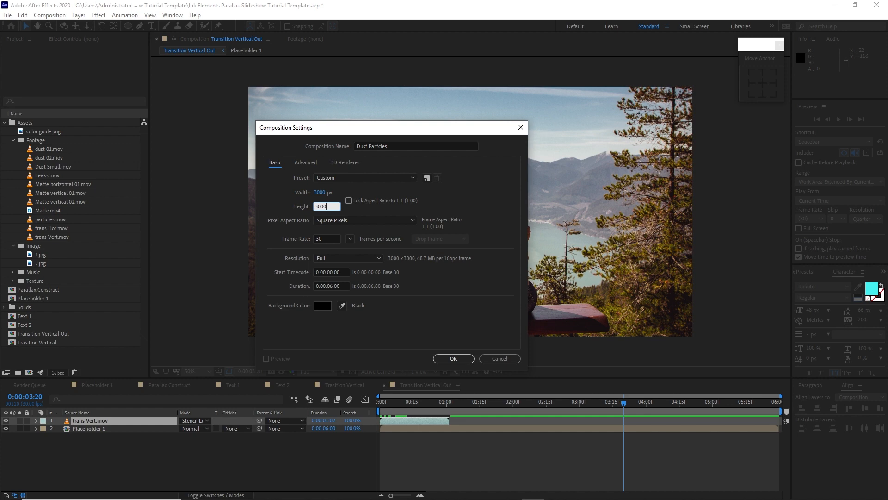
pyautogui.click(454, 358)
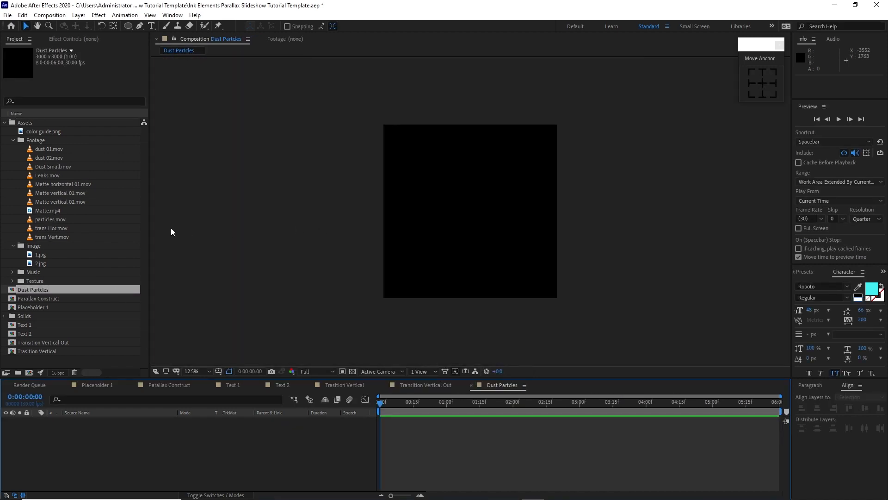
# - Add dust 01.mov from the Texture folder to Dust Partcles and scale it up to fill the frame
pyautogui.click(13, 281)
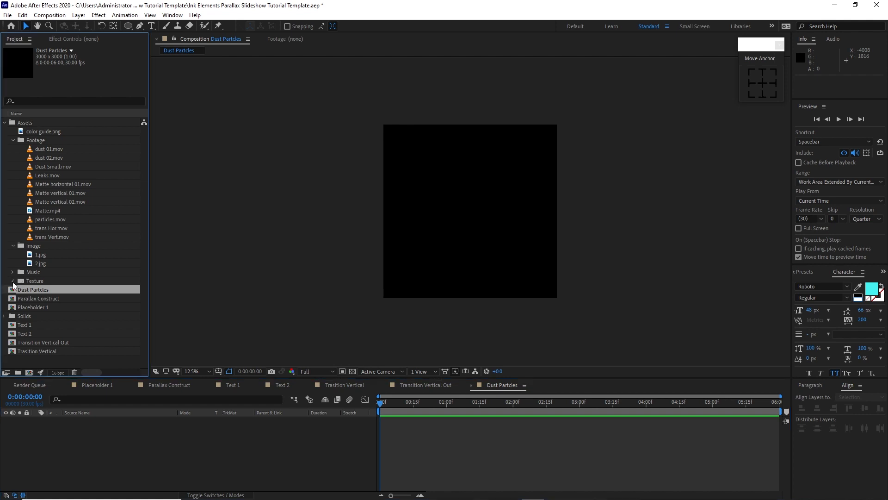
pyautogui.moveTo(43, 288); pyautogui.dragTo(78, 431)
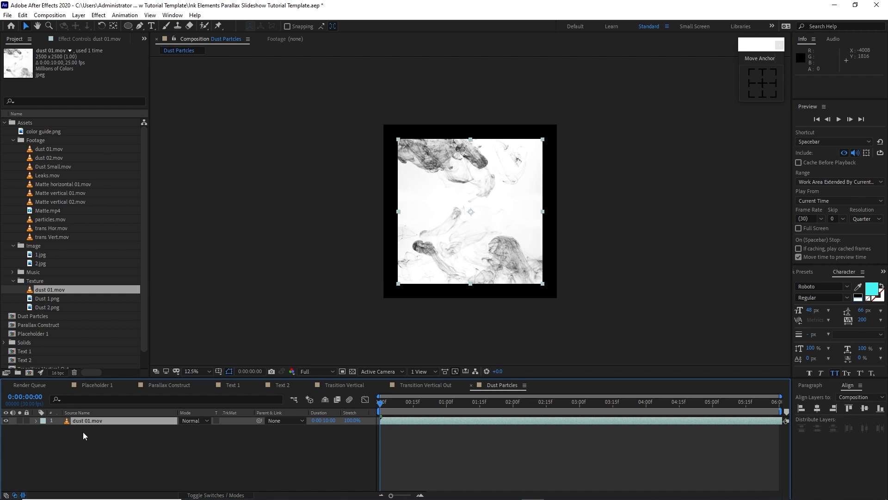
pyautogui.press('s')
pyautogui.moveTo(193, 429); pyautogui.dragTo(204, 430)
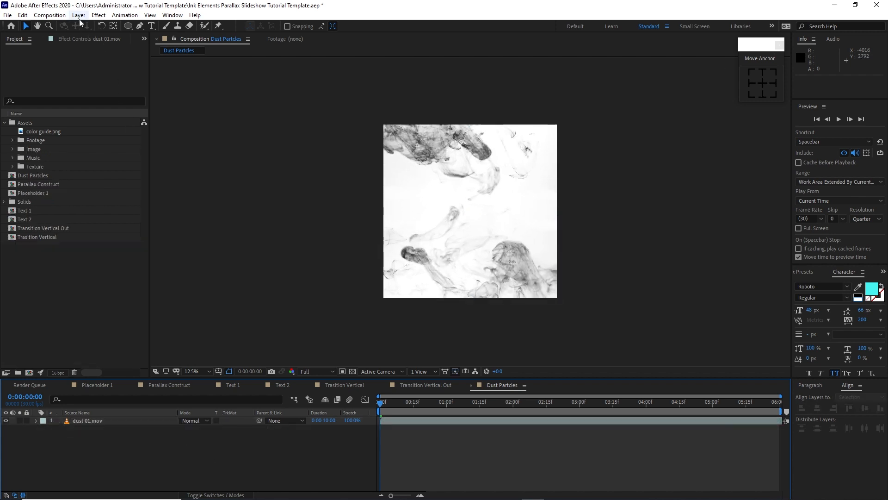
# - Create a white 3000 x 3000 px solid and place it beneath the dust 01.mov layer
pyautogui.click(78, 15)
pyautogui.moveTo(83, 24)
pyautogui.click(240, 37)
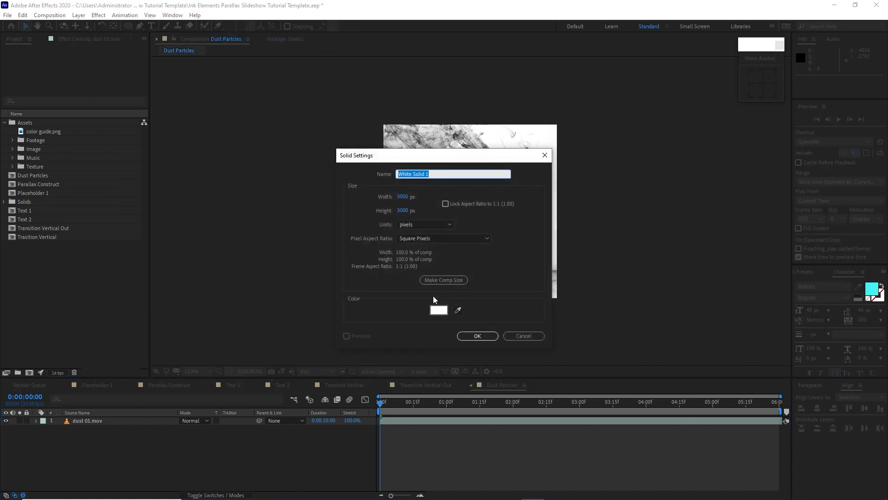
pyautogui.click(464, 337)
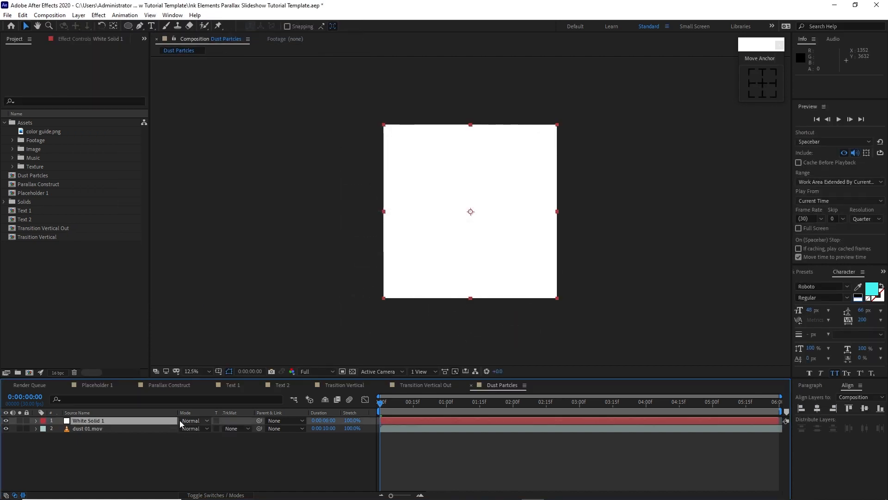
pyautogui.moveTo(180, 420); pyautogui.dragTo(159, 432)
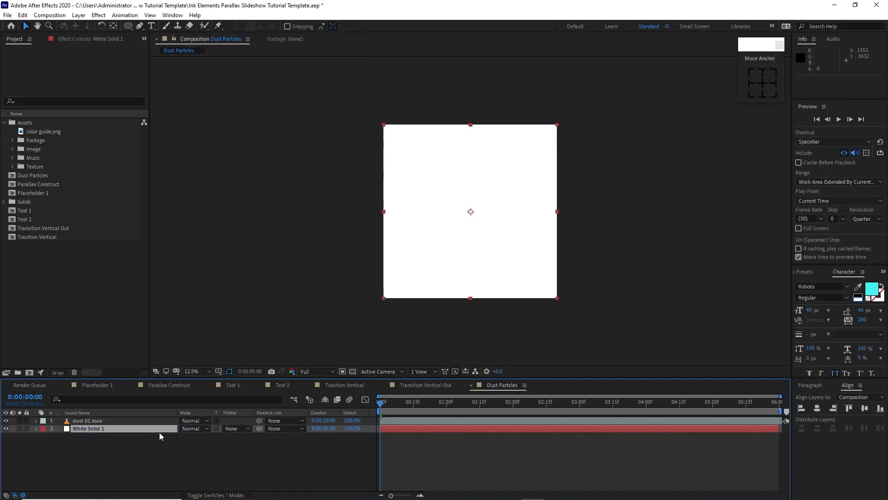
# - Apply the Fractal Noise effect to White Solid 1 and set its contrast to 2000
pyautogui.click(99, 15)
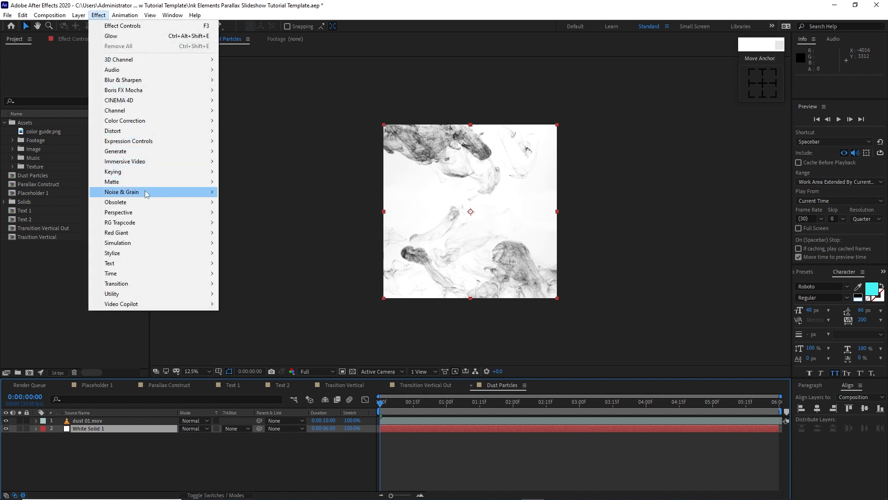
pyautogui.moveTo(146, 192)
pyautogui.click(230, 212)
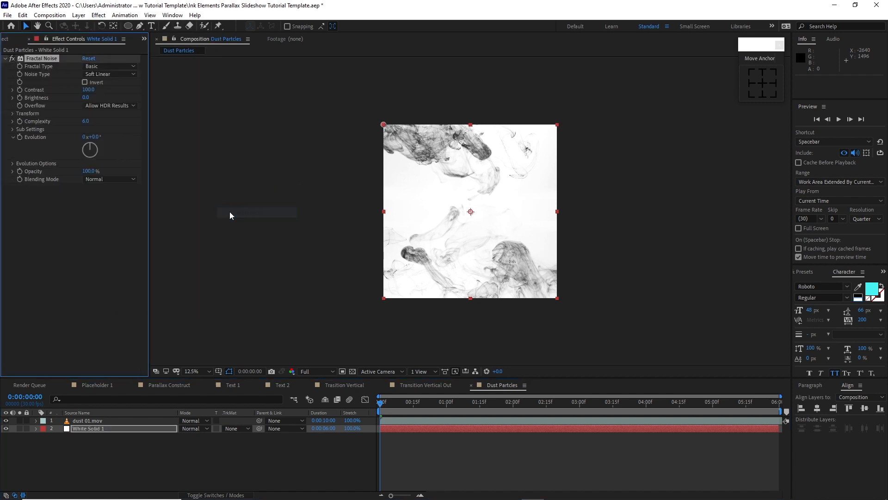
pyautogui.click(88, 90)
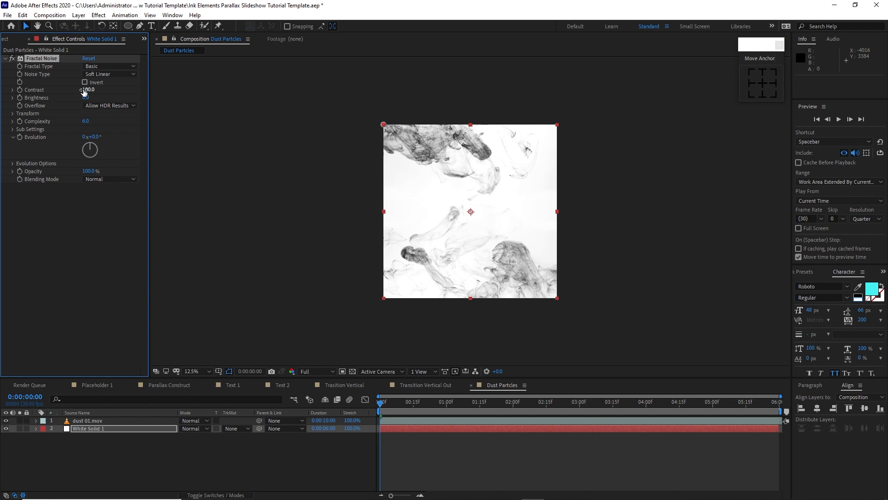
pyautogui.write('2000')
# - Keyframe the Fractal Noise evolution from 234° at the start to 54° at 0:00:05:29
pyautogui.click(94, 137)
pyautogui.write('234')
pyautogui.click(19, 137)
pyautogui.moveTo(381, 403); pyautogui.dragTo(782, 395)
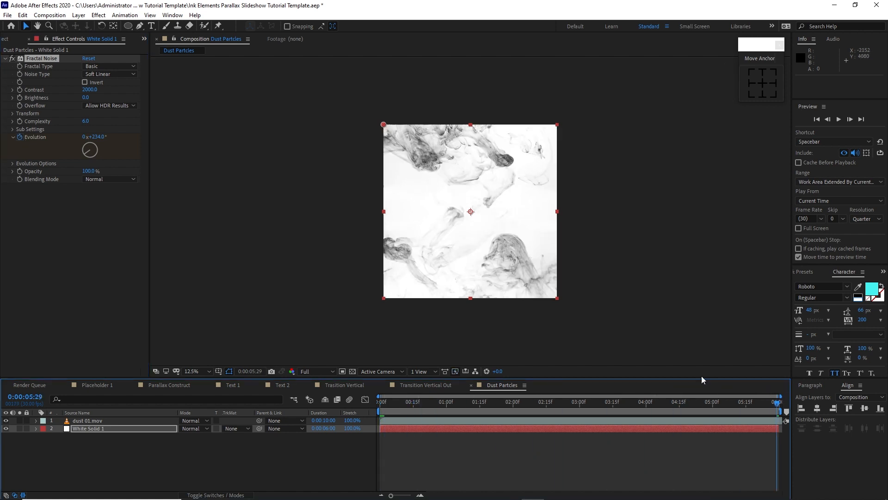
pyautogui.click(97, 137)
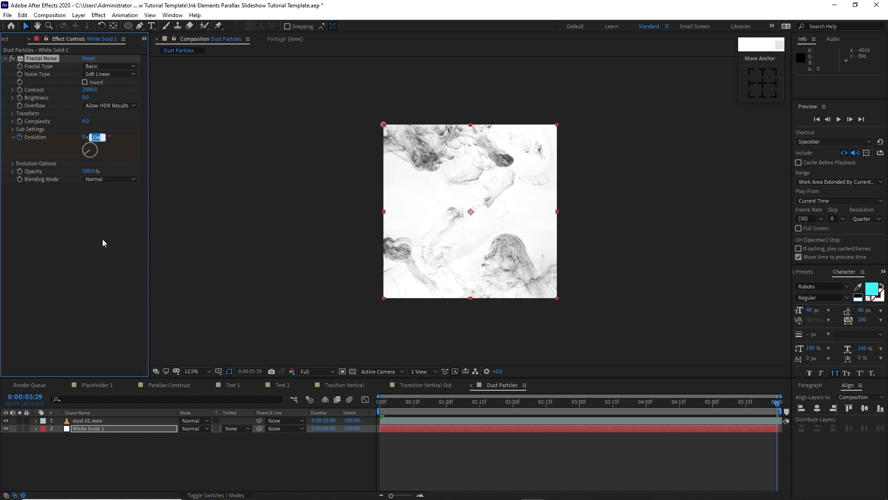
pyautogui.write('54')
pyautogui.click(96, 240)
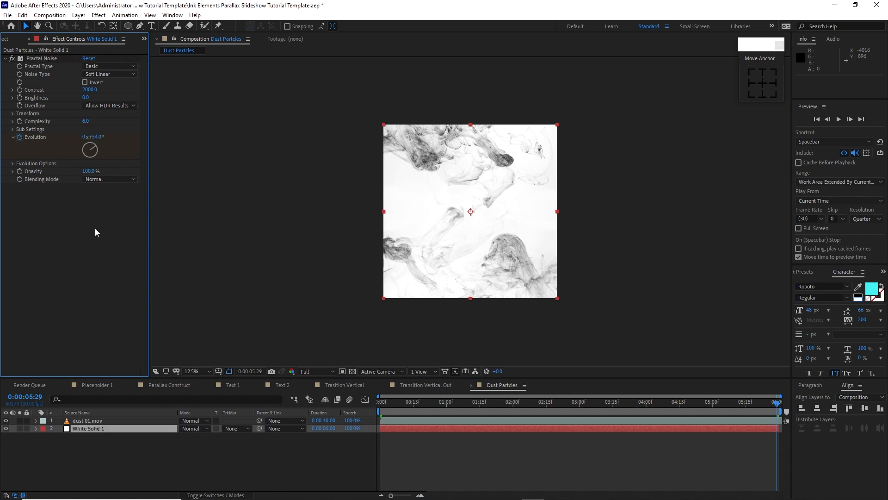
# - Add the Fast Box Blur and Tint effects to White Solid 1
pyautogui.click(103, 17)
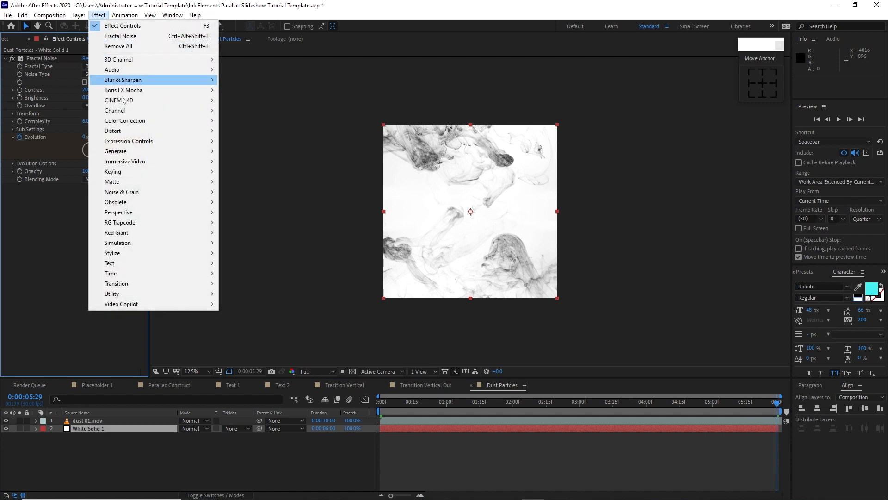
pyautogui.moveTo(196, 79)
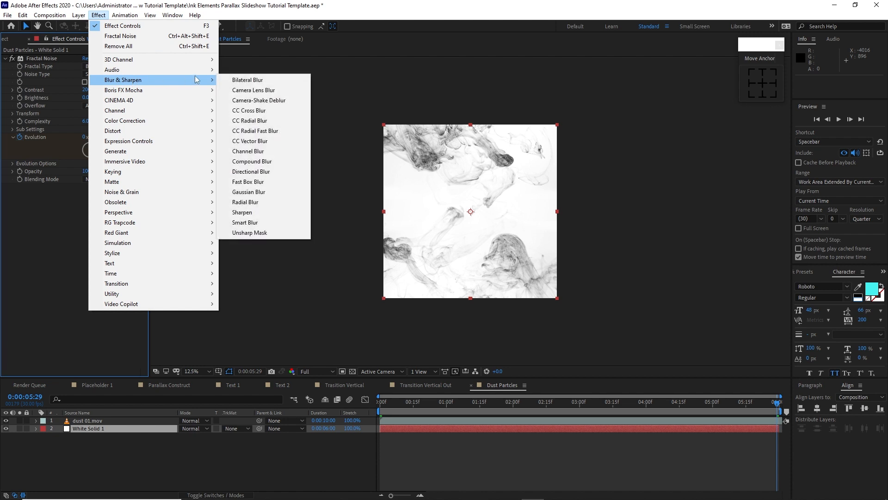
pyautogui.click(248, 181)
pyautogui.click(97, 16)
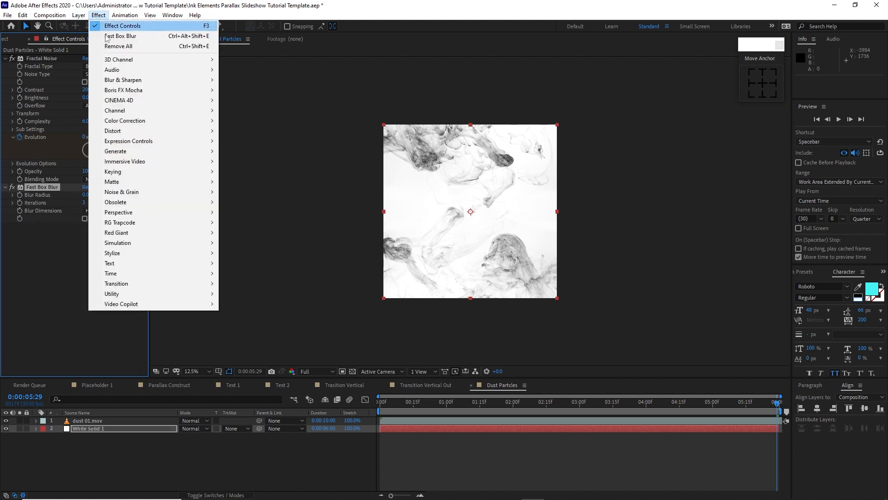
pyautogui.moveTo(190, 120)
pyautogui.click(256, 434)
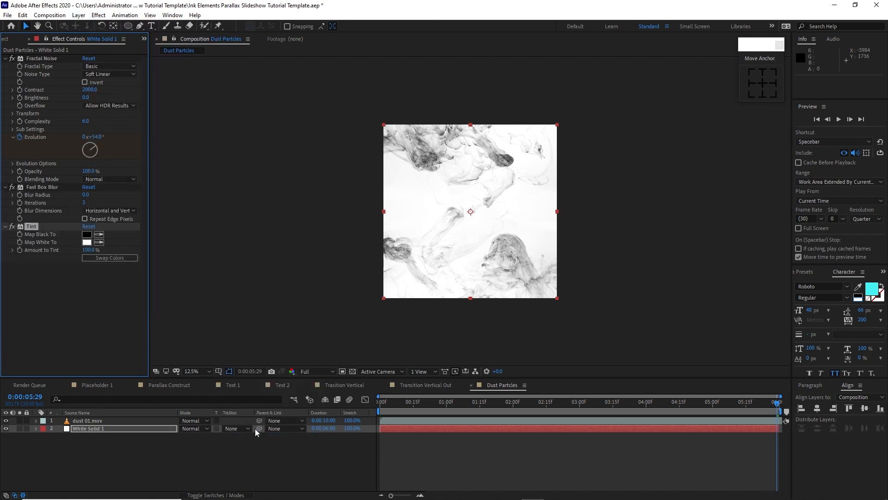
# - Add color guide.png above the other layers and move it to the upper-left corner of the Dust Partcles frame
pyautogui.click(10, 39)
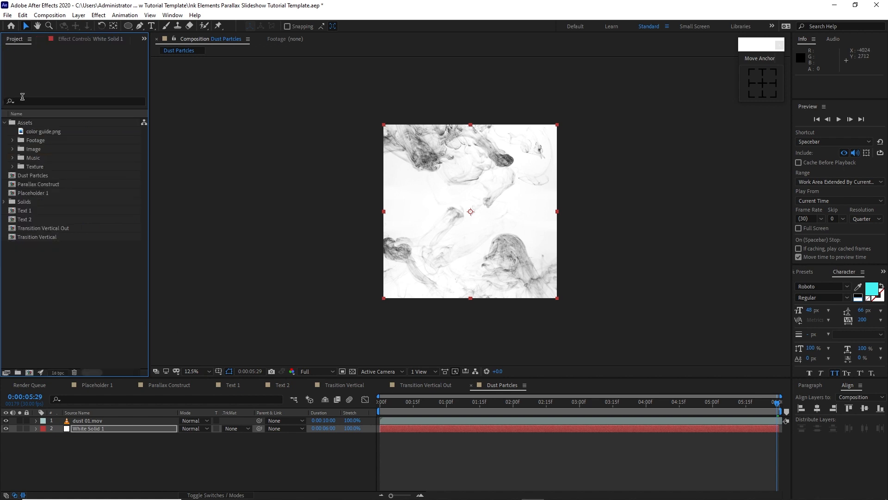
pyautogui.moveTo(32, 133); pyautogui.dragTo(74, 422)
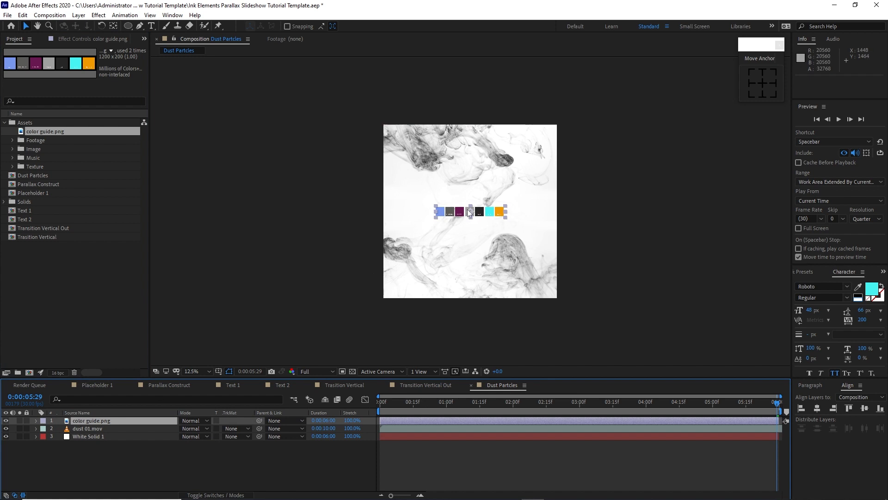
pyautogui.moveTo(472, 213); pyautogui.dragTo(424, 133)
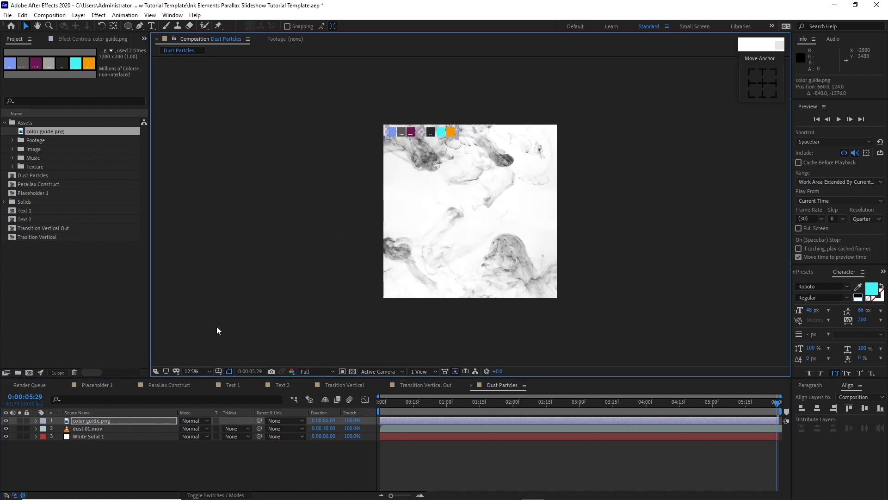
pyautogui.click(76, 40)
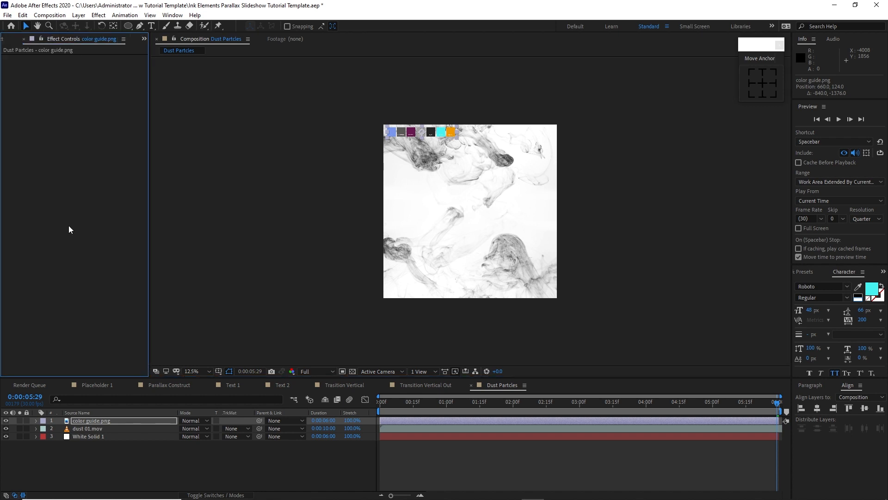
# - Set the Fast Box Blur on White Solid 1 to a blur radius of 253 and 1 iteration
pyautogui.click(85, 436)
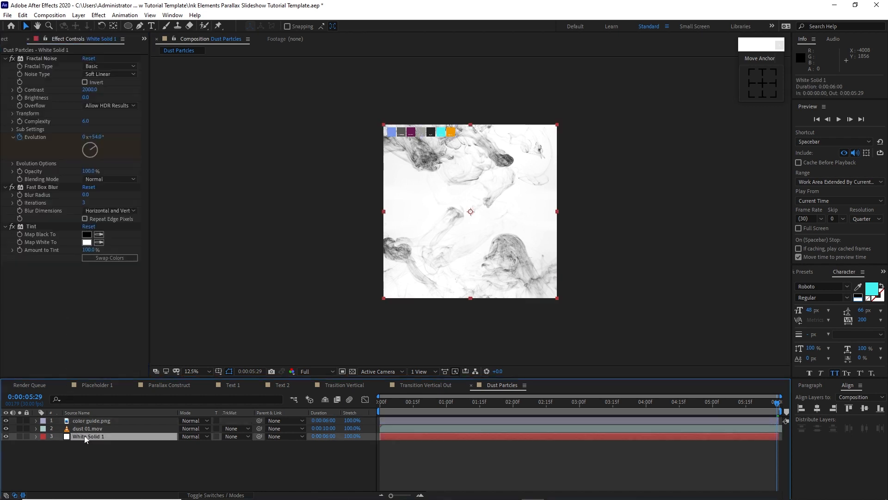
pyautogui.click(85, 326)
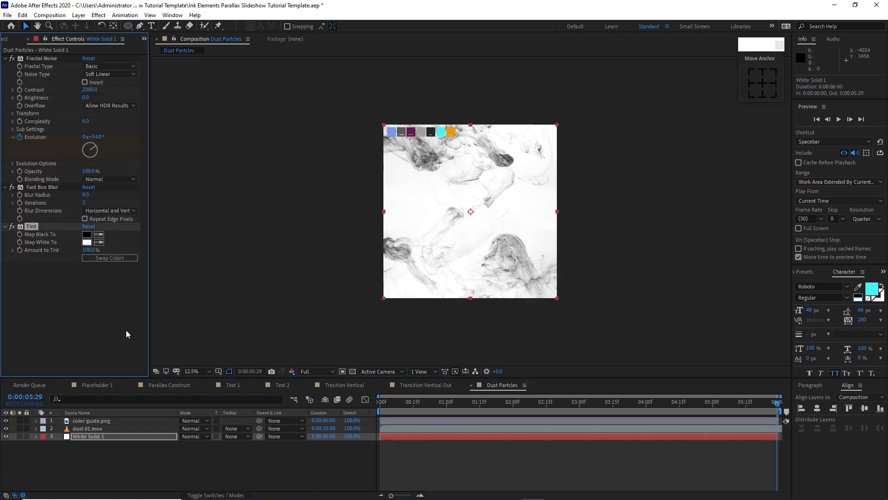
pyautogui.click(84, 196)
pyautogui.write('253')
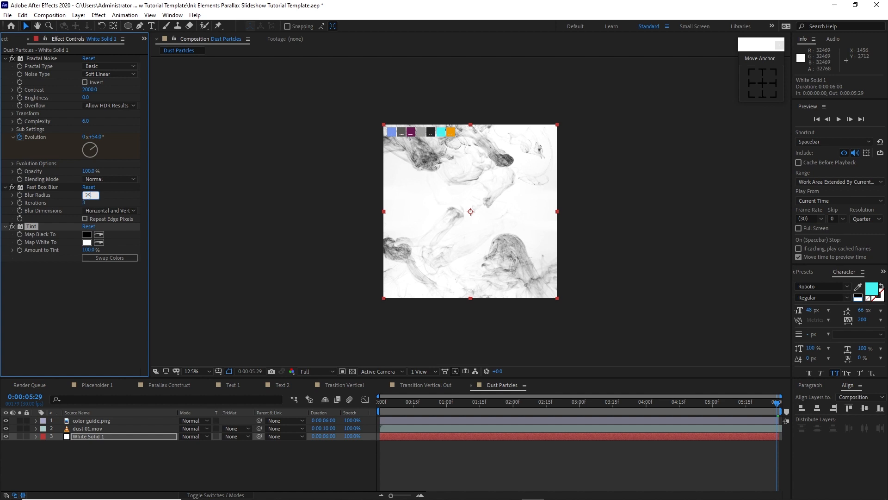
pyautogui.press('Return')
pyautogui.click(84, 203)
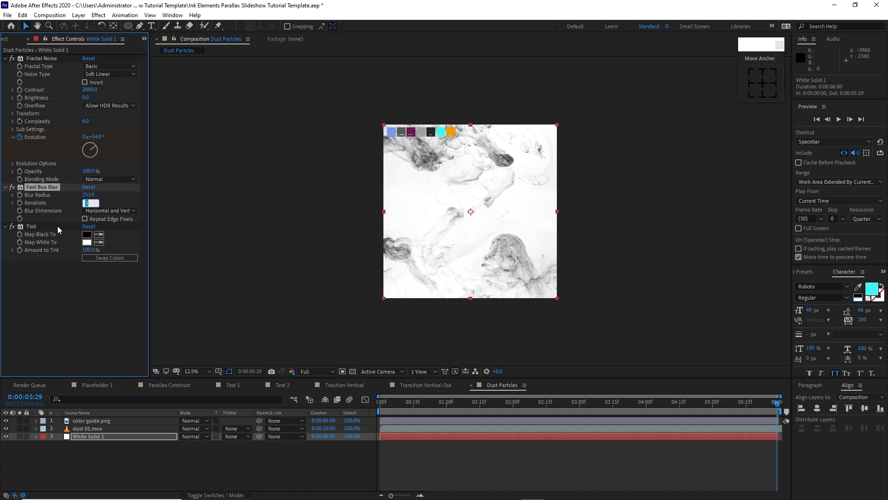
pyautogui.write('1')
# - Set the Tint effect to map black to FF00D2 and white to the orange swatch sampled from the color guide
pyautogui.click(88, 235)
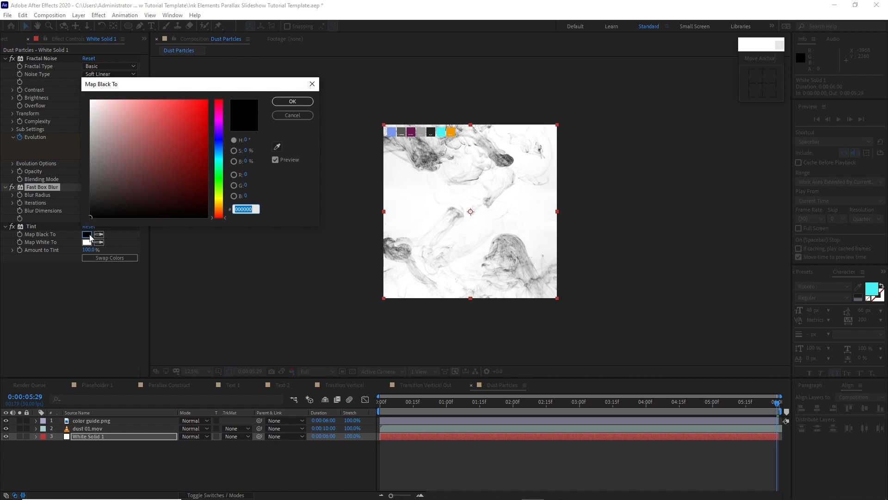
pyautogui.write('FF')
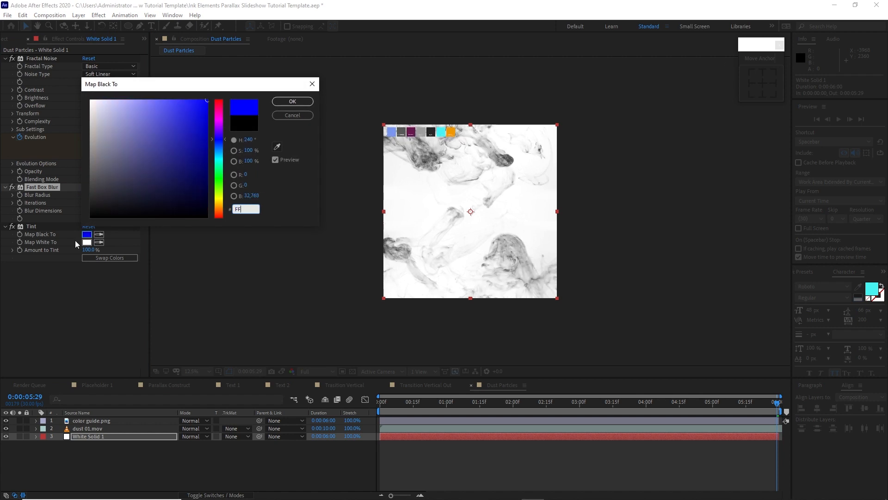
pyautogui.write('00D2')
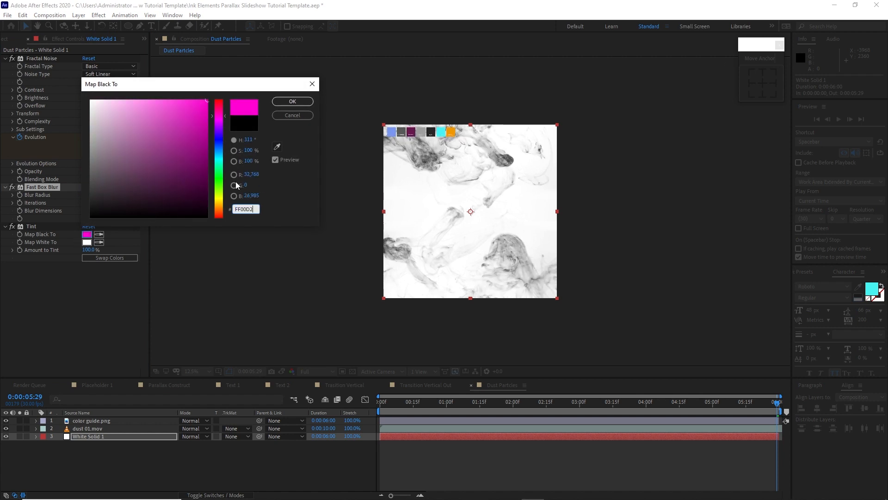
pyautogui.click(293, 101)
pyautogui.click(99, 242)
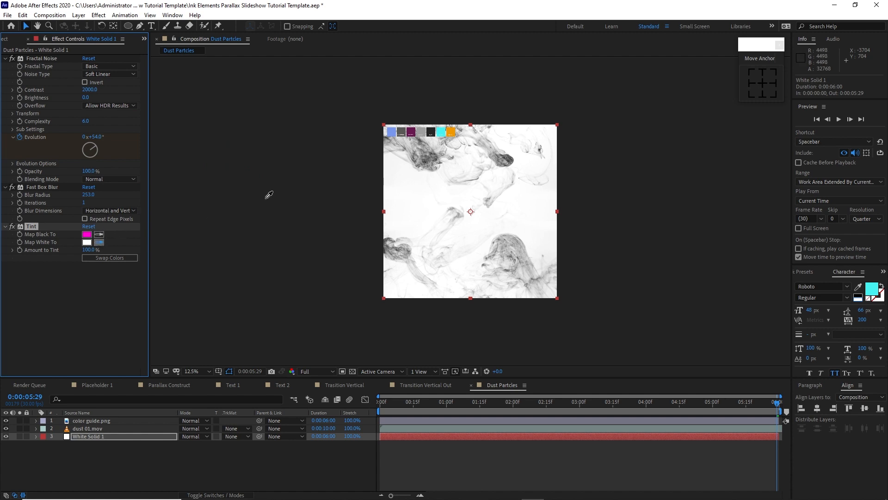
pyautogui.click(451, 132)
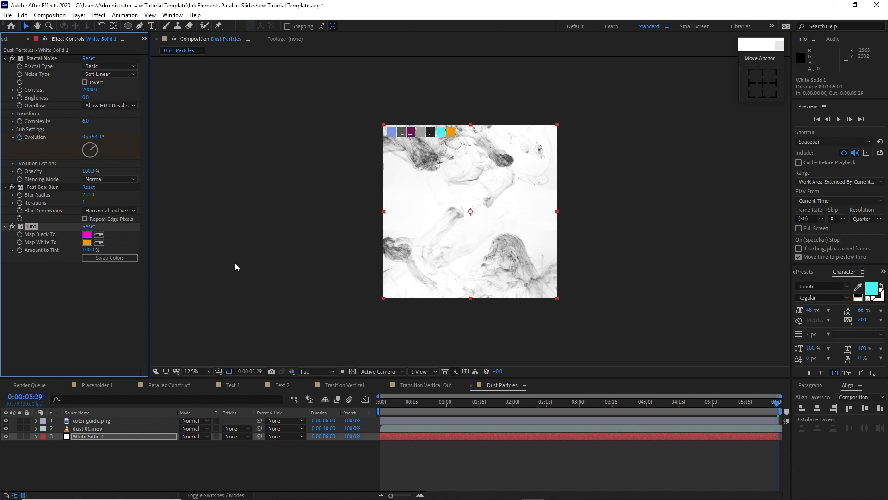
# - Give White Solid 1 a Luma Inverted track matte from dust 01.mov and hide the color guide.png layer
pyautogui.click(237, 438)
pyautogui.click(241, 493)
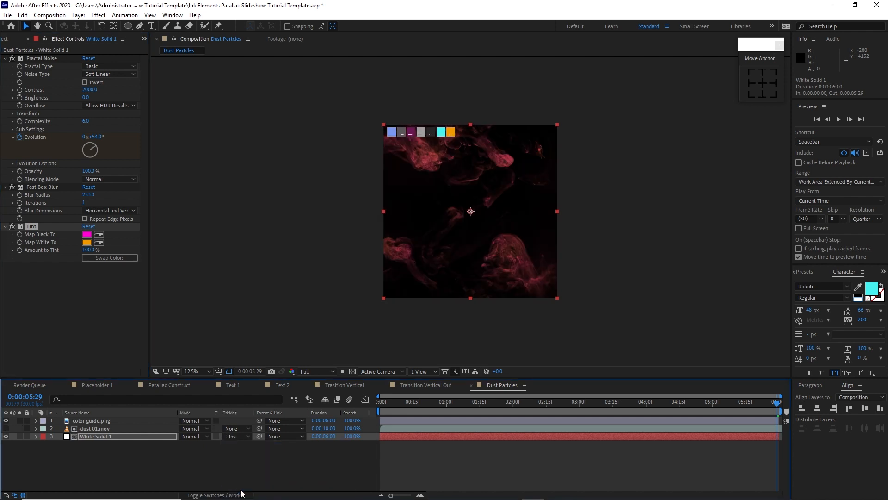
pyautogui.click(6, 420)
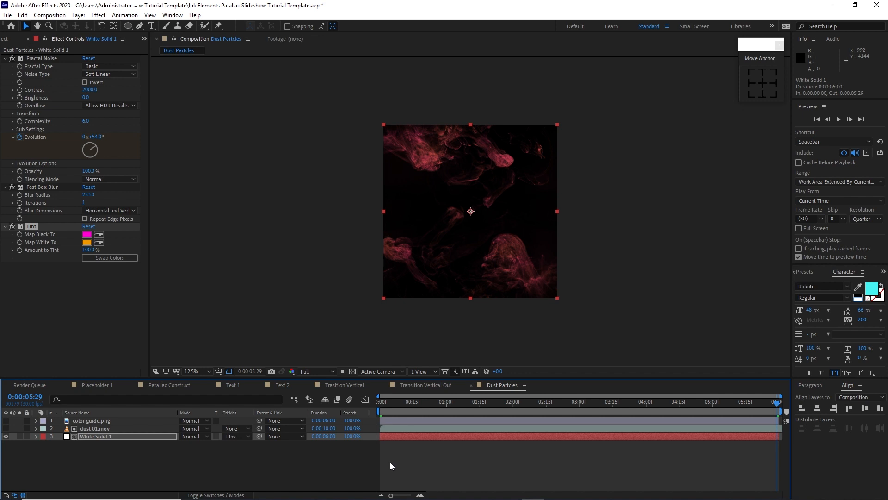
# - Keyframe White Solid 1's opacity from 0% at 0:00:00:05 to 100% at 0:00:01:05
pyautogui.press('t')
pyautogui.click(395, 403)
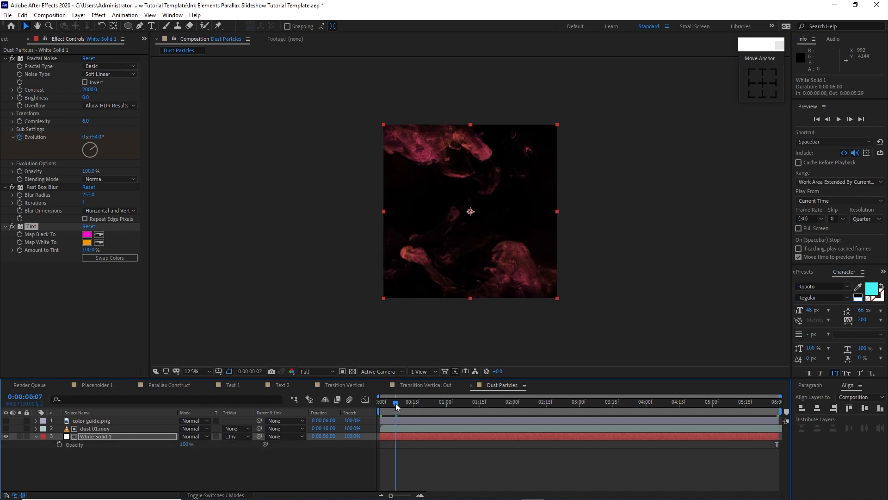
pyautogui.moveTo(396, 403); pyautogui.dragTo(391, 403)
pyautogui.click(59, 444)
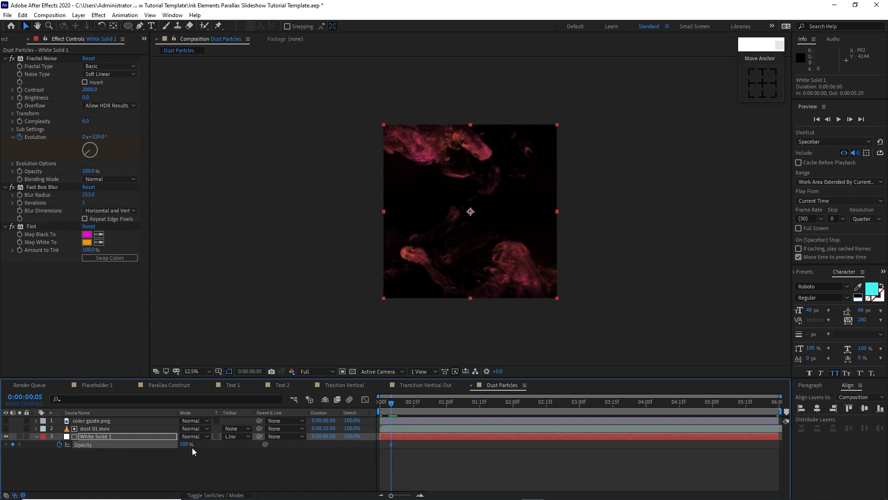
pyautogui.moveTo(184, 445); pyautogui.dragTo(133, 449)
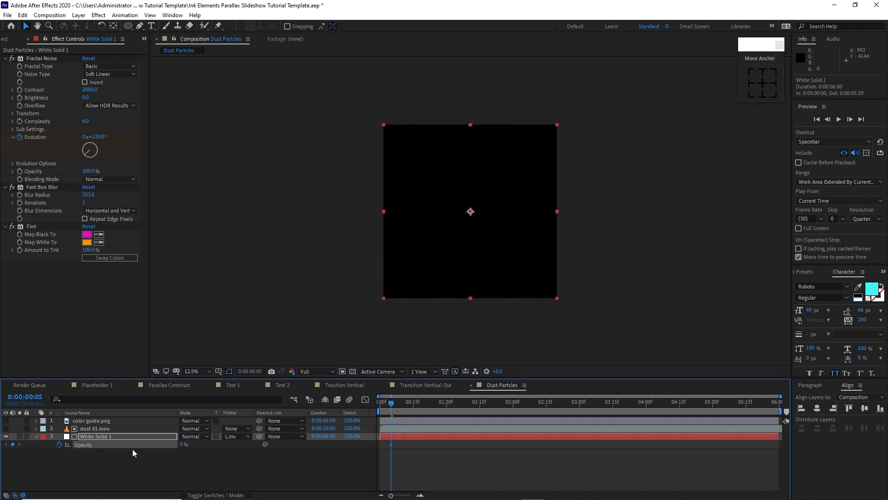
pyautogui.moveTo(393, 402); pyautogui.dragTo(458, 407)
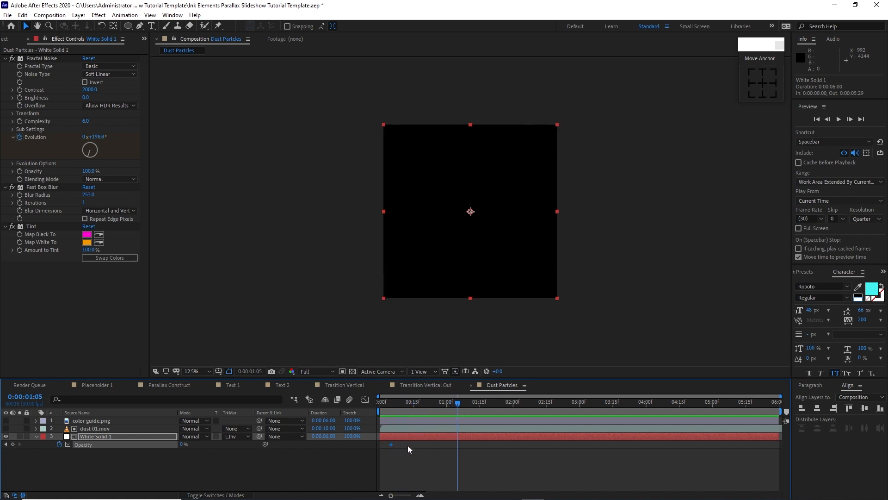
pyautogui.moveTo(183, 444); pyautogui.dragTo(262, 445)
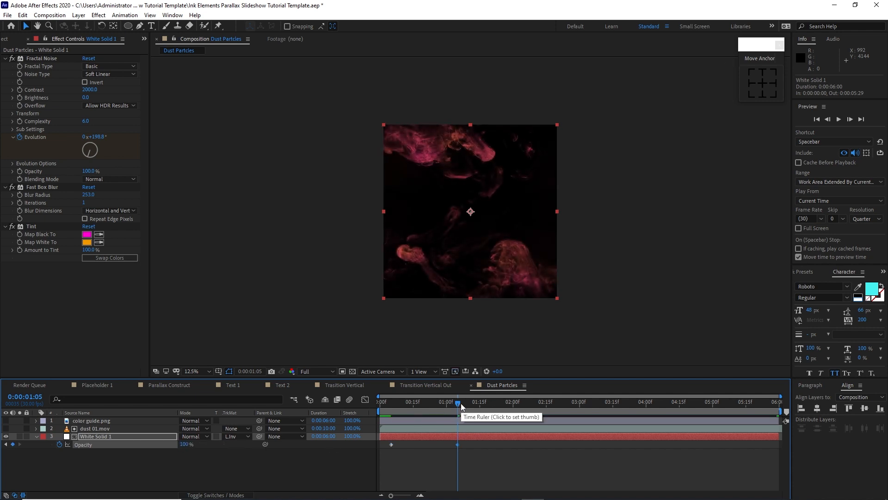
# - Keyframe White Solid 1's opacity from 100% at 0:00:04:15 to 0% at 0:00:05:00
pyautogui.moveTo(462, 404); pyautogui.dragTo(680, 403)
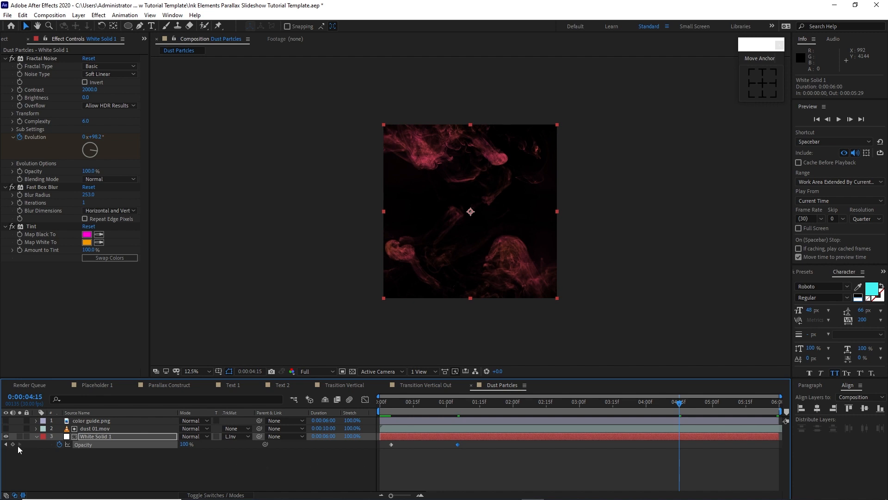
pyautogui.click(13, 444)
pyautogui.moveTo(684, 402); pyautogui.dragTo(714, 406)
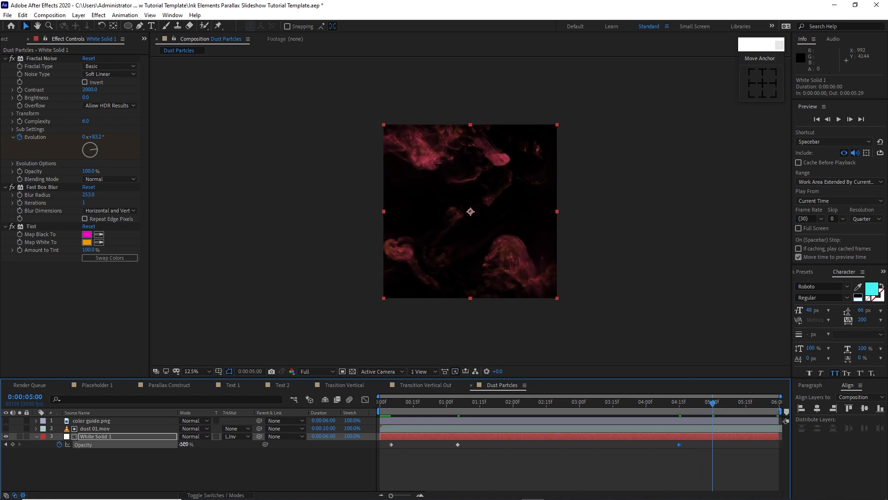
pyautogui.moveTo(184, 445); pyautogui.dragTo(105, 445)
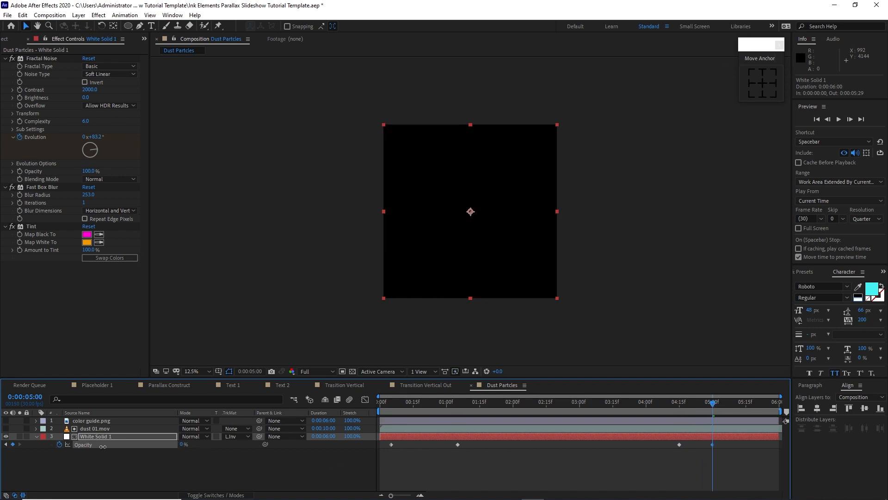
# - Create a new composition named Media at 1920 x 1080 px
pyautogui.click(49, 15)
pyautogui.click(62, 37)
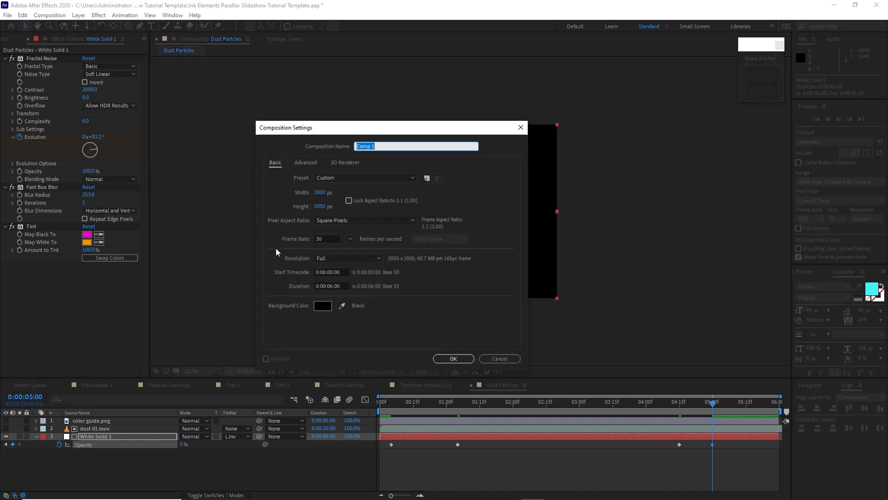
pyautogui.write('Media')
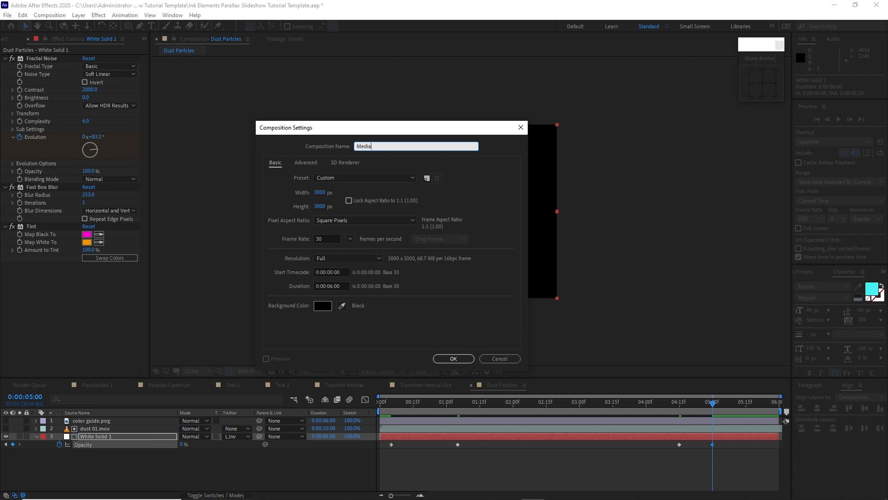
pyautogui.click(316, 192)
pyautogui.write('1920')
pyautogui.press('Tab')
pyautogui.write('1080')
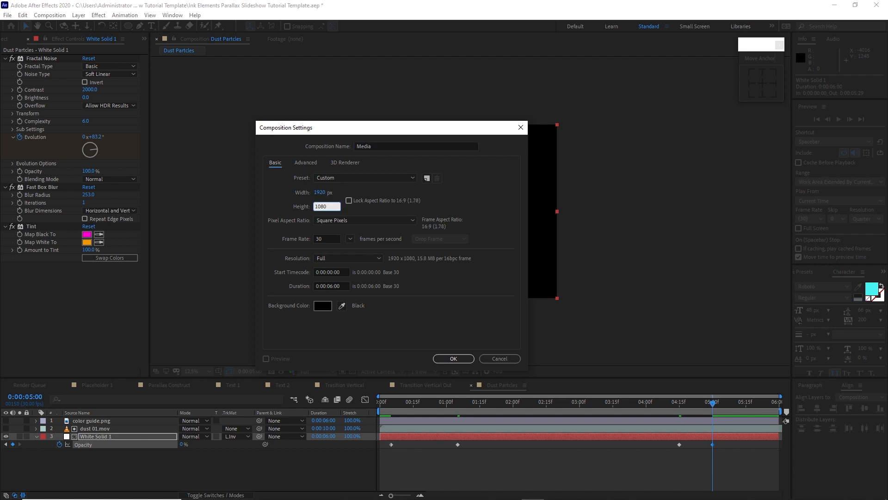
pyautogui.click(460, 362)
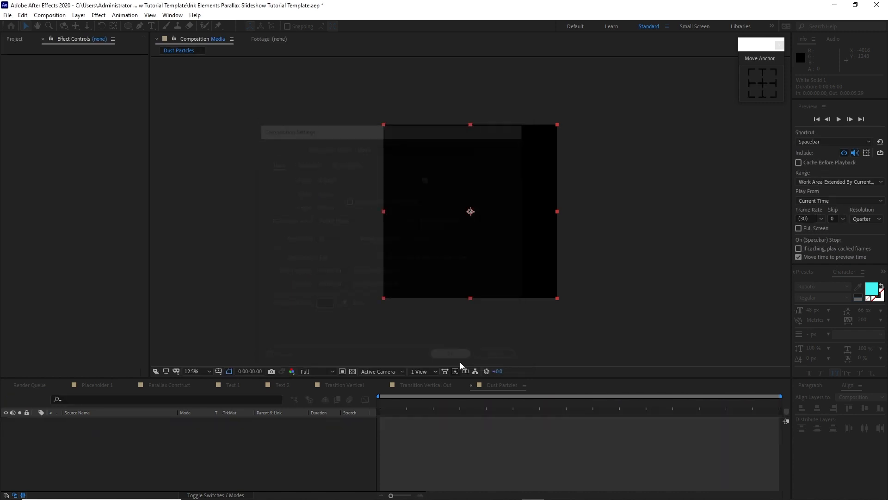
# - Enlarge the timeline area and add the Parallax Construct composition to Media as a layer
pyautogui.scroll(1, 455, 284)
pyautogui.scroll(1, 449, 262)
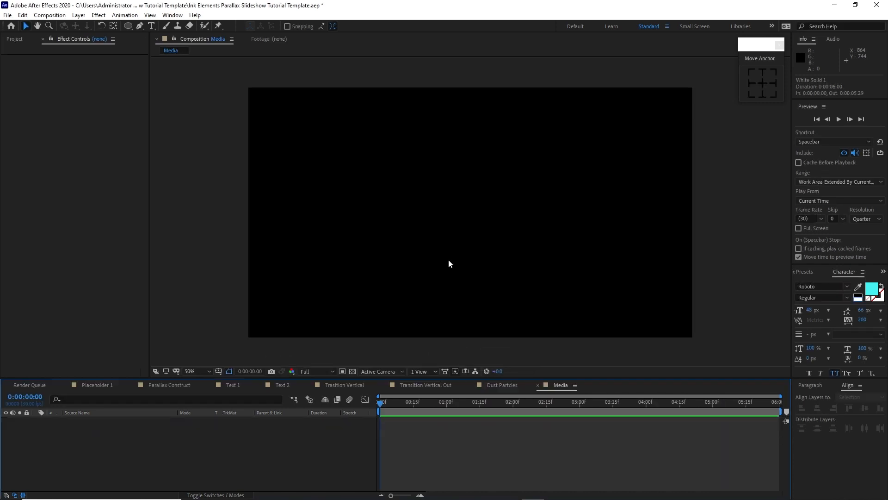
pyautogui.moveTo(592, 378); pyautogui.dragTo(581, 339)
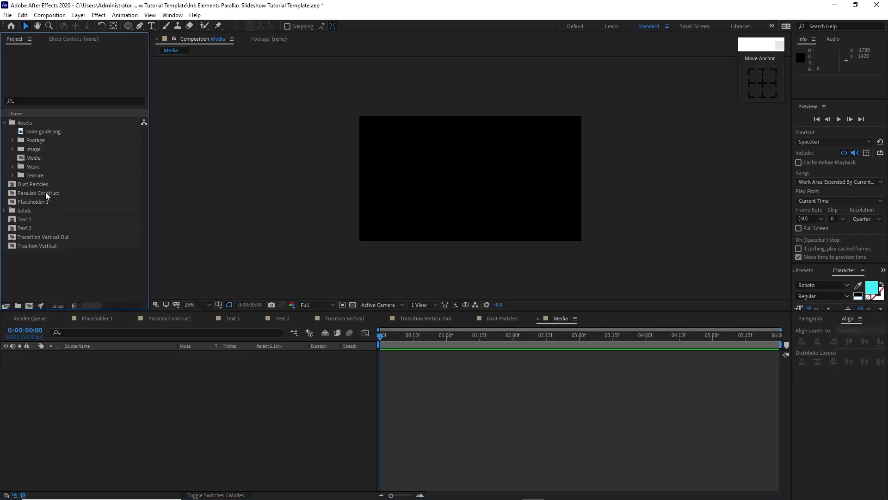
pyautogui.click(46, 192)
pyautogui.moveTo(46, 192); pyautogui.dragTo(106, 440)
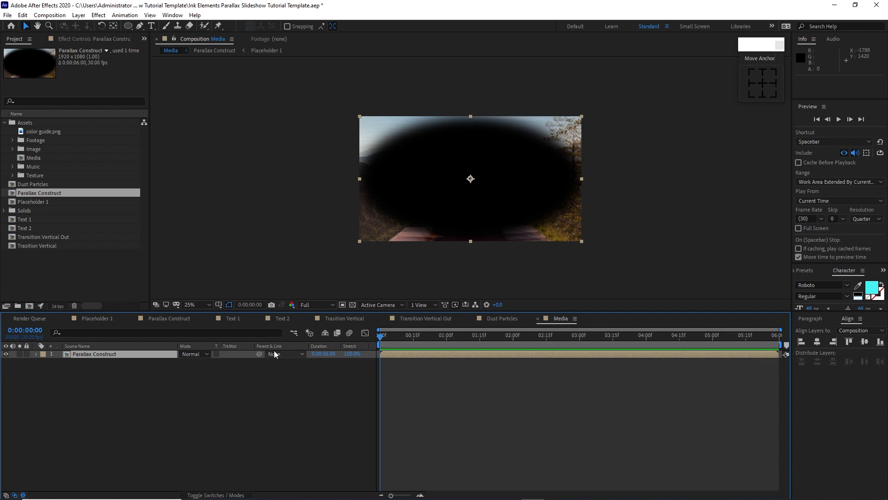
# - Make the bottommost Placeholder 1 layer in Parallax Construct visible and enable collapse transformations on the Parallax Construct layer in Media
pyautogui.click(180, 318)
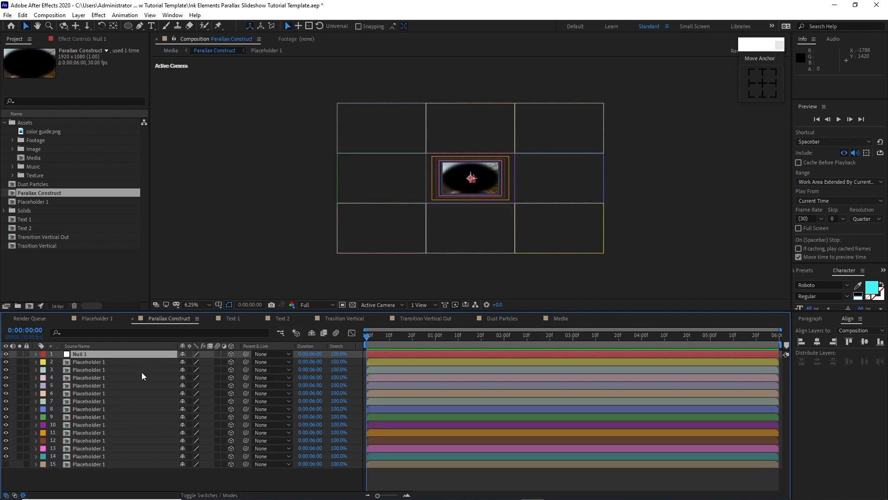
pyautogui.click(6, 464)
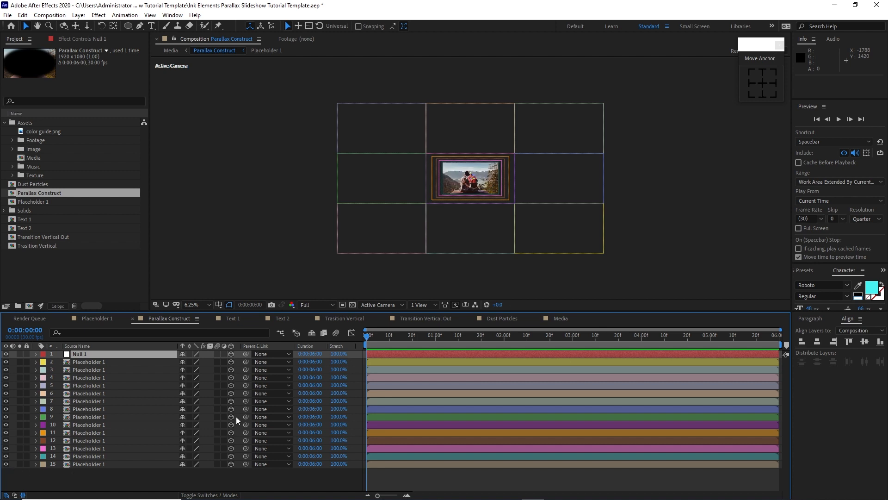
pyautogui.click(552, 320)
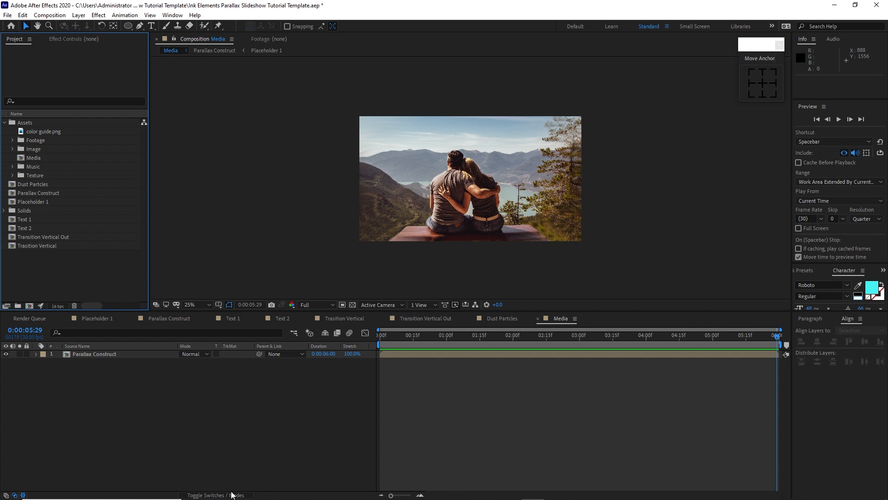
pyautogui.click(231, 496)
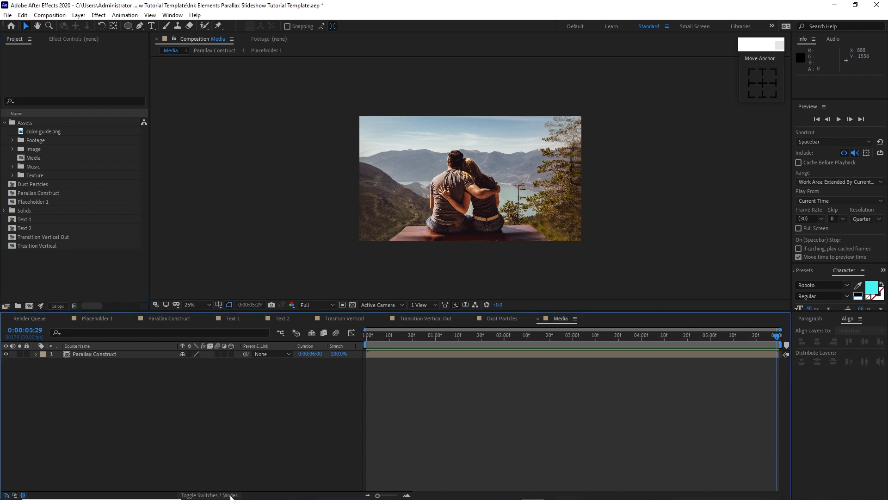
pyautogui.click(189, 354)
# - Add a null object to the Media composition and make it a 3D layer
pyautogui.click(80, 16)
pyautogui.moveTo(139, 25)
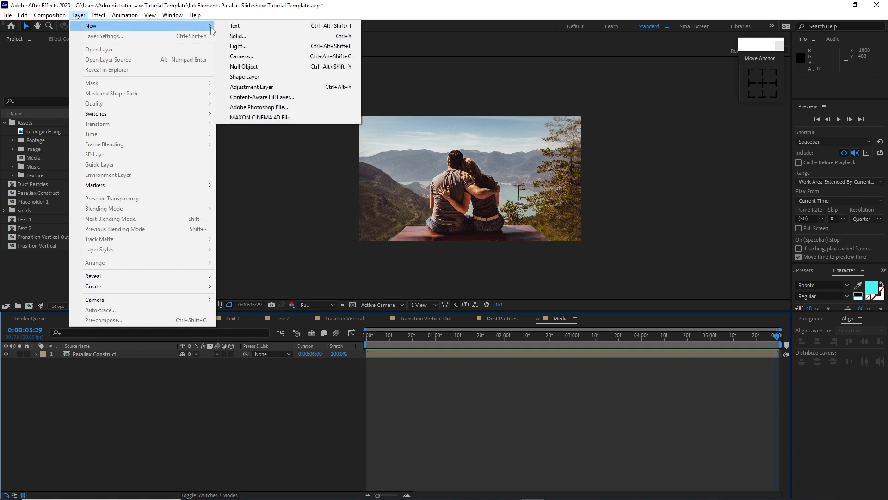
pyautogui.click(248, 67)
pyautogui.click(230, 354)
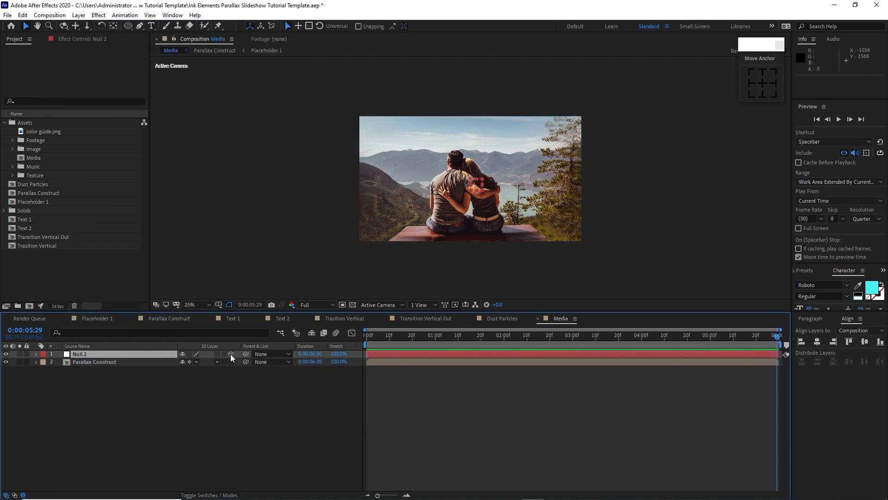
# - Rename the Null 2 solid in the project's Solids folder as Z Scale
pyautogui.click(4, 210)
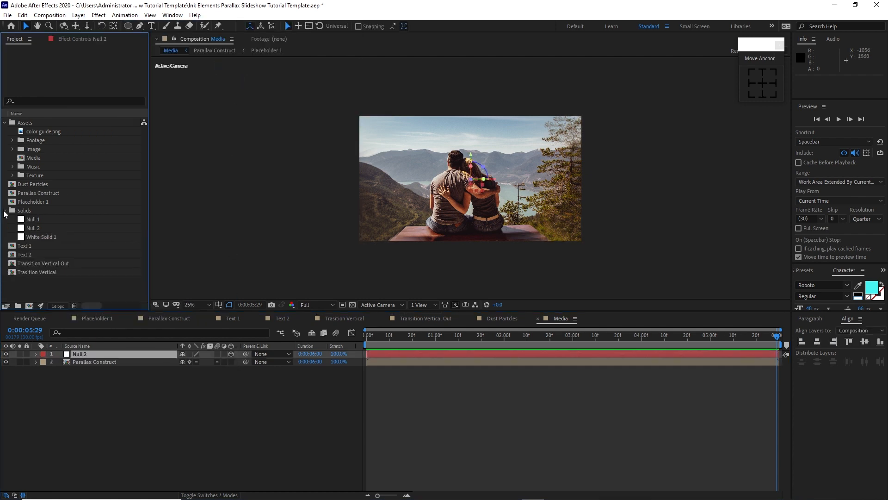
pyautogui.click(31, 227)
pyautogui.rightClick(32, 226)
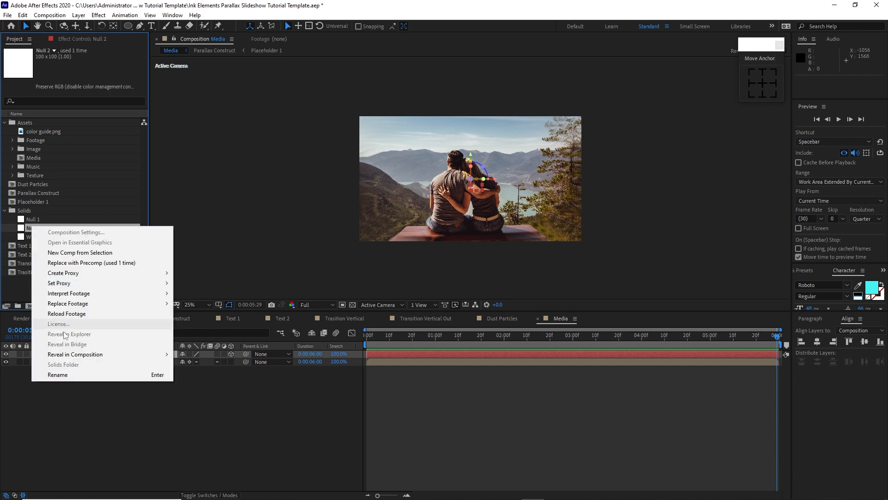
pyautogui.click(67, 375)
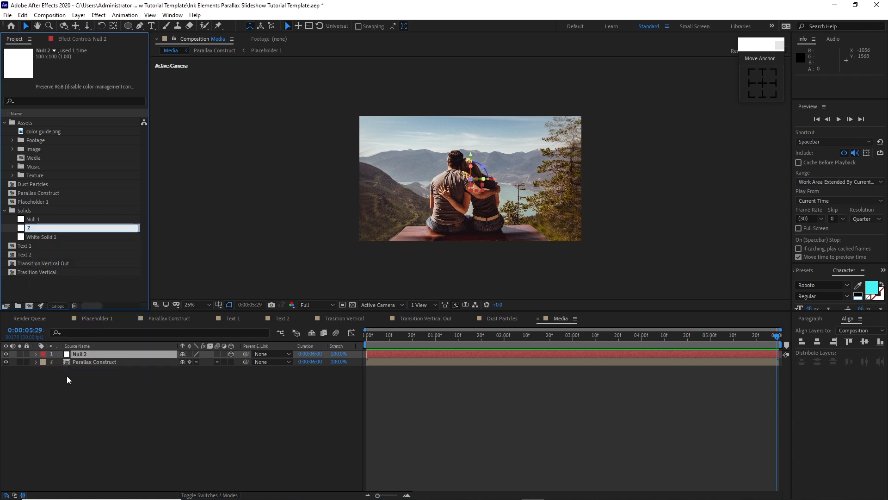
pyautogui.write('Z Scale')
pyautogui.press('Return')
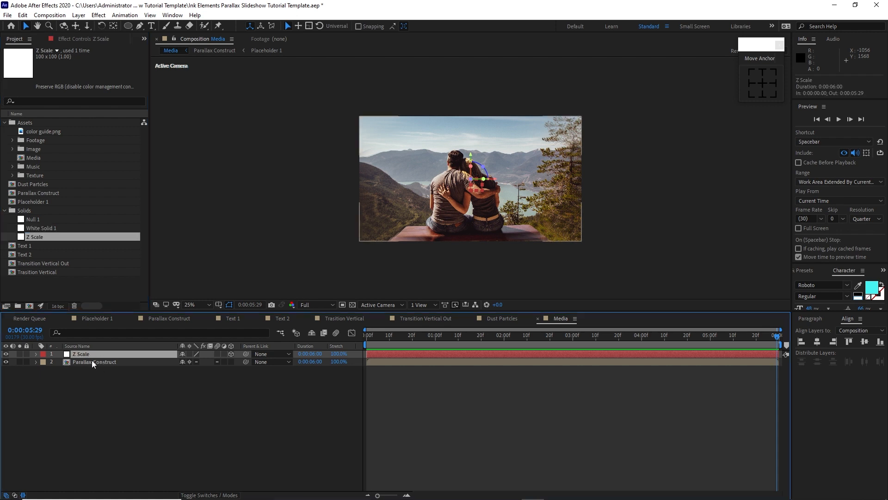
# - Add a Scale keyframe of 98% to the Z Scale null at the start of the Media composition
pyautogui.press('s')
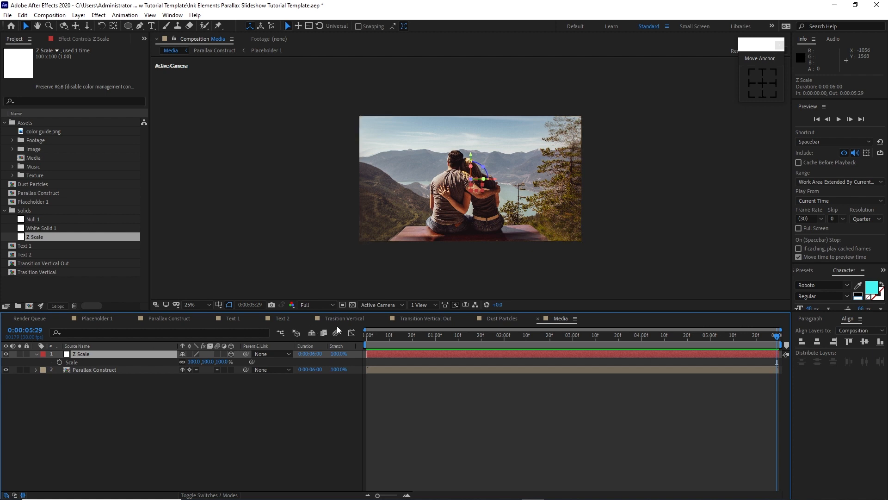
pyautogui.moveTo(371, 335); pyautogui.dragTo(363, 335)
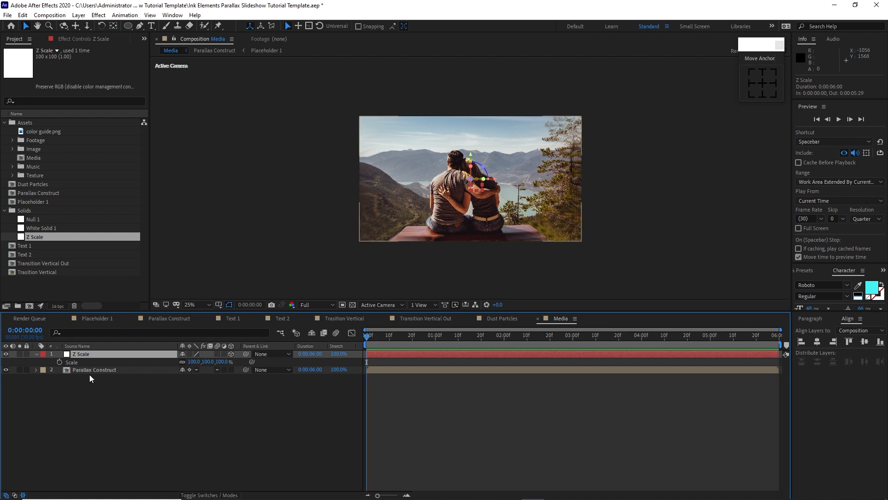
pyautogui.click(60, 362)
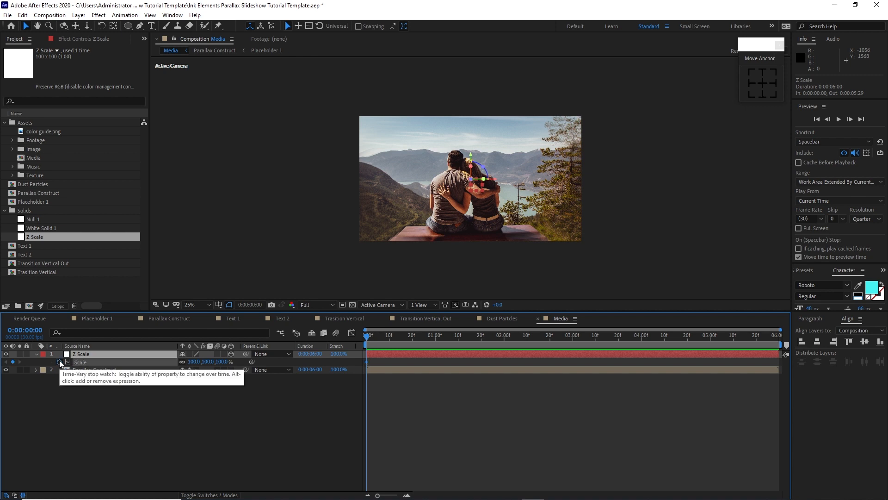
pyautogui.click(193, 362)
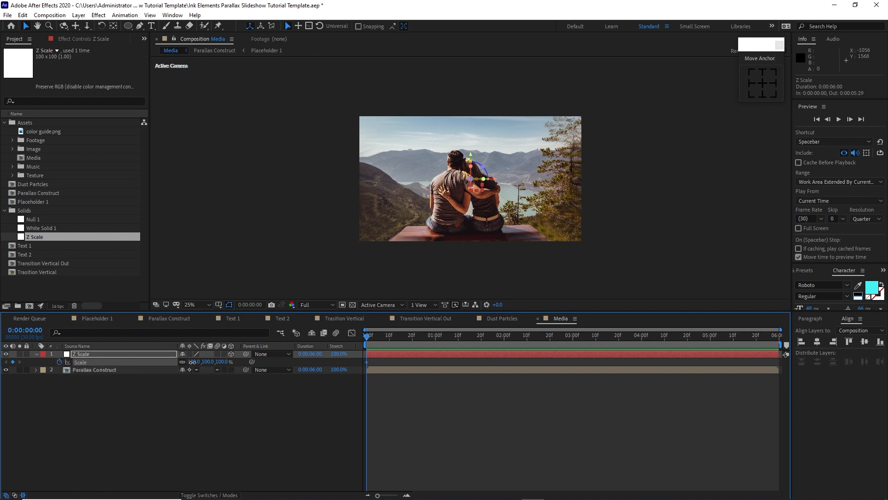
pyautogui.write('98')
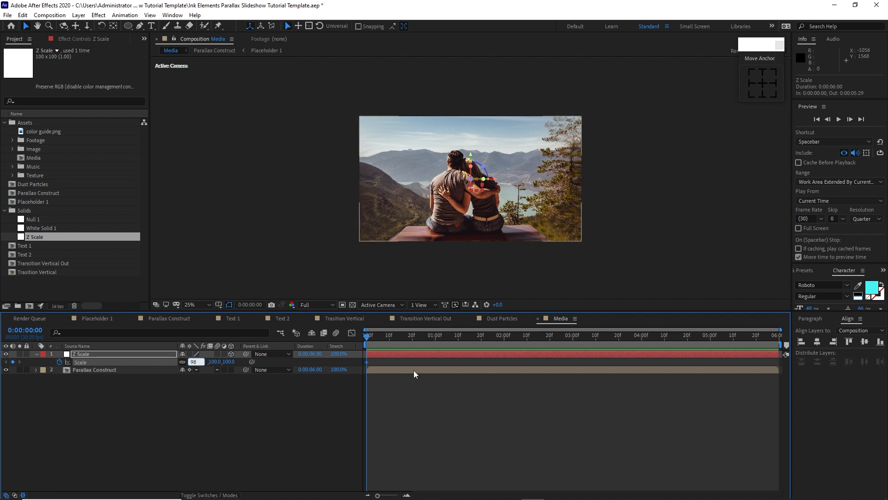
# - Keyframe the Z Scale null's Scale at 100% at 0:00:05:29 and parent the Parallax Construct layer to it
pyautogui.click(781, 338)
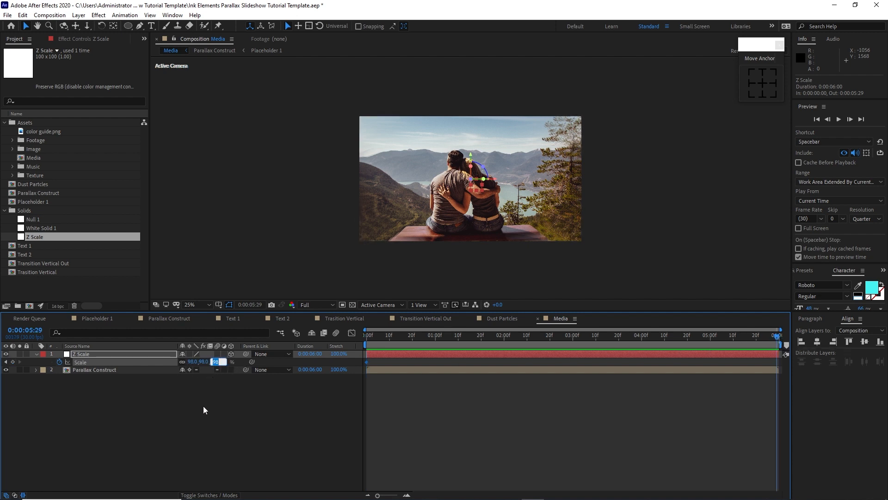
pyautogui.click(215, 362)
pyautogui.write('100')
pyautogui.click(204, 407)
pyautogui.moveTo(244, 373); pyautogui.dragTo(137, 357)
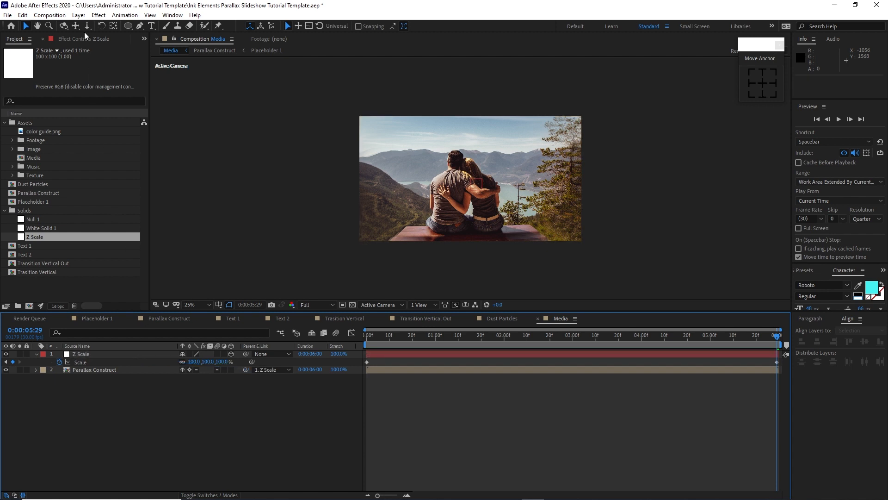
# - Add an adjustment layer to the Media composition and apply the Stylize Glow effect to it
pyautogui.click(79, 16)
pyautogui.moveTo(90, 27)
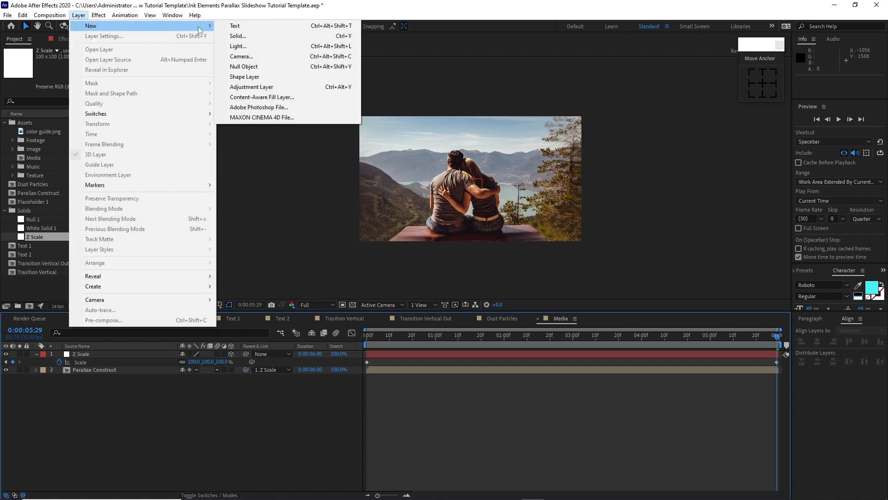
pyautogui.click(252, 89)
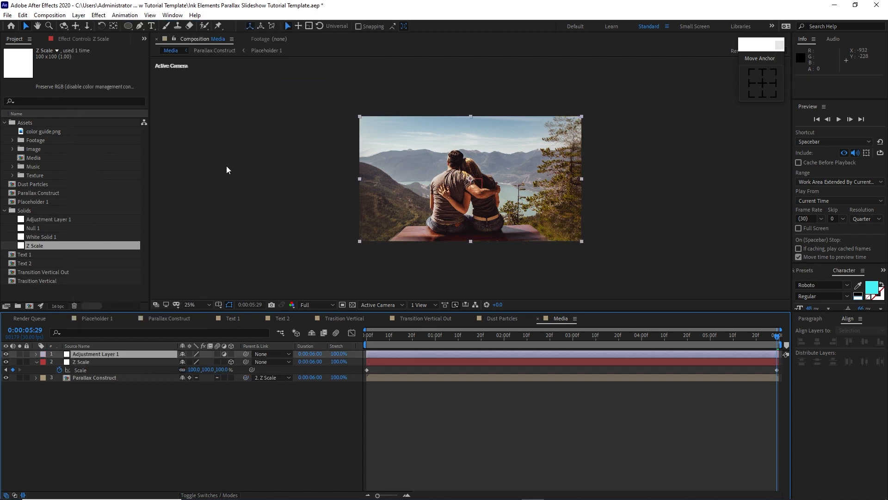
pyautogui.click(102, 18)
pyautogui.moveTo(157, 253)
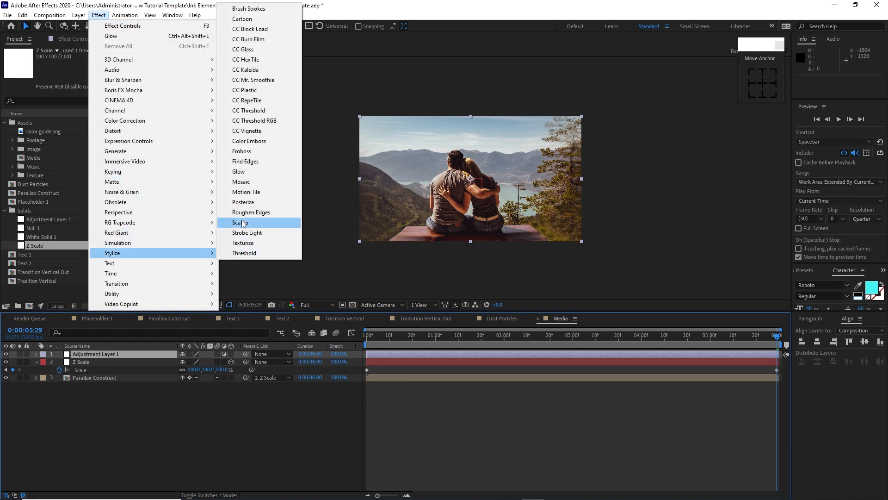
pyautogui.click(254, 175)
# - Set the adjustment layer's Glow Threshold to 39.6%, Glow Radius to 50 and Glow Intensity to 0.2
pyautogui.click(86, 74)
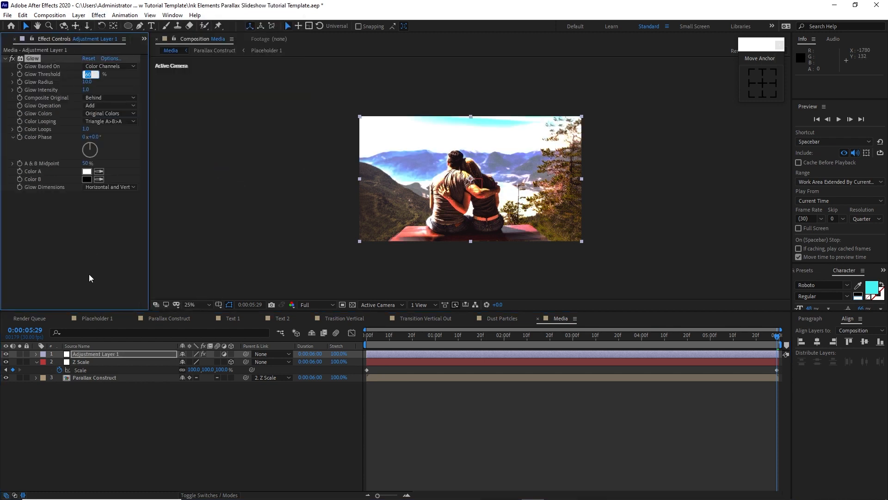
pyautogui.write('39.6')
pyautogui.click(87, 81)
pyautogui.write('50')
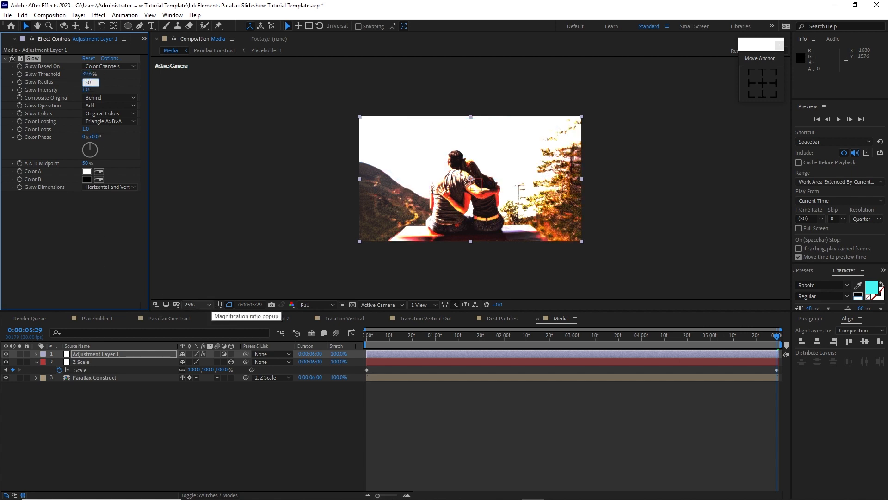
pyautogui.click(87, 90)
pyautogui.press('BackSpace')
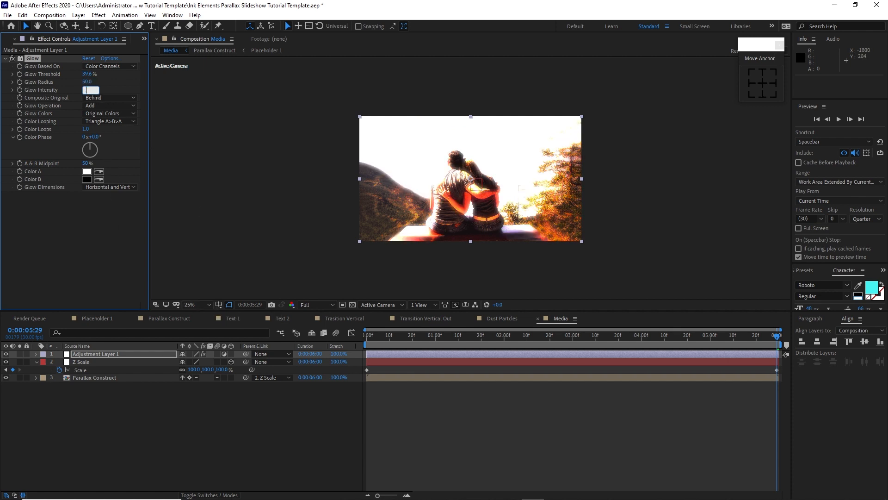
pyautogui.write('2')
pyautogui.click(115, 218)
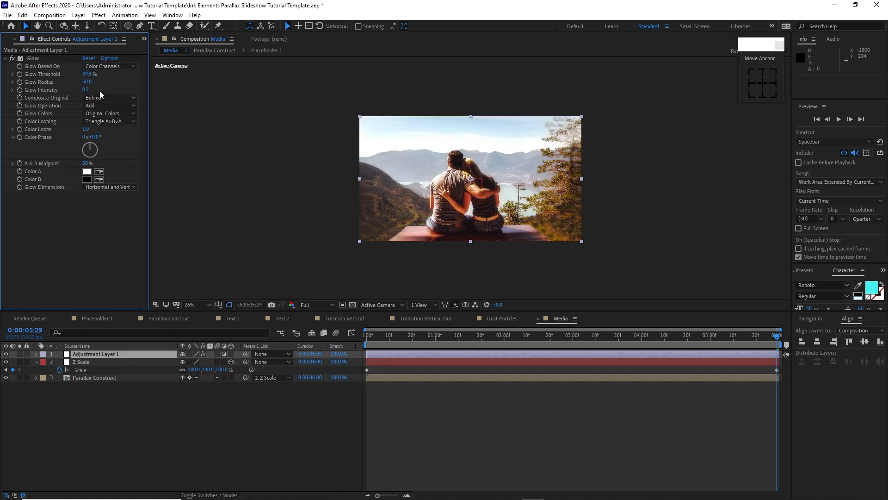
# - Add a two-node camera to the Media composition, keeping the offered camera settings
pyautogui.click(78, 15)
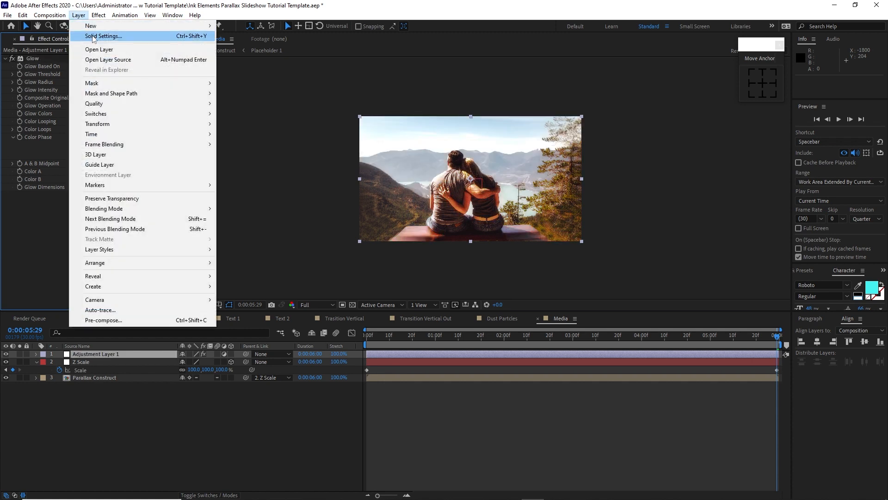
pyautogui.moveTo(163, 28)
pyautogui.click(241, 56)
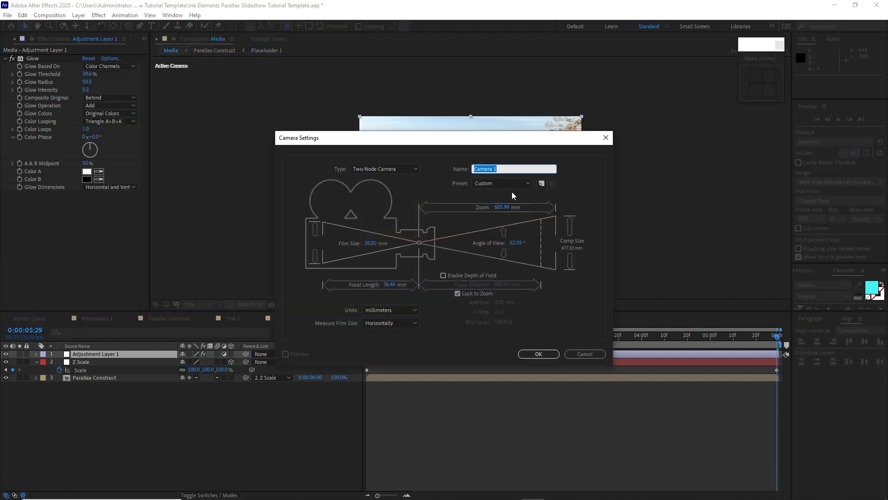
pyautogui.click(537, 353)
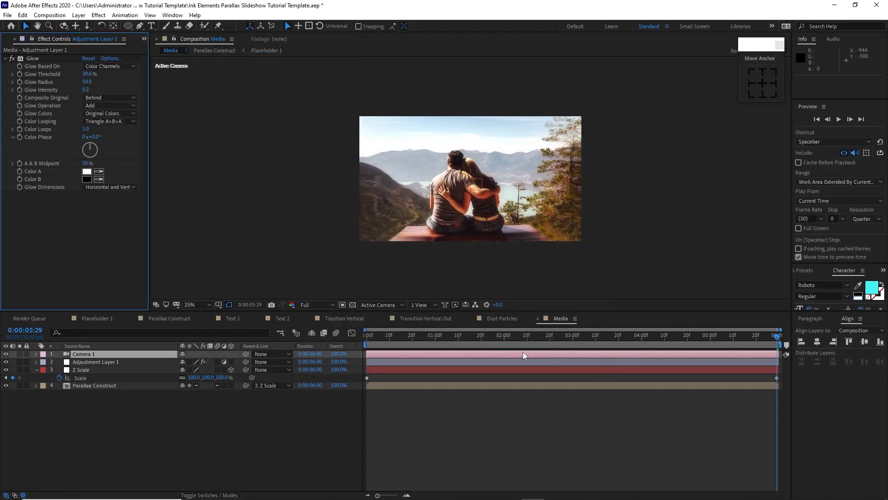
pyautogui.click(314, 390)
# - Add another null object to the Media composition and rename its source in the Solids folder as Rotation
pyautogui.click(78, 15)
pyautogui.moveTo(104, 29)
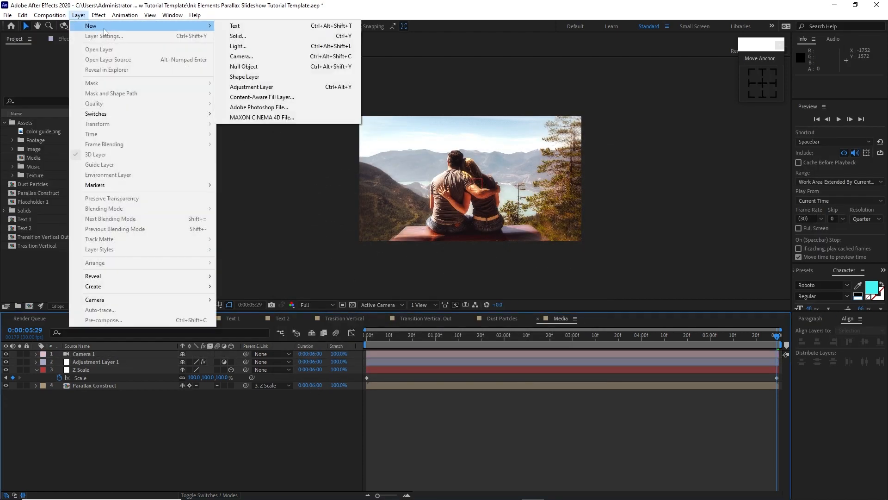
pyautogui.click(244, 67)
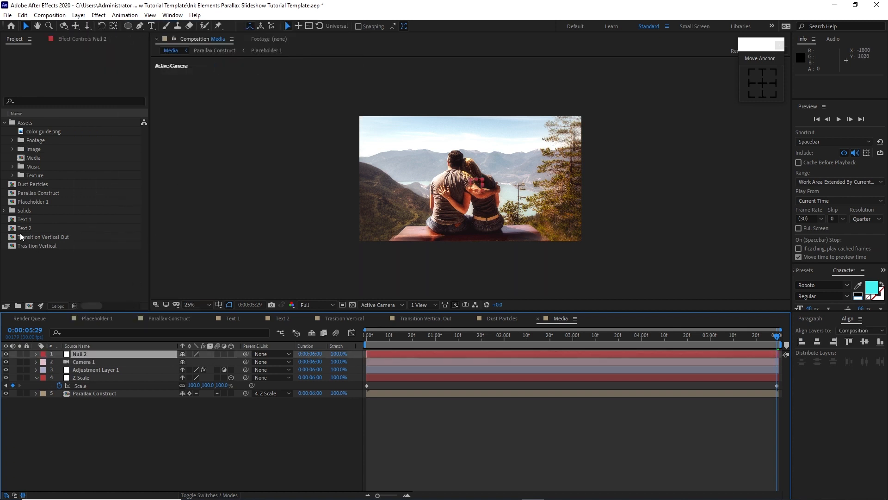
pyautogui.click(4, 210)
pyautogui.click(30, 236)
pyautogui.rightClick(30, 235)
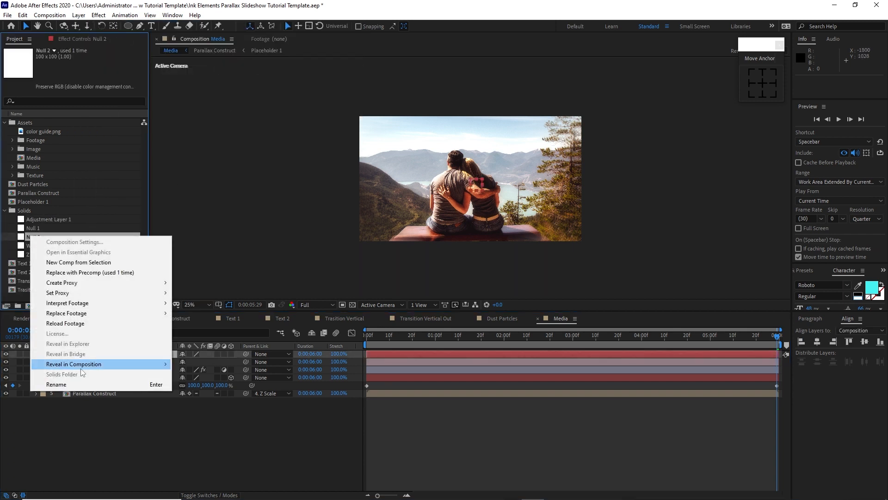
pyautogui.click(80, 384)
pyautogui.write('R')
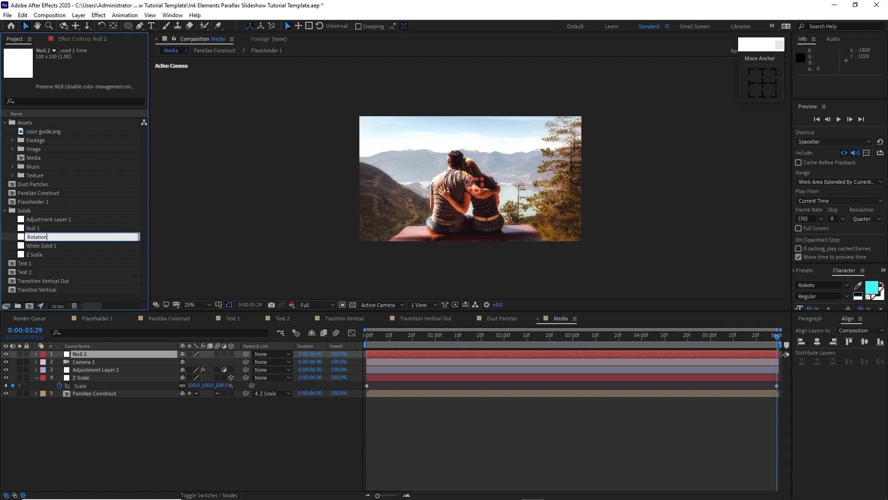
pyautogui.write('otation')
pyautogui.press('Return')
pyautogui.click(4, 211)
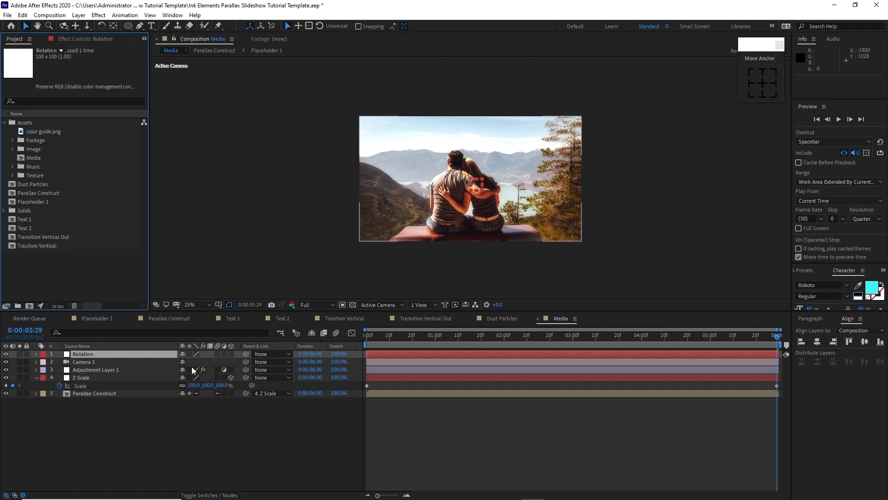
# - Make the Rotation null a 3D layer and parent Camera 1 to it
pyautogui.click(232, 353)
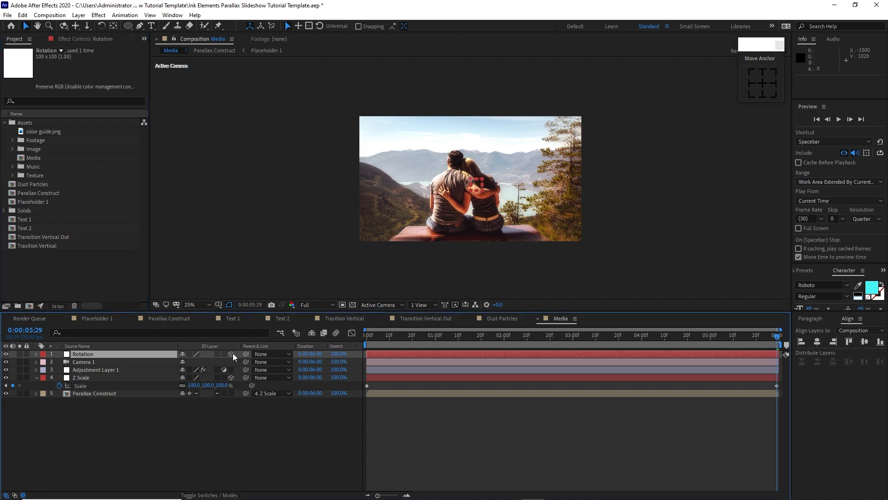
pyautogui.moveTo(245, 362); pyautogui.dragTo(150, 355)
# - Add a Y Rotation keyframe of -15° to the Rotation null at the start of the composition
pyautogui.press('r')
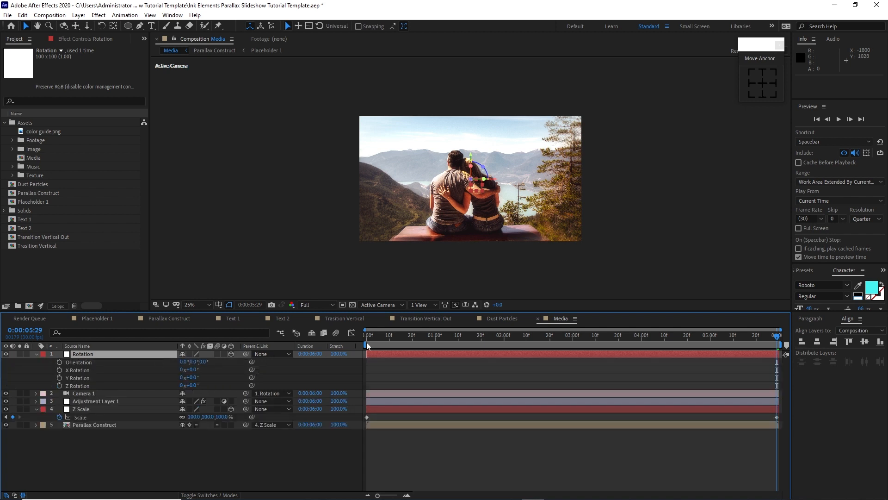
pyautogui.moveTo(370, 339); pyautogui.dragTo(360, 340)
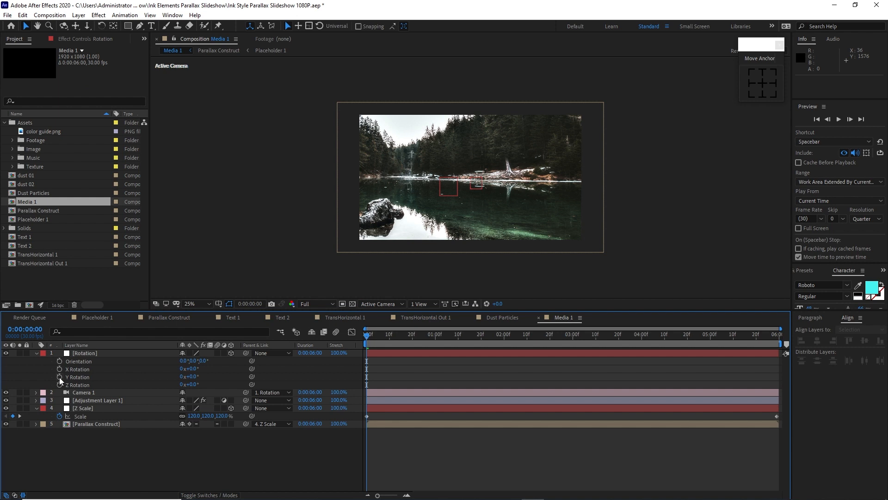
pyautogui.click(60, 376)
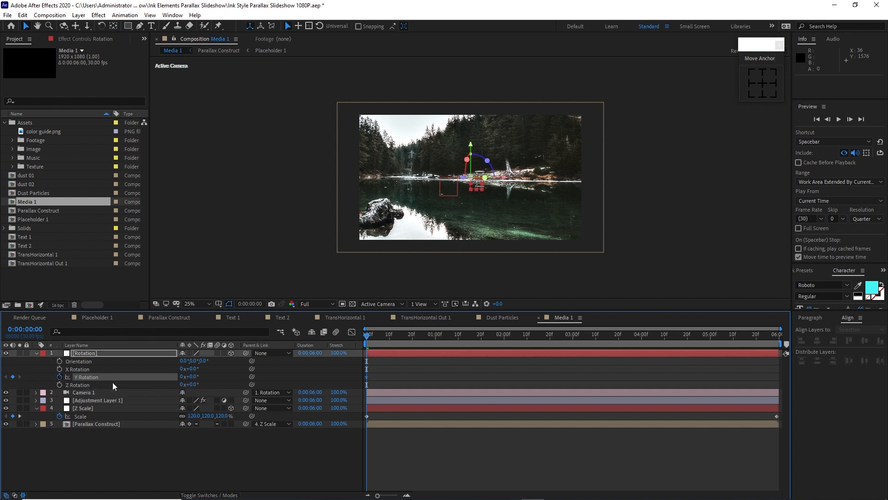
pyautogui.click(191, 377)
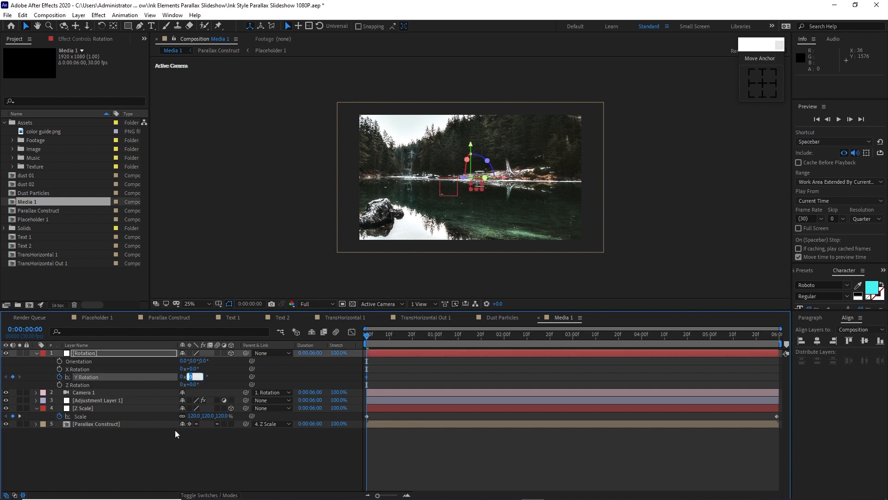
pyautogui.write('-15')
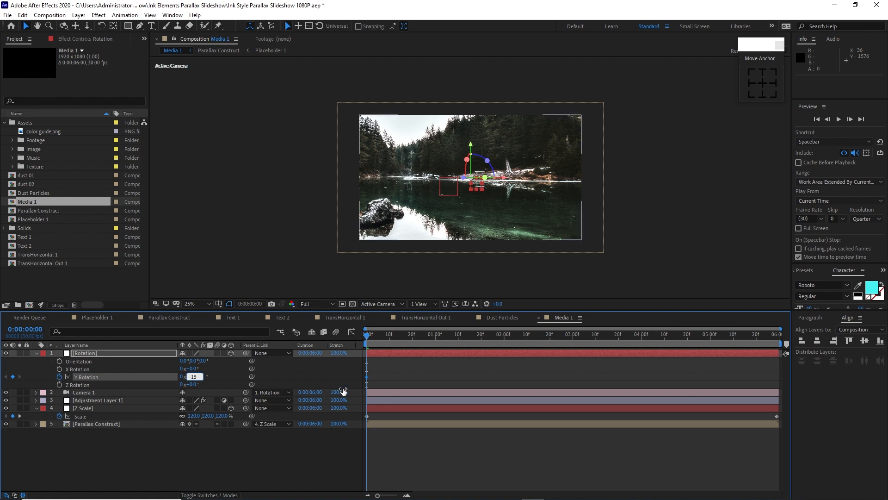
# - Keyframe the Rotation null's Y Rotation at 15° at 0:00:05:29
pyautogui.moveTo(366, 339); pyautogui.dragTo(788, 326)
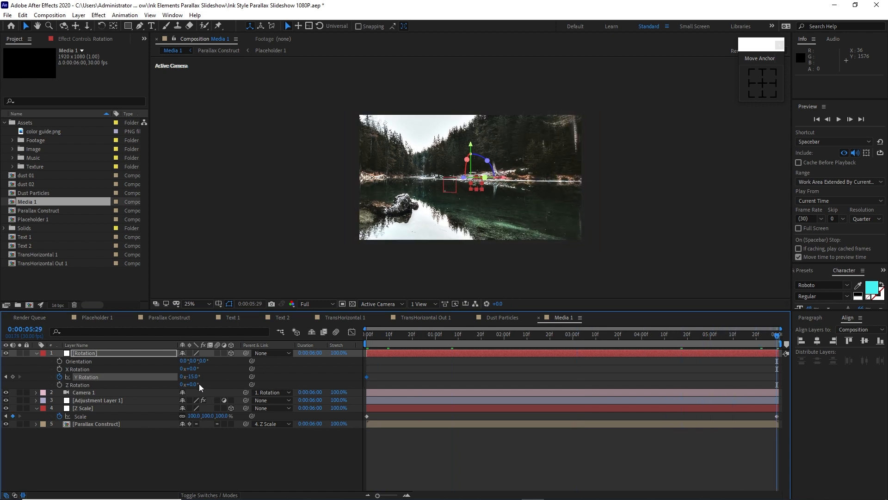
pyautogui.moveTo(194, 376); pyautogui.dragTo(193, 380)
pyautogui.click(192, 377)
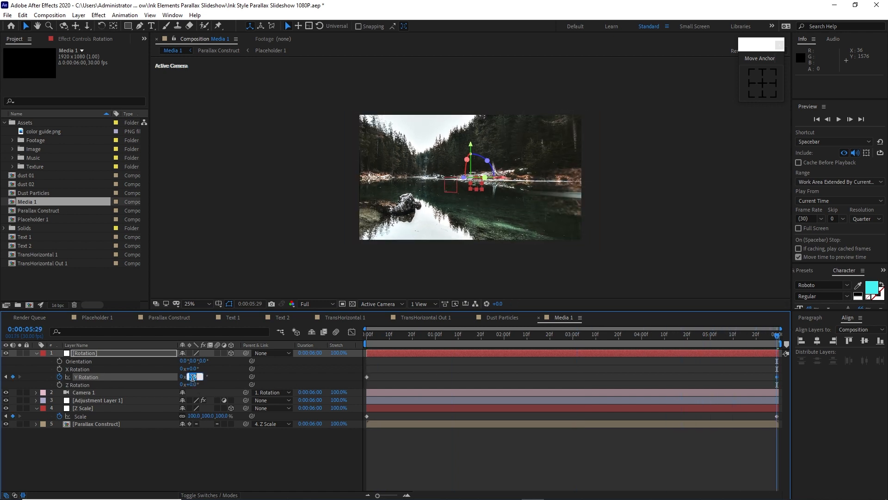
pyautogui.write('15')
pyautogui.click(200, 450)
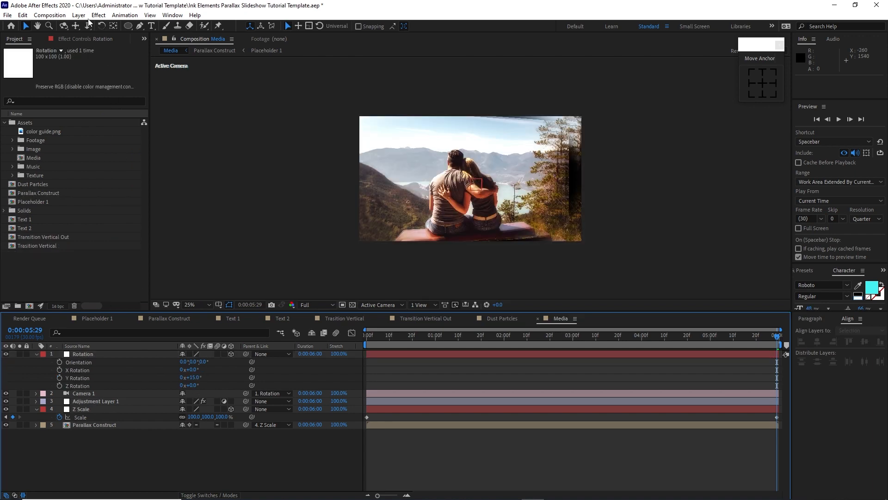
# - Add another null object to the Media composition and rename its source in the Solids folder as In Out
pyautogui.click(81, 15)
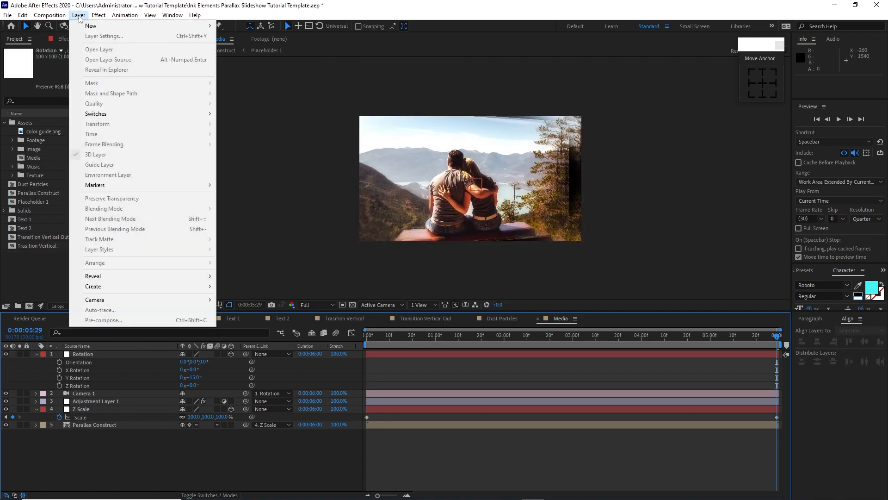
pyautogui.moveTo(87, 27)
pyautogui.click(242, 67)
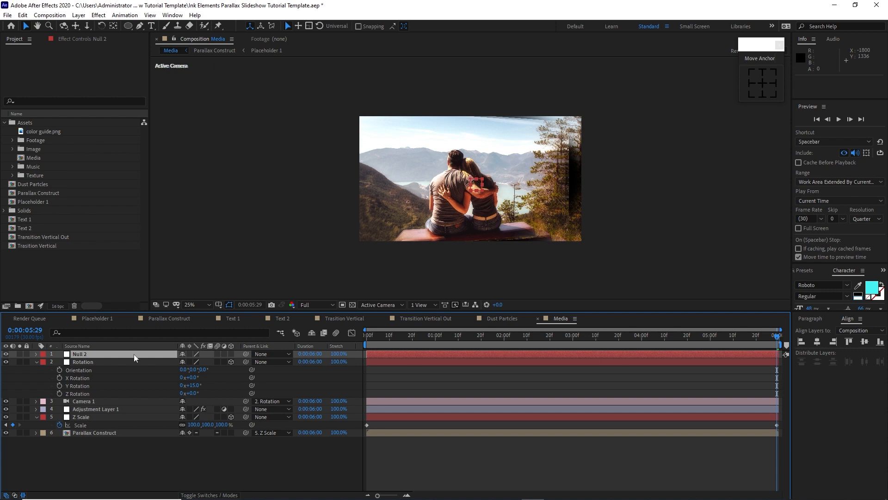
pyautogui.press('Home')
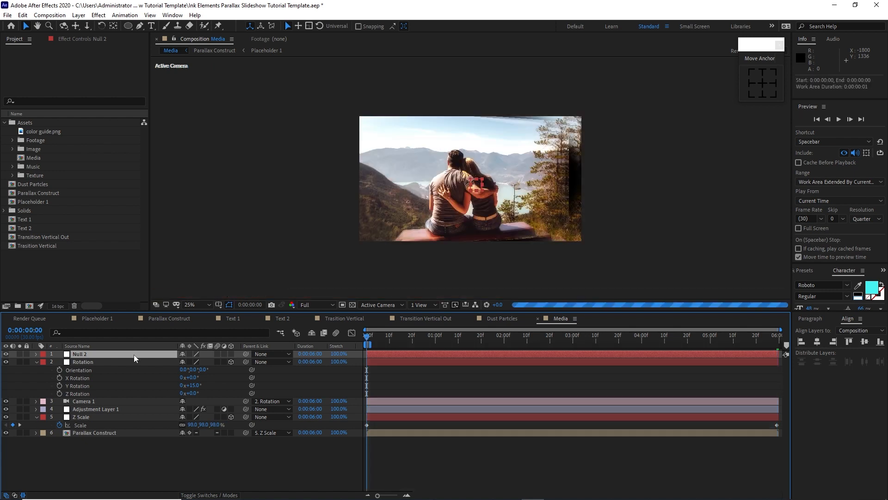
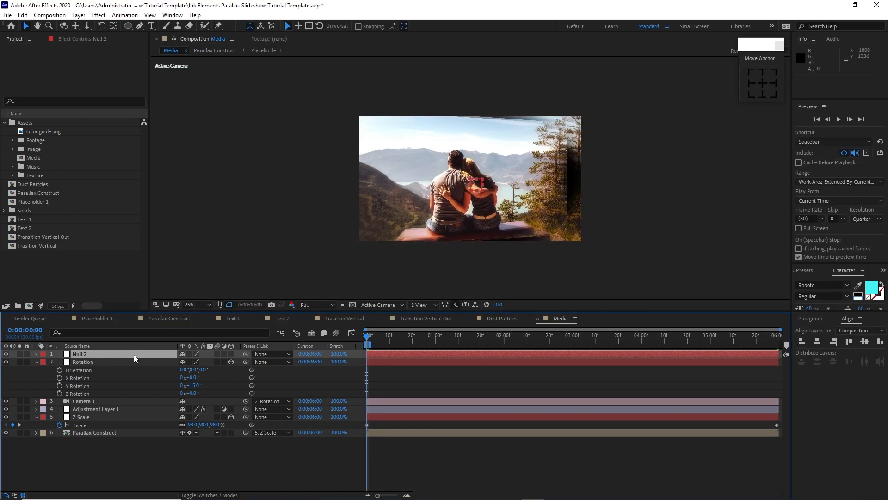
pyautogui.click(4, 211)
pyautogui.click(37, 237)
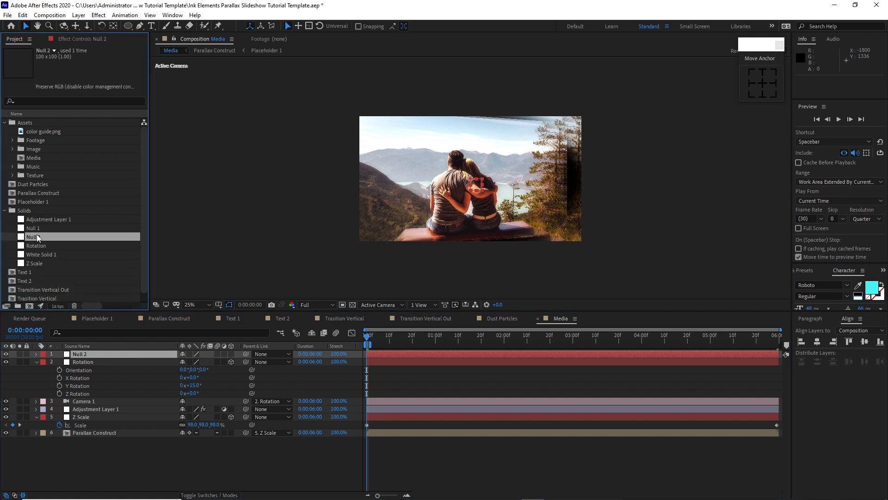
pyautogui.rightClick(37, 236)
pyautogui.click(88, 384)
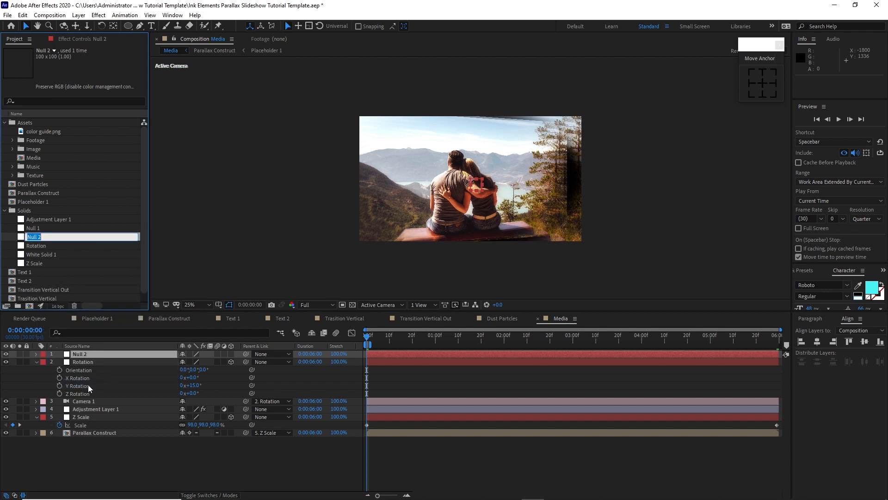
pyautogui.press('BackSpace')
pyautogui.write('In Out')
pyautogui.press('Return')
pyautogui.click(3, 211)
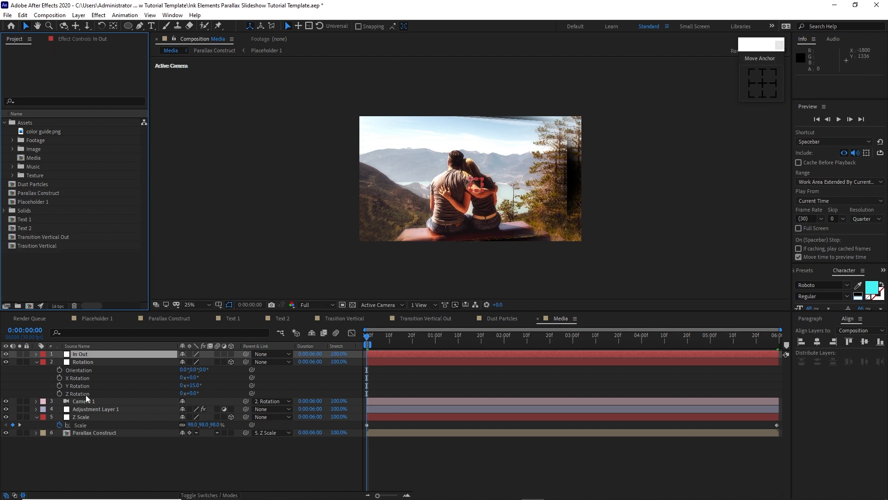
# - Make the In Out null a 3D layer and keyframe its X position at 563 and scale at 138% at the composition start
pyautogui.click(231, 353)
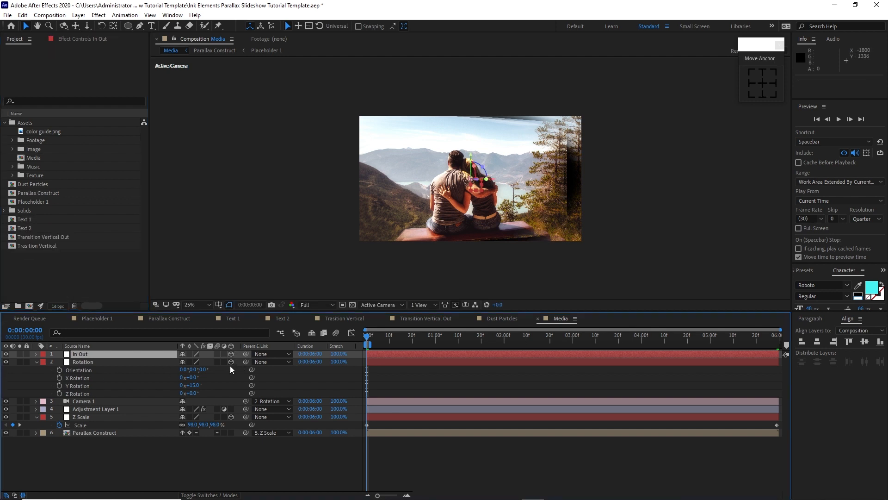
pyautogui.click(36, 362)
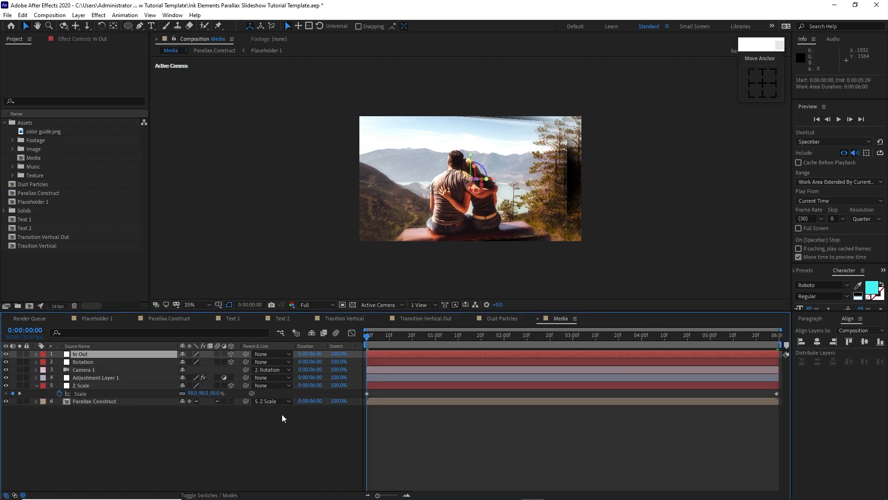
pyautogui.press('p')
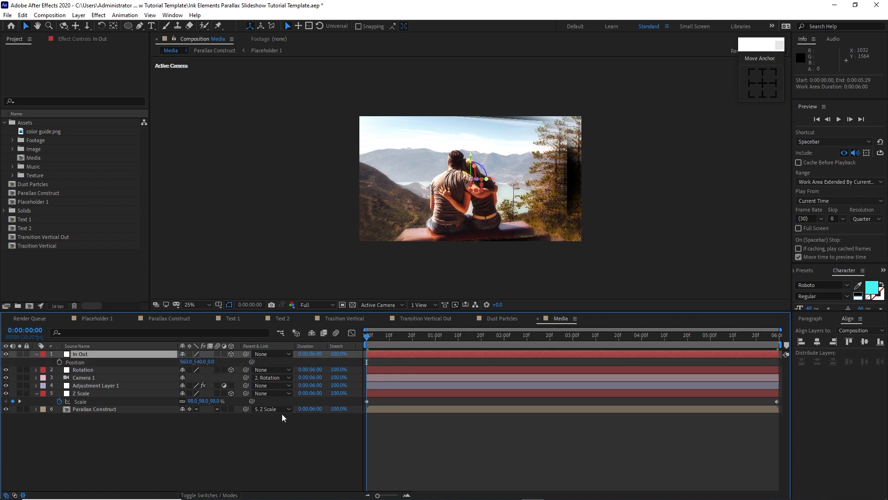
pyautogui.hotkey('shift', 's')
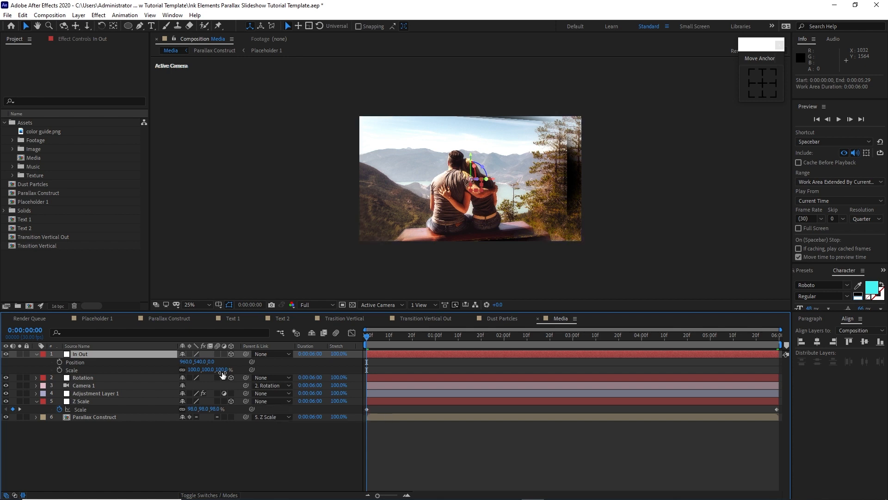
pyautogui.click(187, 363)
pyautogui.write('563')
pyautogui.click(192, 370)
pyautogui.write('13')
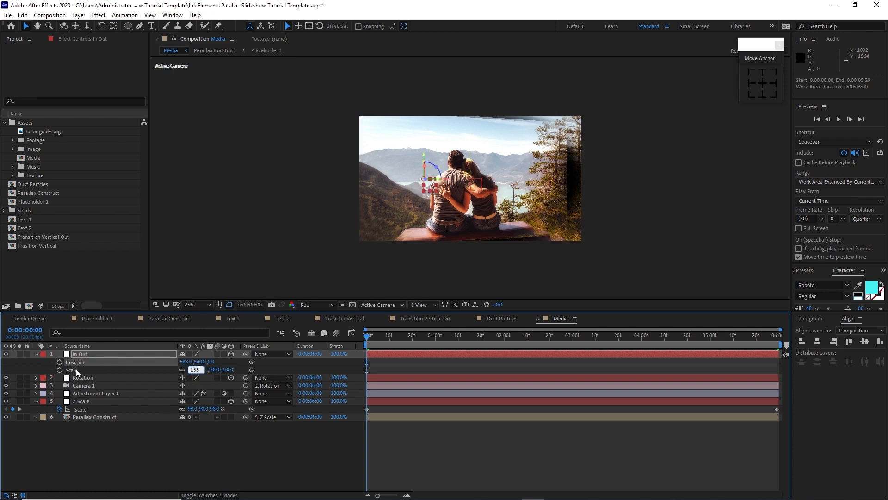
pyautogui.write('8')
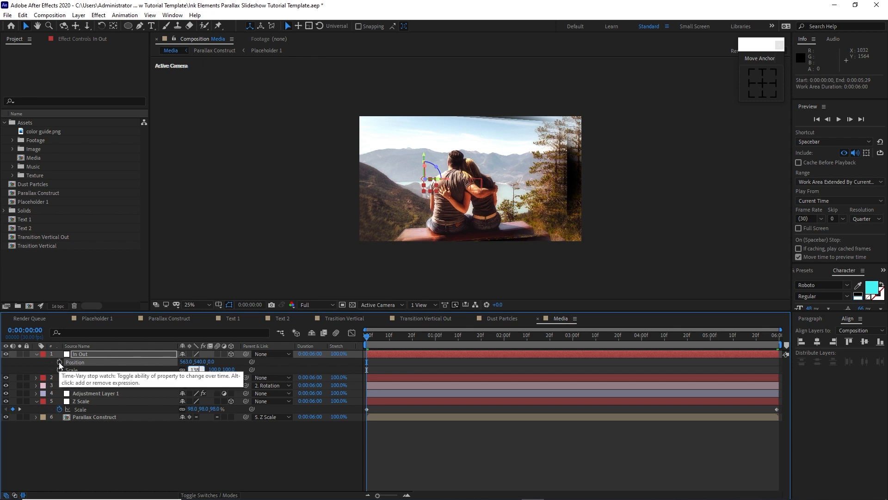
pyautogui.click(59, 362)
pyautogui.click(59, 370)
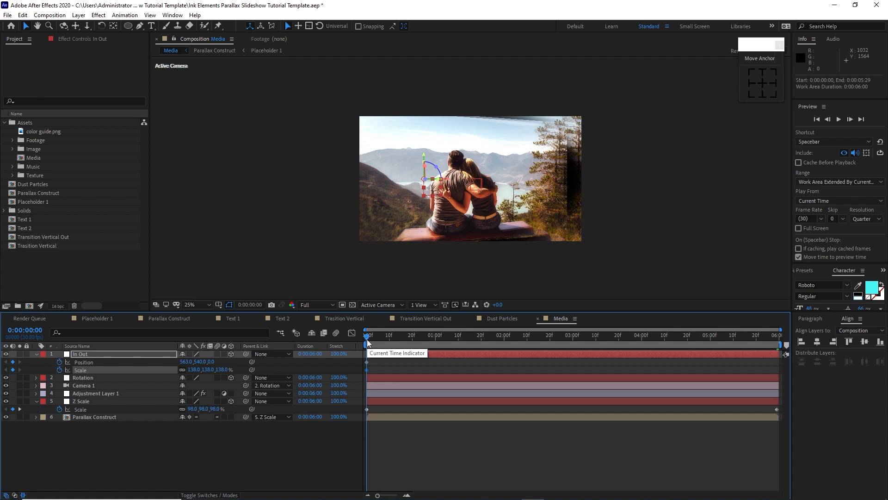
# - Keyframe the In Out null's scale at 100% and X position at 647 at 0:00:05:29
pyautogui.moveTo(367, 340); pyautogui.dragTo(785, 343)
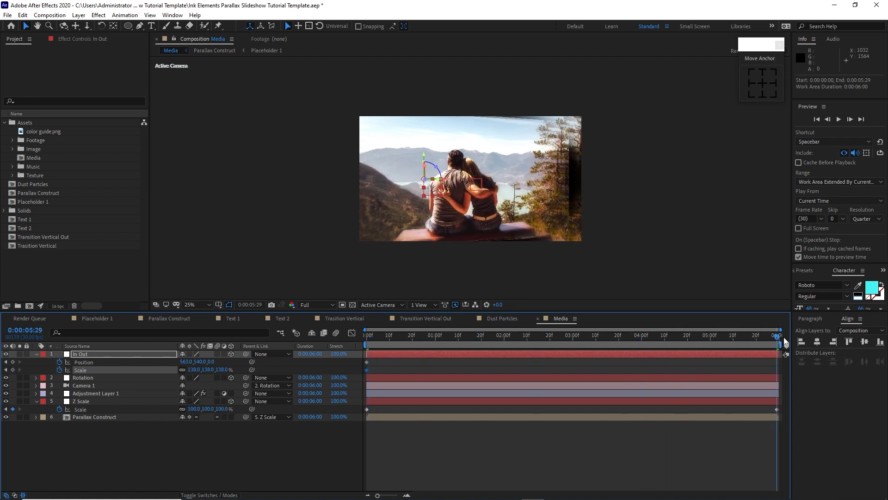
pyautogui.hotkey('ctrl', 'z')
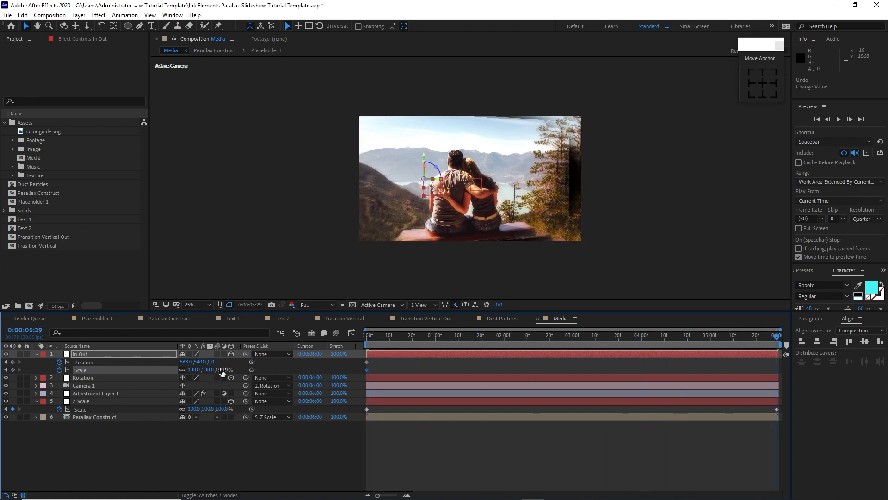
pyautogui.click(221, 370)
pyautogui.write('100')
pyautogui.press('Tab')
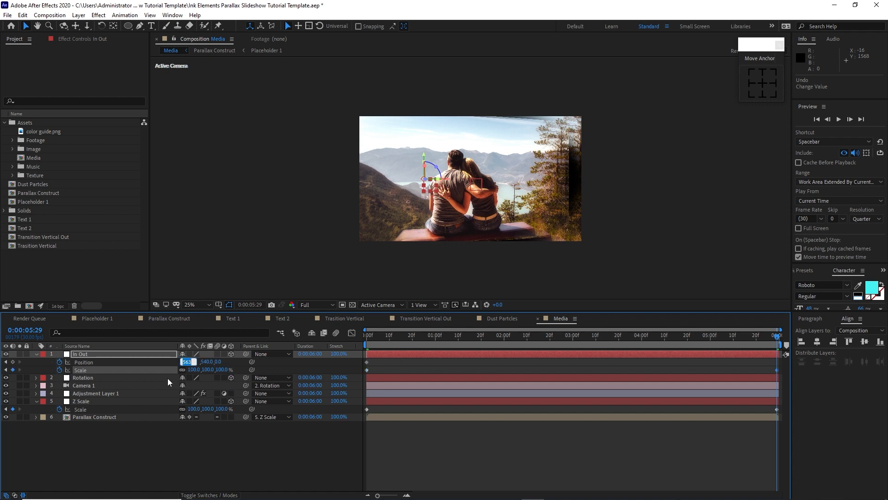
pyautogui.write('647')
pyautogui.click(212, 437)
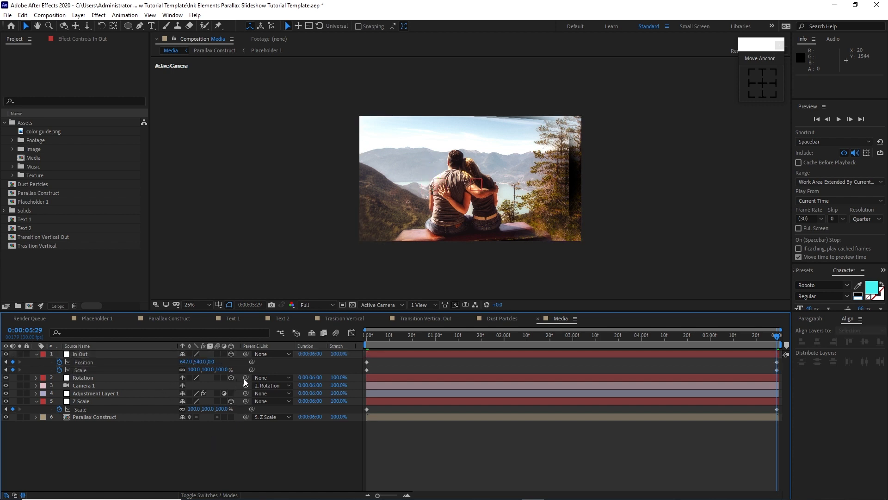
# - Parent the Rotation null to the In Out null and collapse In Out's properties
pyautogui.moveTo(245, 377); pyautogui.dragTo(139, 356)
pyautogui.click(37, 354)
# - Add another null object above the In Out layer and make it a 3D layer
pyautogui.click(85, 355)
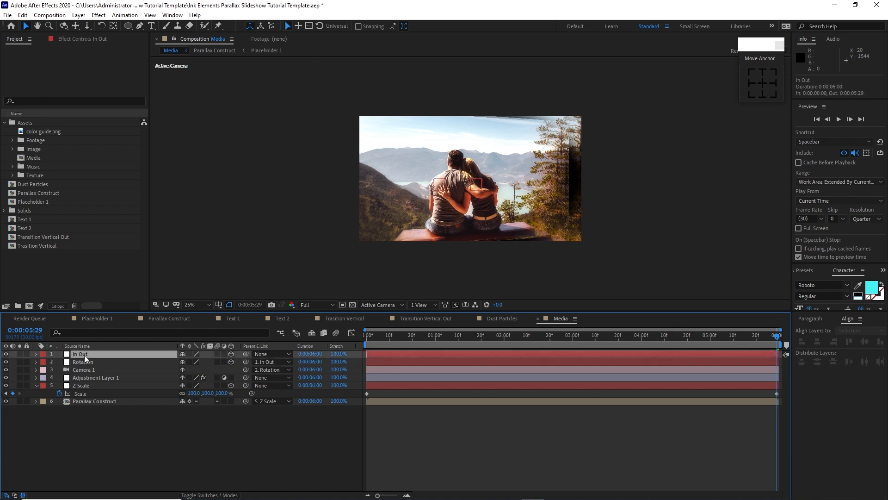
pyautogui.click(78, 15)
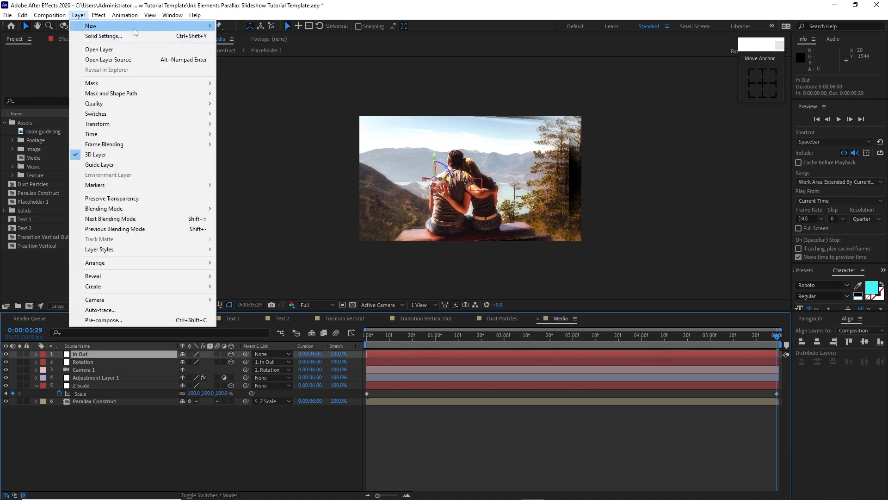
pyautogui.moveTo(153, 26)
pyautogui.click(241, 67)
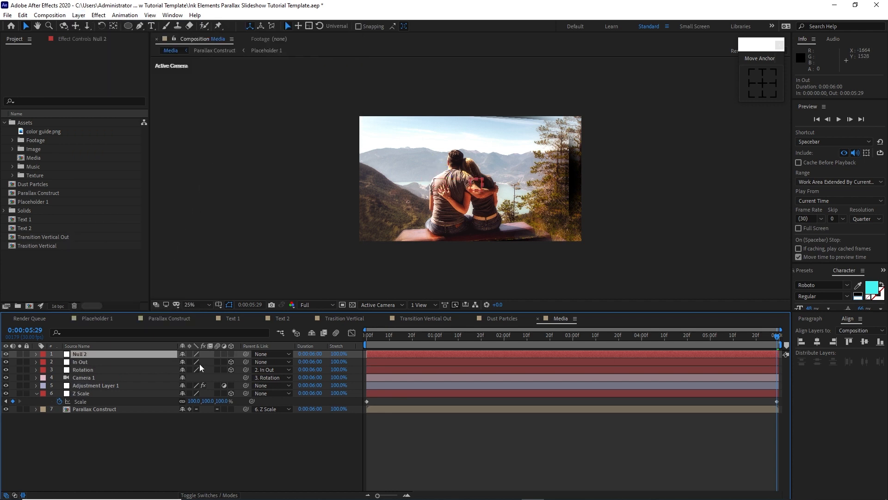
pyautogui.click(231, 354)
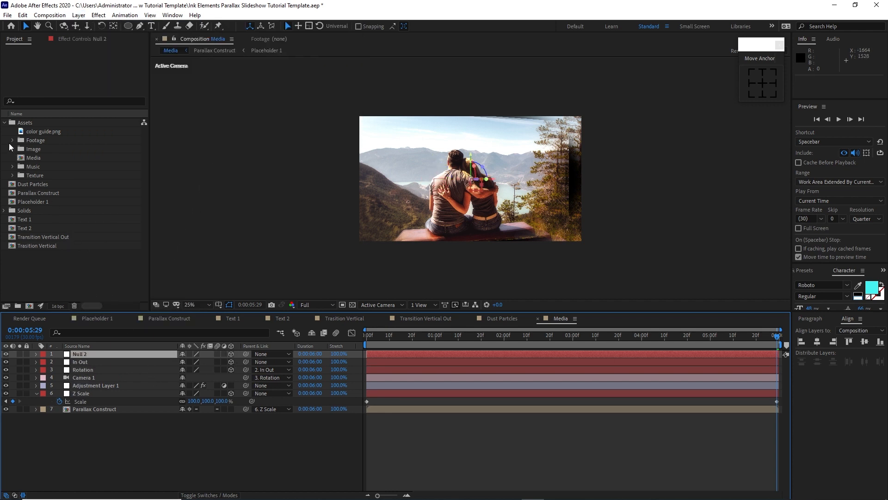
# - Add Dust 1.png from the Texture folder above all Media layers and pre-compose it as Dust 1, moving all attributes
pyautogui.click(12, 176)
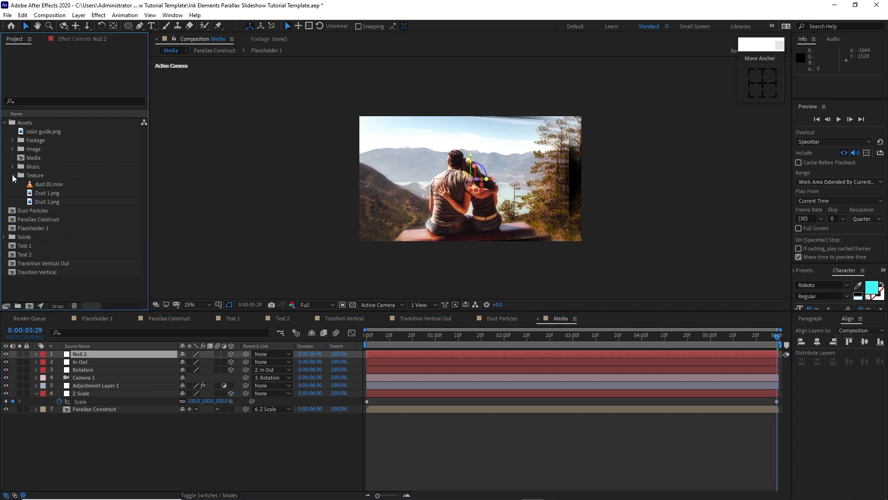
pyautogui.click(51, 194)
pyautogui.moveTo(52, 195); pyautogui.dragTo(79, 355)
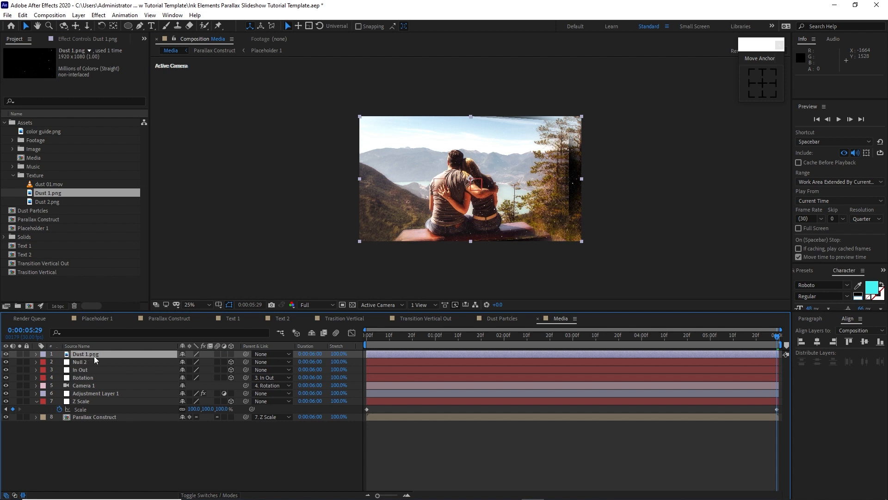
pyautogui.rightClick(110, 355)
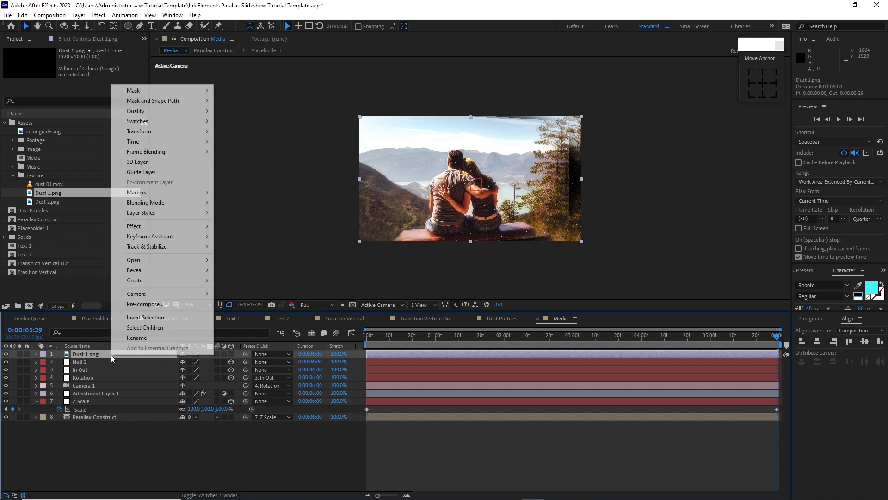
pyautogui.click(139, 301)
pyautogui.moveTo(430, 196); pyautogui.dragTo(443, 216)
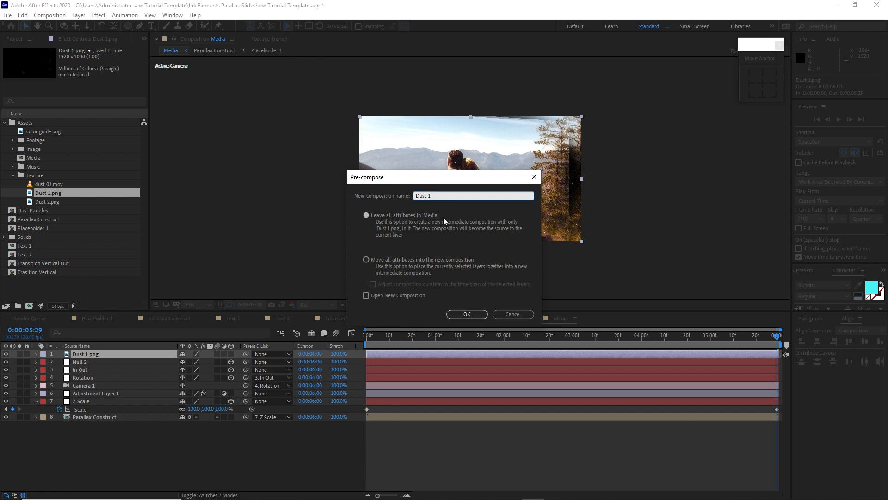
pyautogui.click(367, 262)
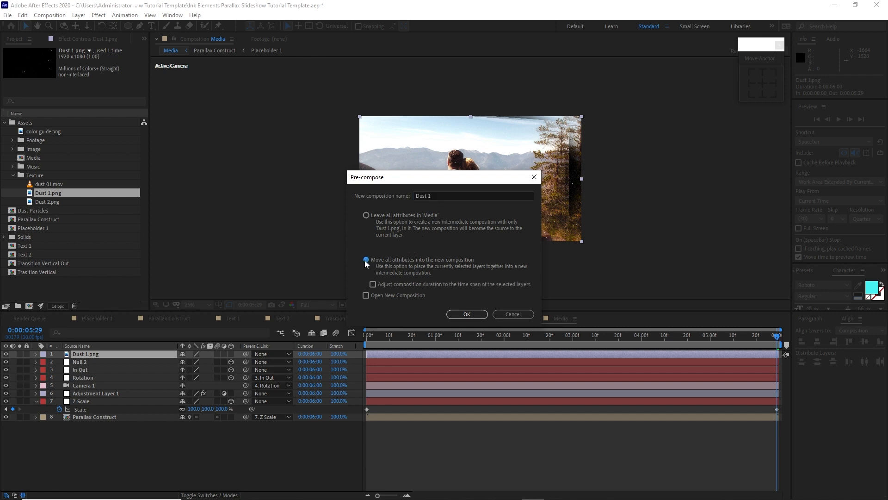
pyautogui.click(464, 315)
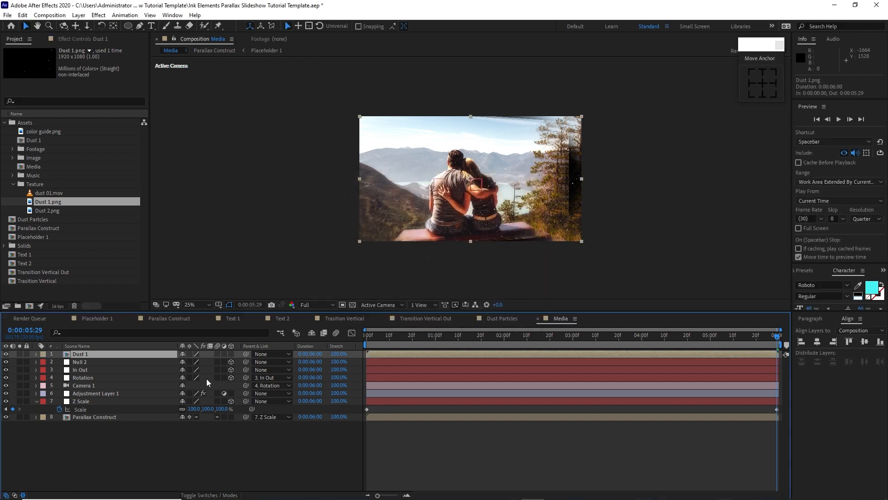
# - Make the Dust 1 layer 3D and set its Z position to -1500
pyautogui.click(231, 354)
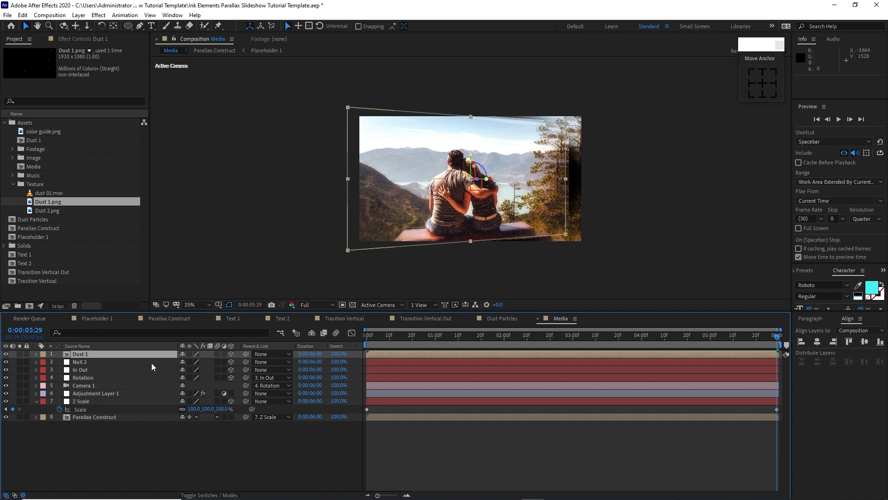
pyautogui.press('p')
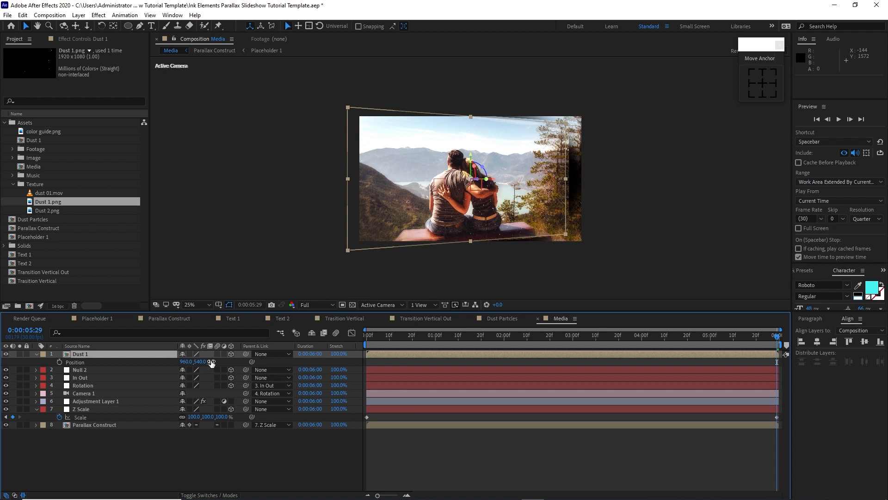
pyautogui.click(211, 362)
pyautogui.write('-150')
# - Add Dust 2.png above the Dust 1 layer and pre-compose it as Dust 2, moving all attributes
pyautogui.moveTo(51, 211); pyautogui.dragTo(77, 354)
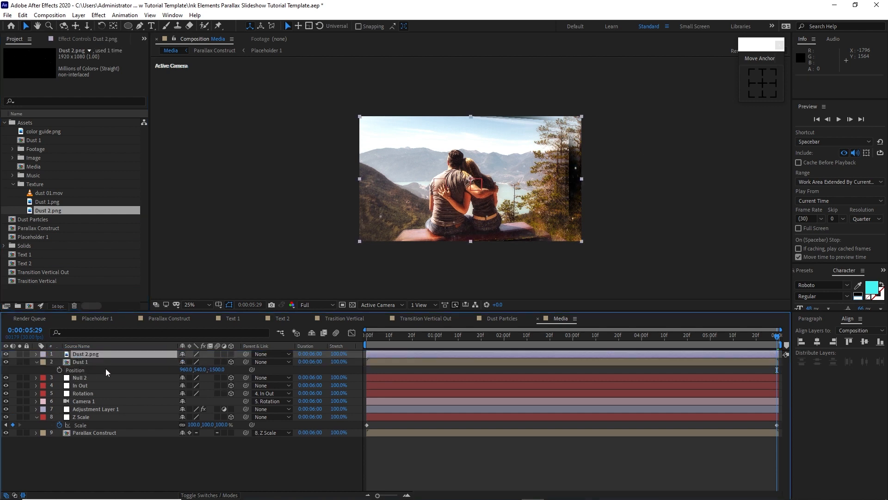
pyautogui.rightClick(86, 354)
pyautogui.click(119, 303)
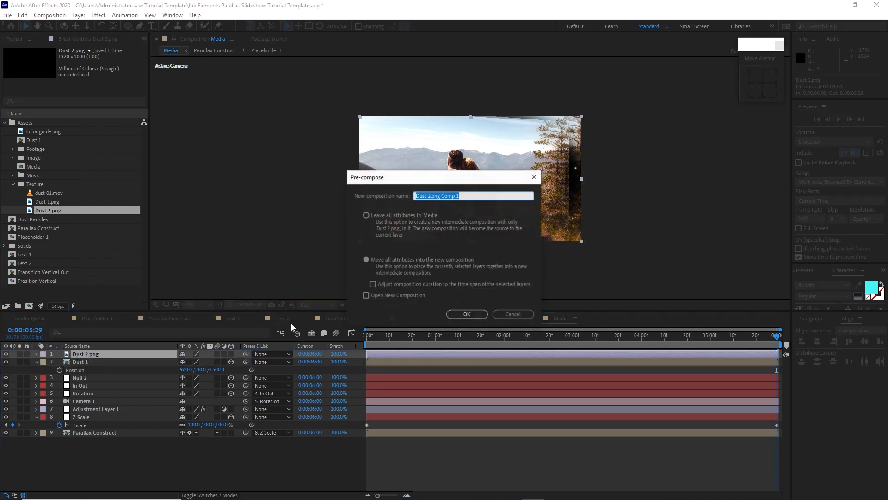
pyautogui.moveTo(432, 196)
pyautogui.mouseDown()
pyautogui.moveTo(451, 199)
pyautogui.moveTo(440, 209)
pyautogui.mouseUp()
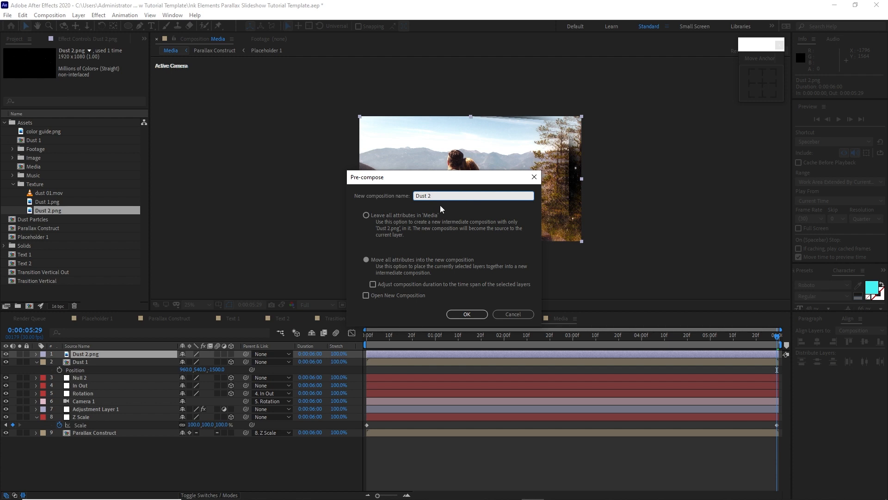
pyautogui.click(368, 260)
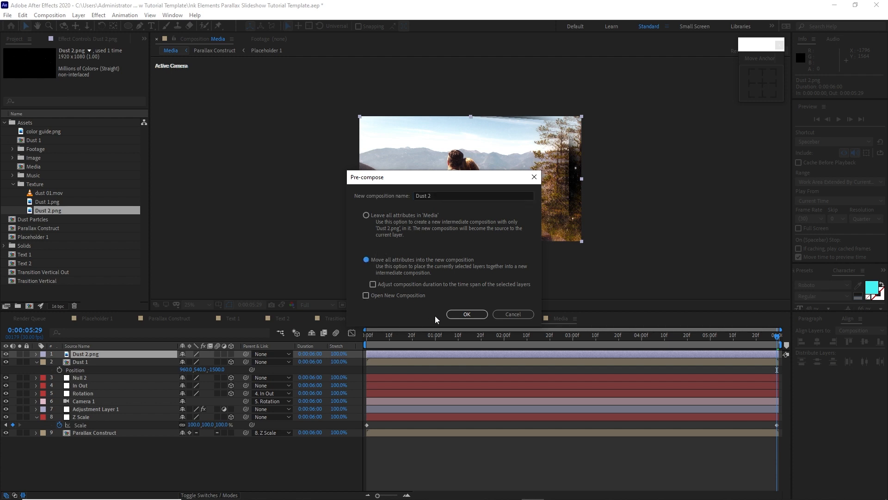
pyautogui.click(467, 314)
# - Make the Dust 2 layer 3D and set its Z position to -1000
pyautogui.click(231, 353)
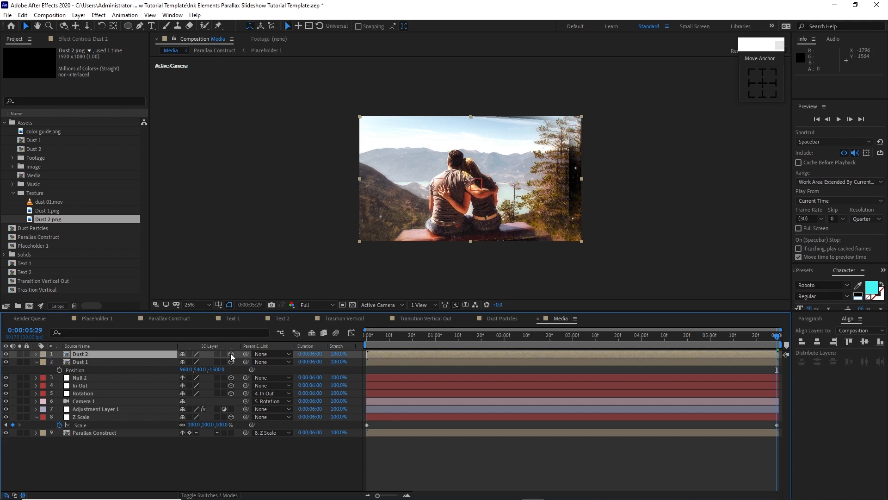
pyautogui.click(147, 353)
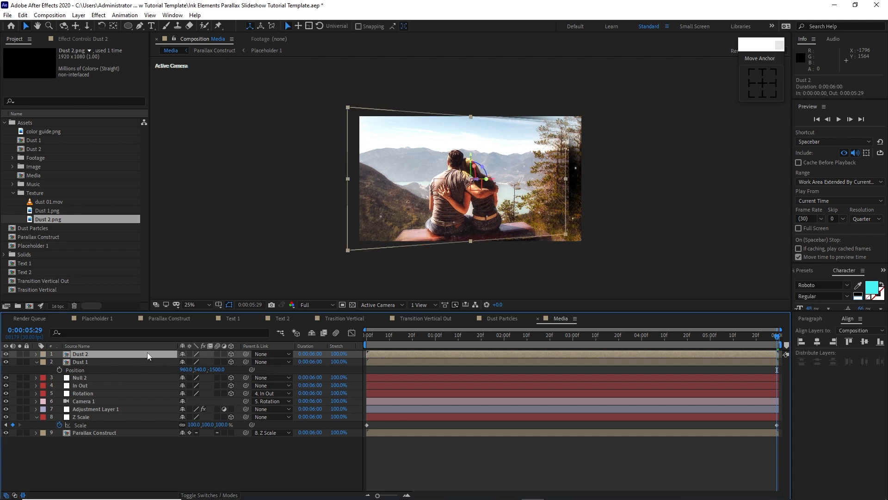
pyautogui.press('p')
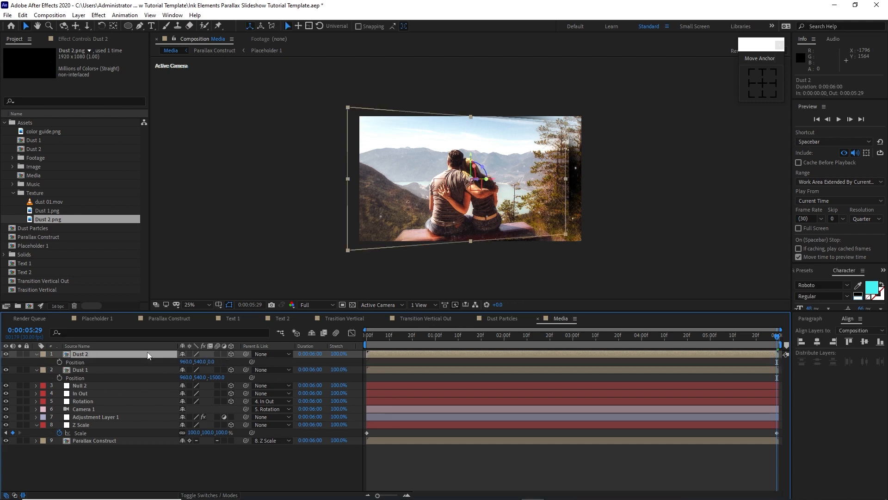
pyautogui.click(211, 362)
pyautogui.write('-1000')
pyautogui.click(37, 371)
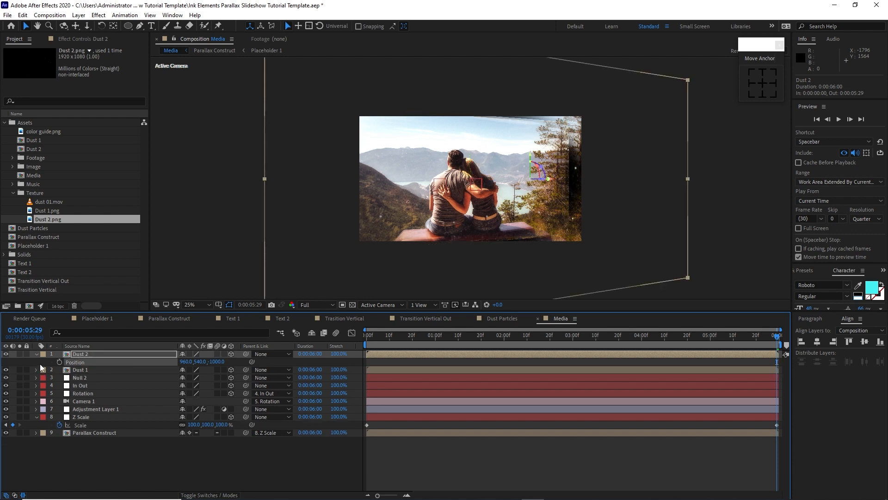
pyautogui.click(36, 354)
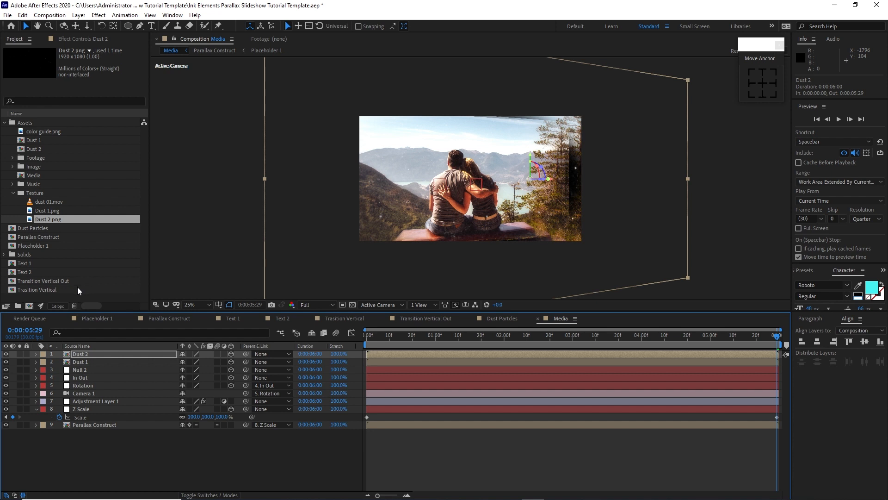
# - Add Trasition Vertical above the Dust layers with collapsed transformations, and place a hidden Placeholder 1 layer above it
pyautogui.moveTo(77, 290); pyautogui.dragTo(84, 353)
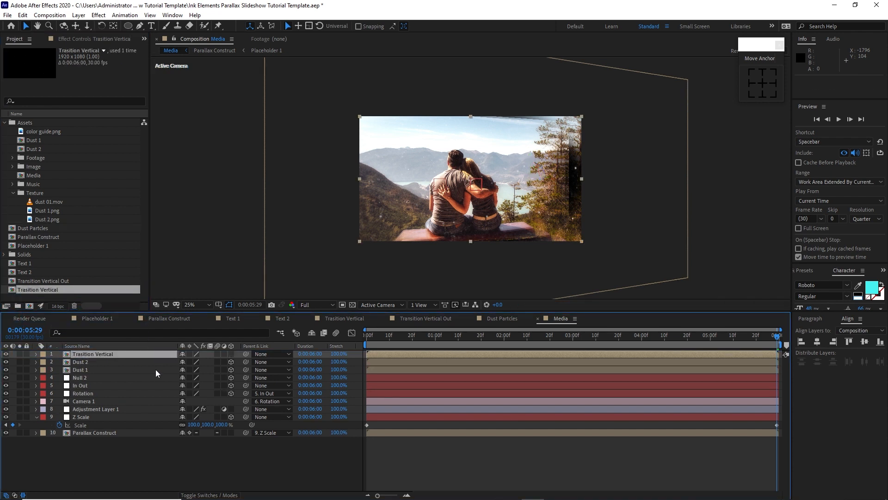
pyautogui.click(189, 354)
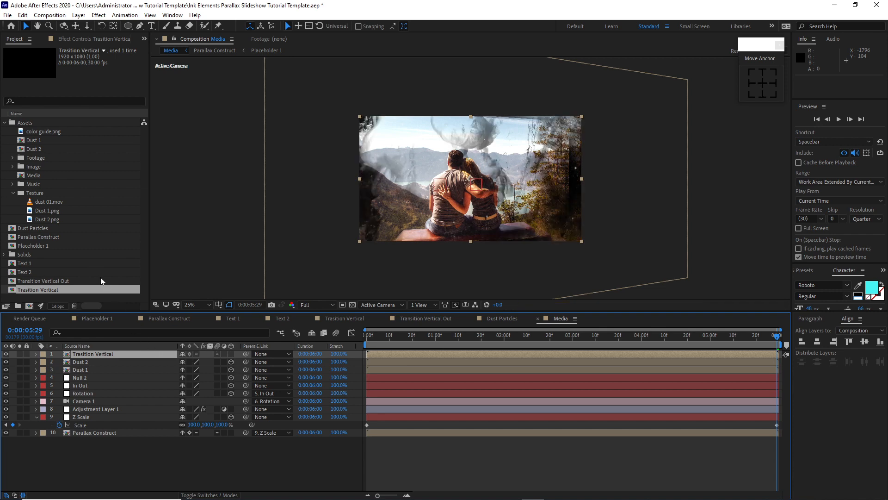
pyautogui.click(71, 248)
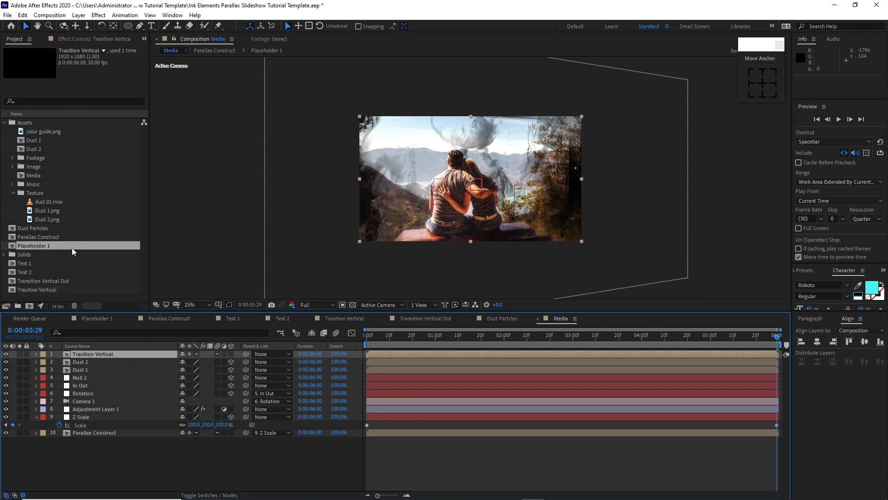
pyautogui.moveTo(72, 248); pyautogui.dragTo(105, 352)
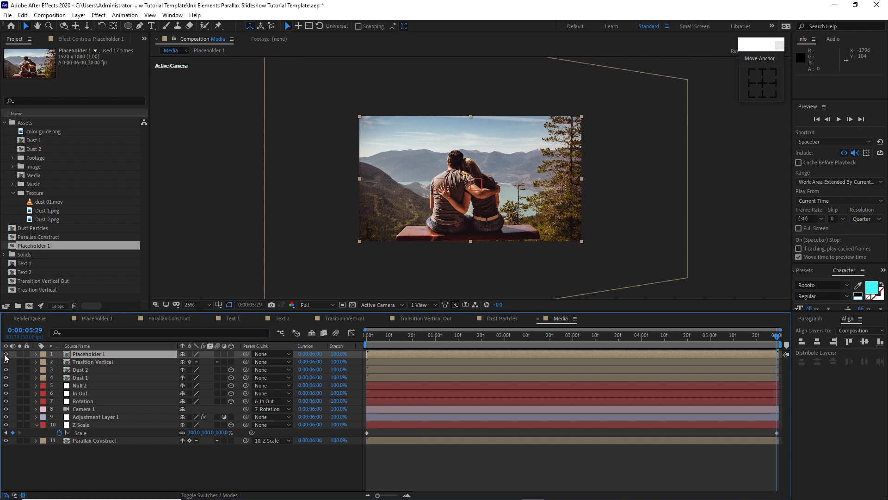
pyautogui.click(6, 354)
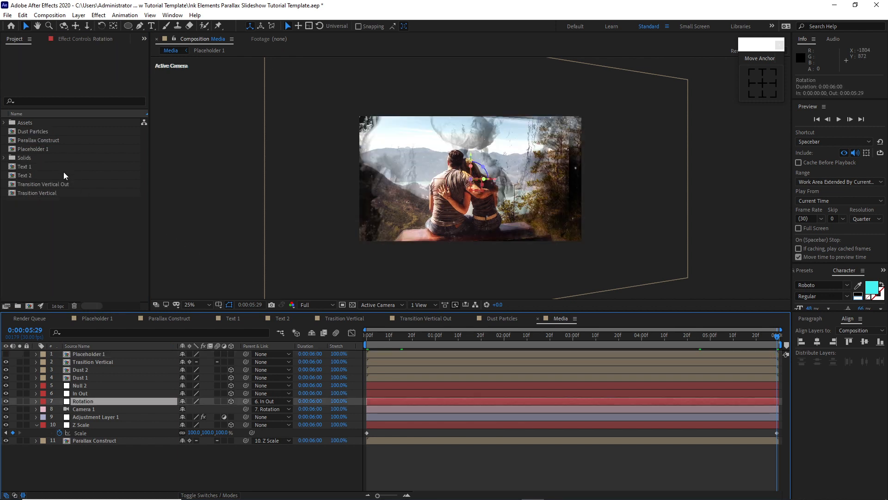
# - Add Text 1 above all Media layers as a 3D layer and set its Y rotation to -51°
pyautogui.moveTo(63, 169)
pyautogui.mouseDown()
pyautogui.moveTo(70, 166)
pyautogui.moveTo(94, 352)
pyautogui.mouseUp()
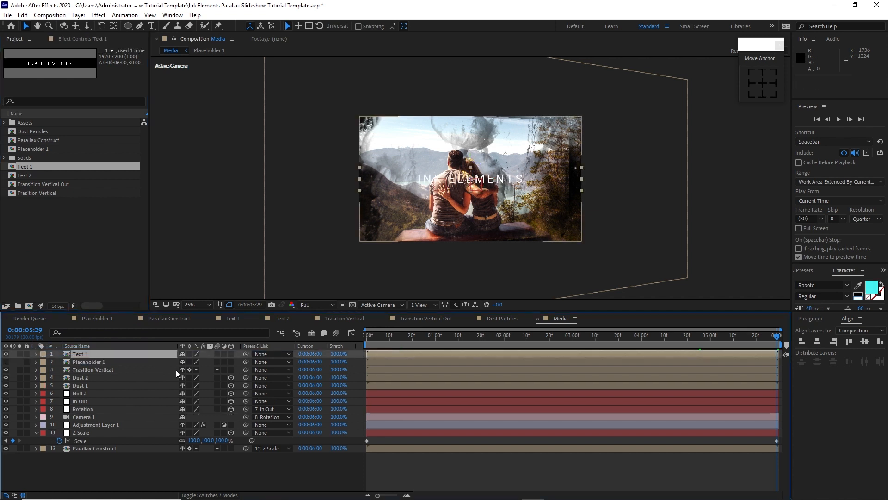
pyautogui.click(230, 354)
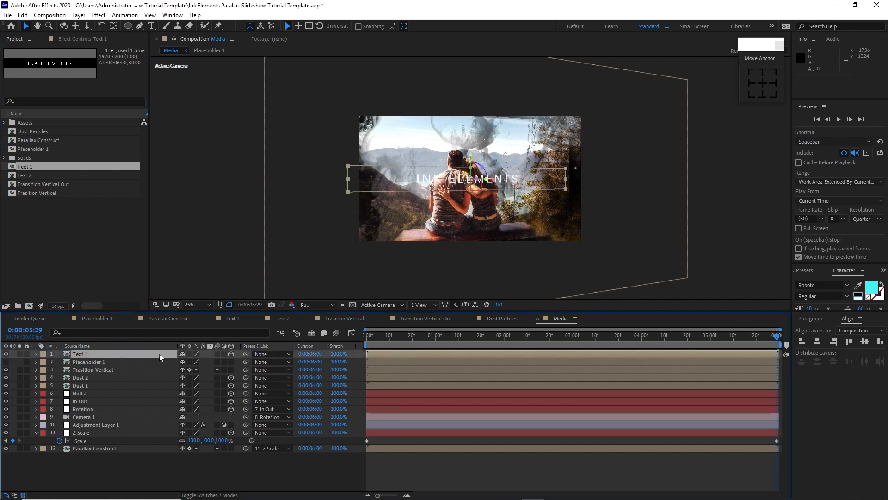
pyautogui.press('p')
pyautogui.hotkey('shift', 's')
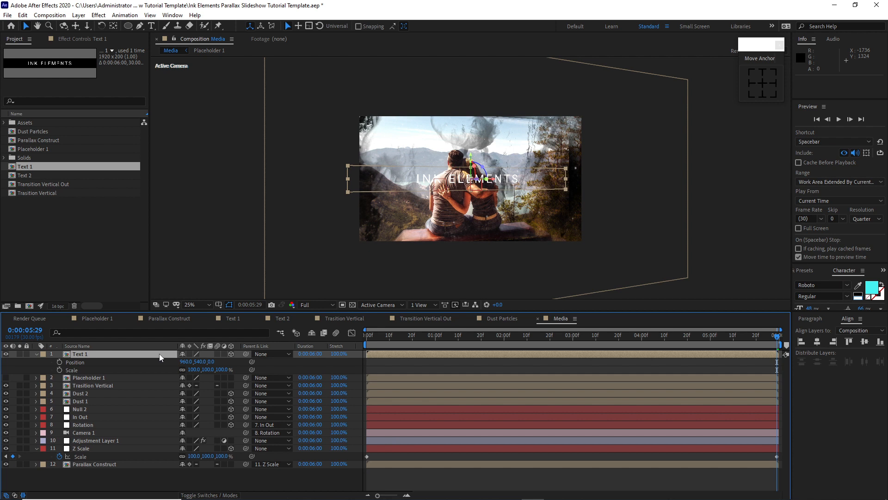
pyautogui.hotkey('shift', 'r')
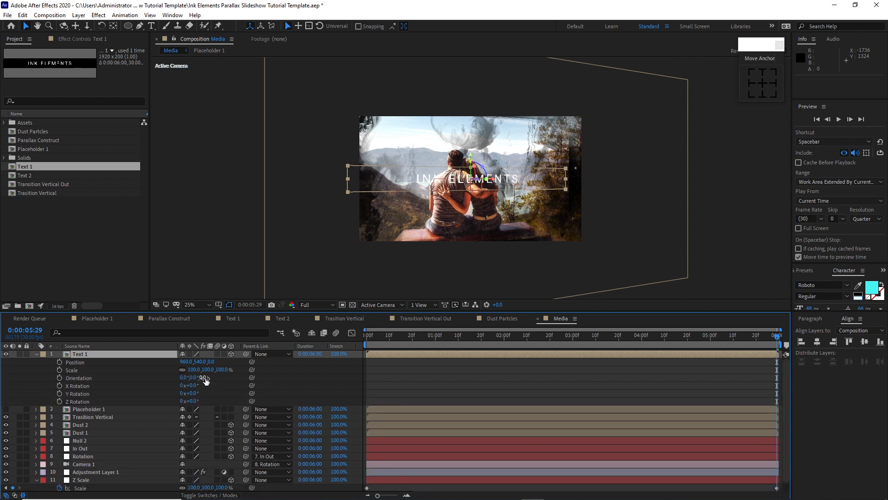
pyautogui.click(190, 394)
pyautogui.write('-51')
pyautogui.press('Tab')
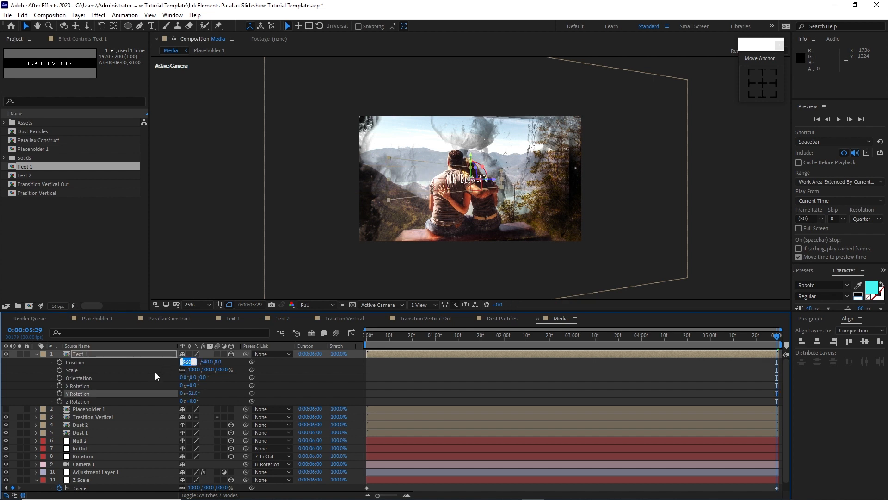
# - Set the Text 1 layer's position to 650, 636, -700 and its scale to 70%
pyautogui.write('650')
pyautogui.press('Tab')
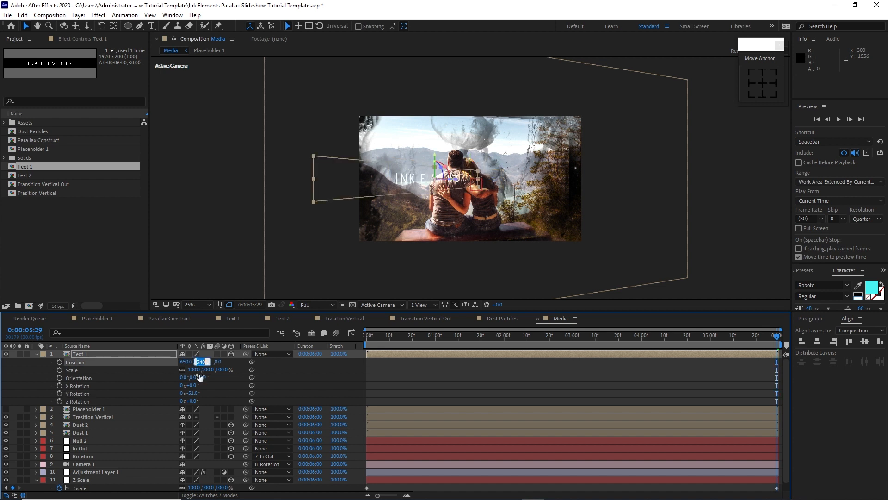
pyautogui.write('636')
pyautogui.press('Tab')
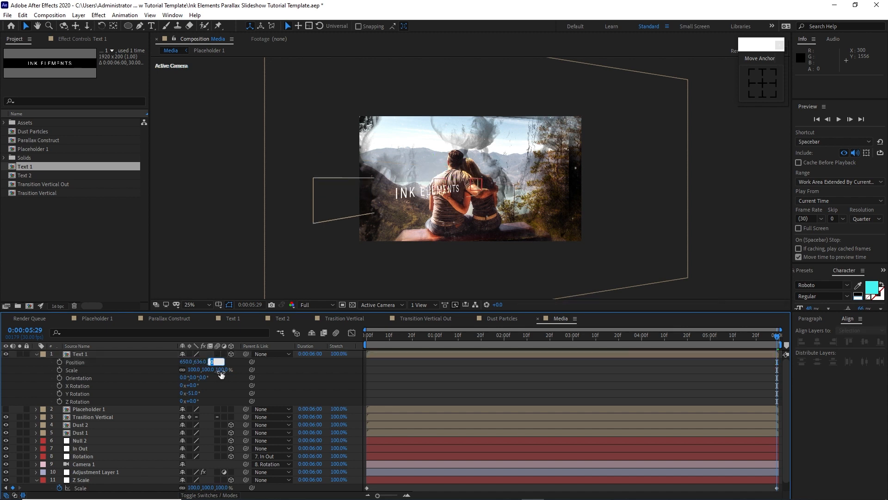
pyautogui.write('-700')
pyautogui.click(209, 370)
pyautogui.write('70')
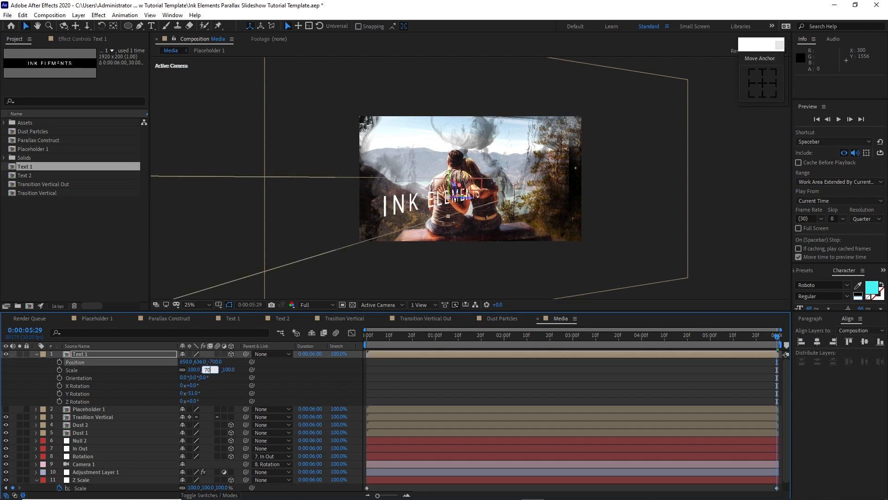
# - Add Text 2 above the Text 1 layer, make it 3D and reveal its position, scale and rotation properties
pyautogui.moveTo(35, 175); pyautogui.dragTo(87, 351)
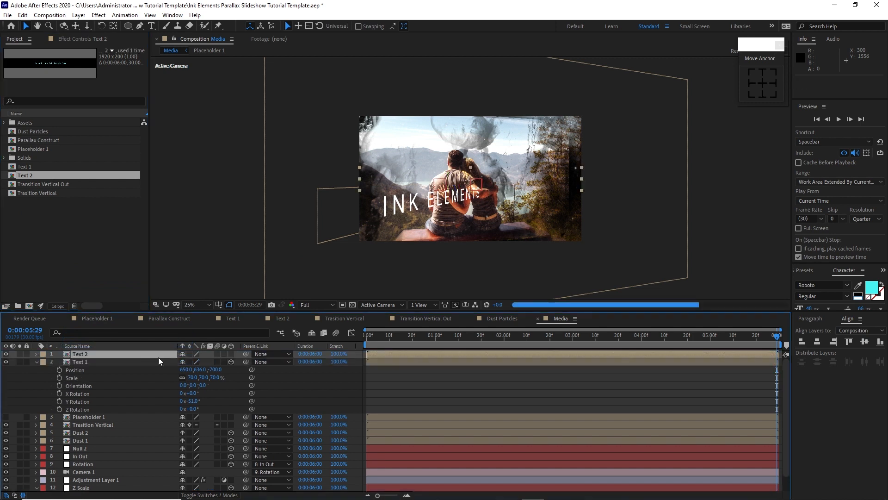
pyautogui.click(231, 354)
pyautogui.press('p')
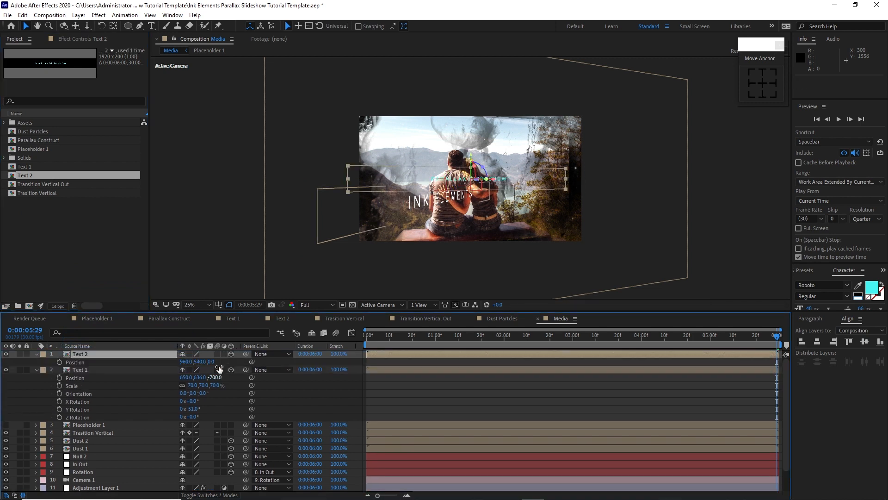
pyautogui.hotkey('shift', 's')
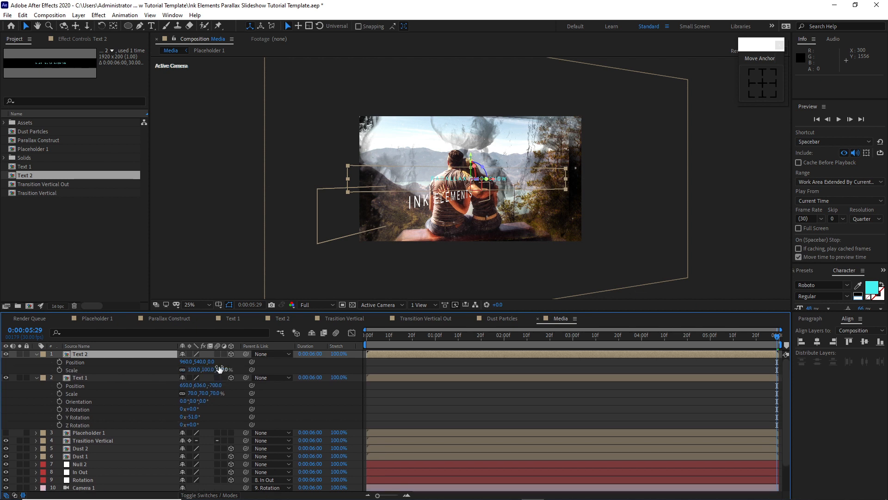
pyautogui.hotkey('shift', 'r')
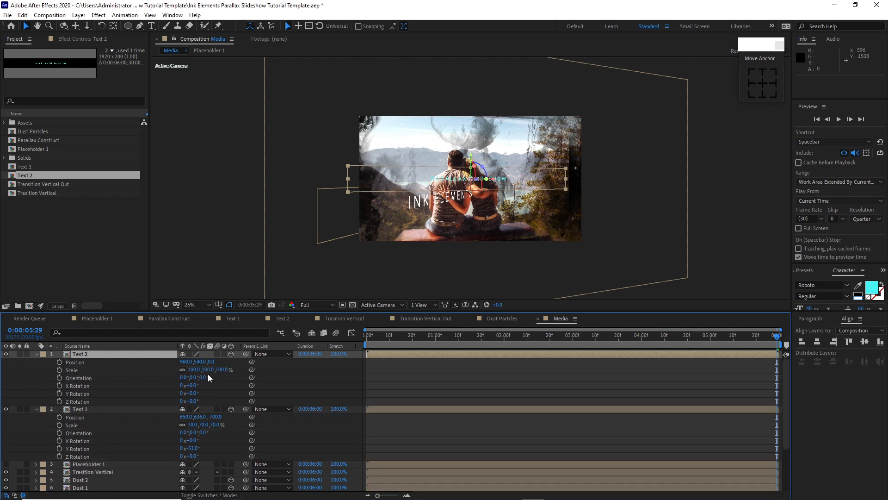
# - Set the Text 2 layer's position to 600, 745, -602
pyautogui.click(186, 362)
pyautogui.write('600')
pyautogui.click(206, 362)
pyautogui.write('745')
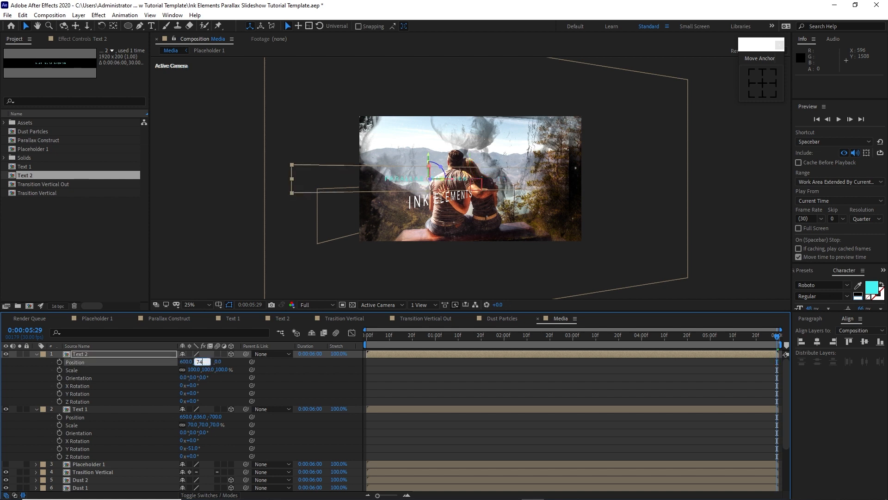
pyautogui.click(216, 362)
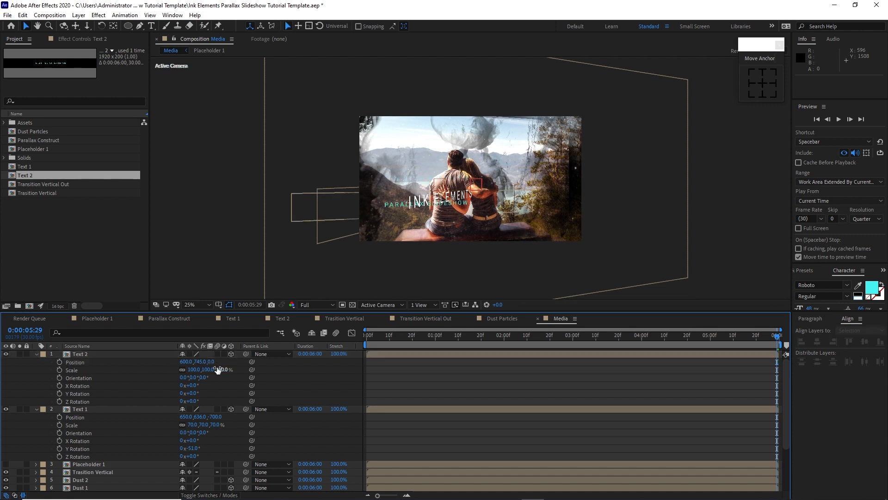
pyautogui.click(213, 362)
pyautogui.write('-602')
# - Set the Text 2 layer's Y rotation to -51° and collapse the properties of both text layers
pyautogui.click(192, 393)
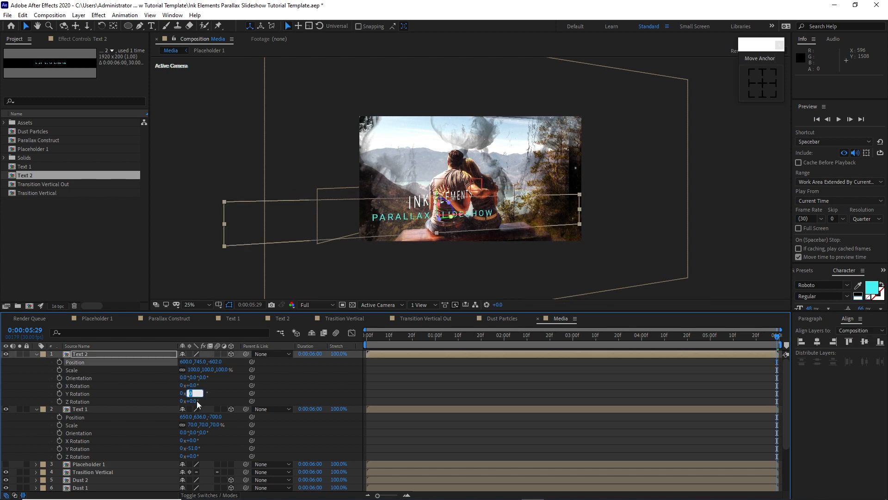
pyautogui.write('-51')
pyautogui.press('Return')
pyautogui.click(37, 353)
pyautogui.click(35, 361)
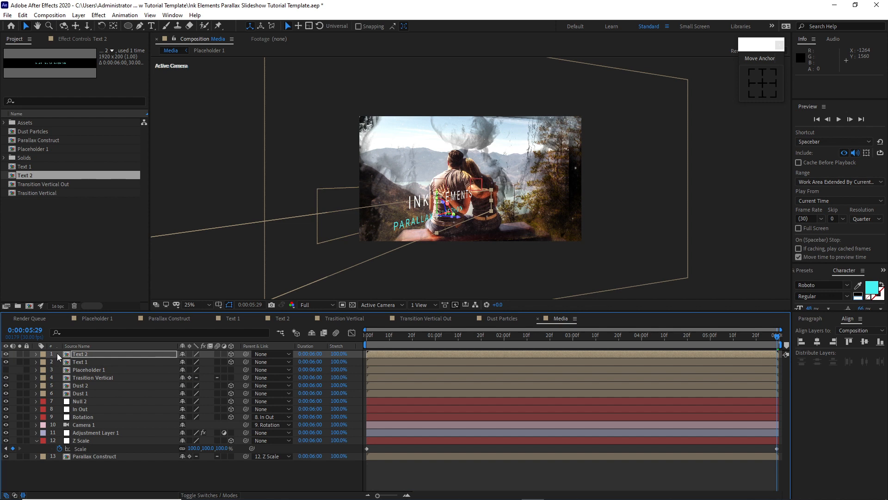
# - Shift the Text 1 and Text 2 layers together to start at 0:00:00:20 and preview the animation
pyautogui.moveTo(57, 353); pyautogui.dragTo(68, 363)
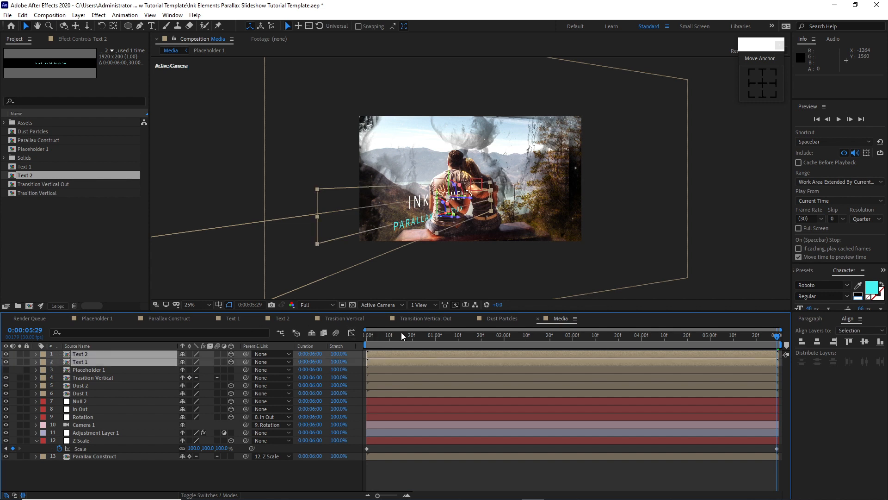
pyautogui.click(412, 336)
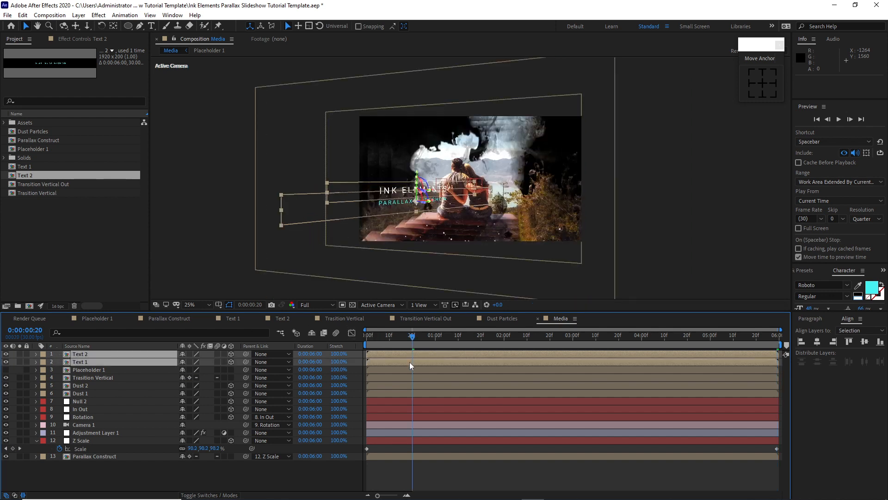
pyautogui.hotkey('alt', '[')
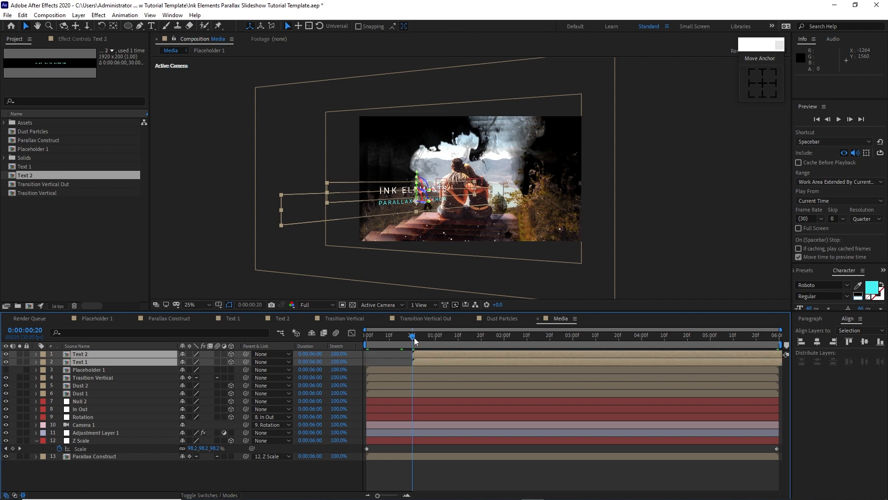
pyautogui.click(379, 343)
pyautogui.moveTo(376, 344)
pyautogui.mouseDown()
pyautogui.moveTo(745, 300)
pyautogui.moveTo(487, 364)
pyautogui.mouseUp()
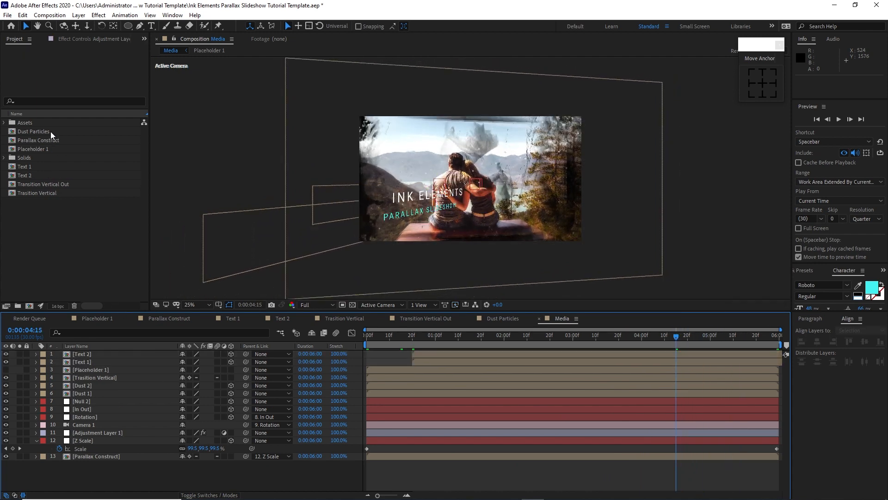
# - Add Dust Particles above all Media layers with collapsed transformations, expand its transform properties and make it a 3D layer
pyautogui.moveTo(51, 131); pyautogui.dragTo(187, 353)
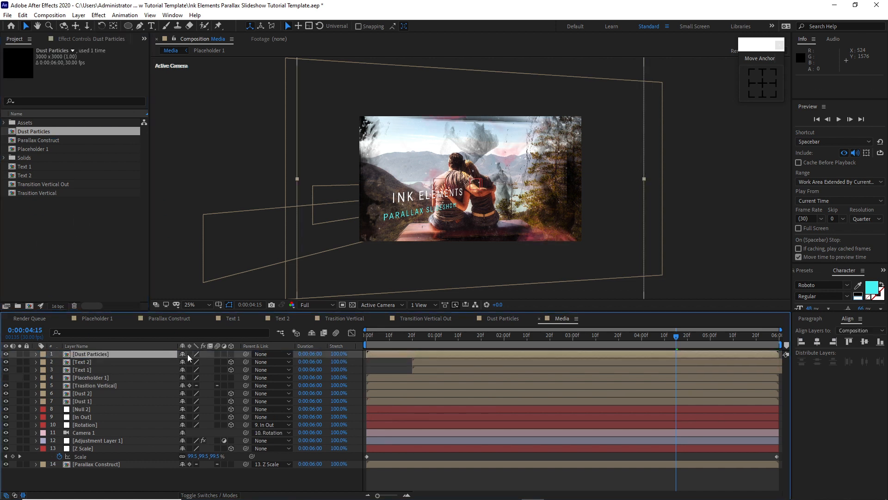
pyautogui.click(189, 354)
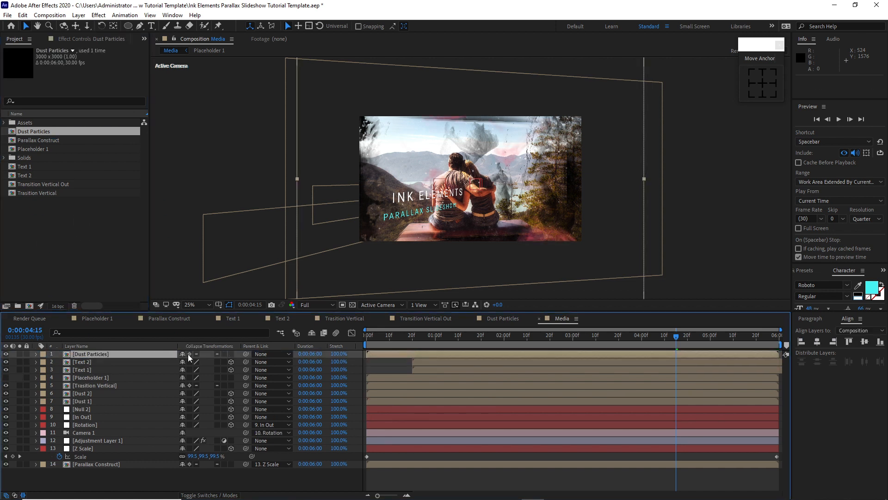
pyautogui.click(36, 354)
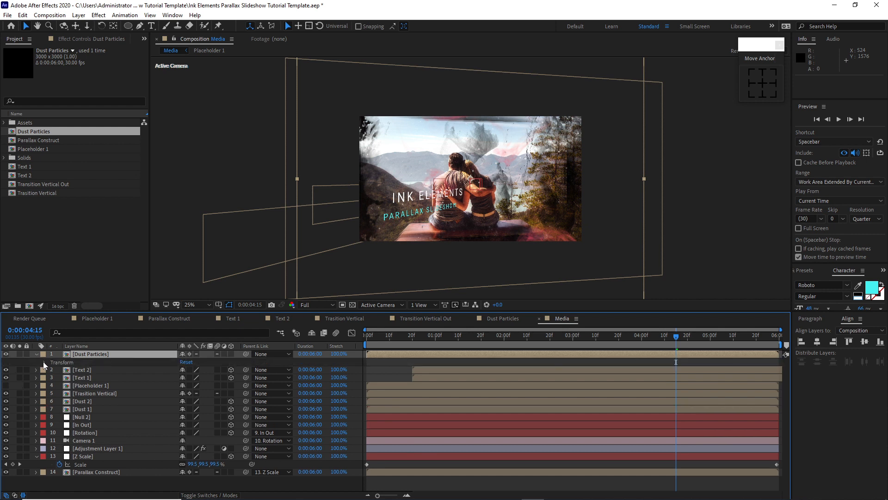
pyautogui.click(44, 362)
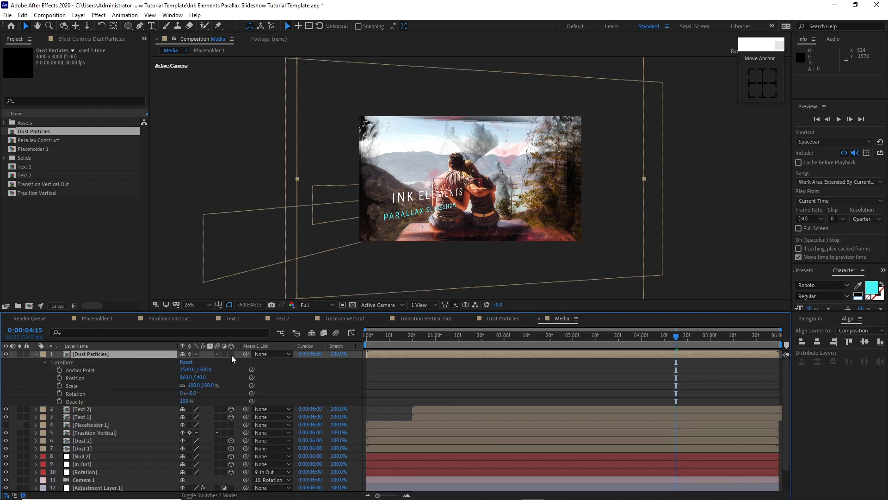
pyautogui.click(232, 355)
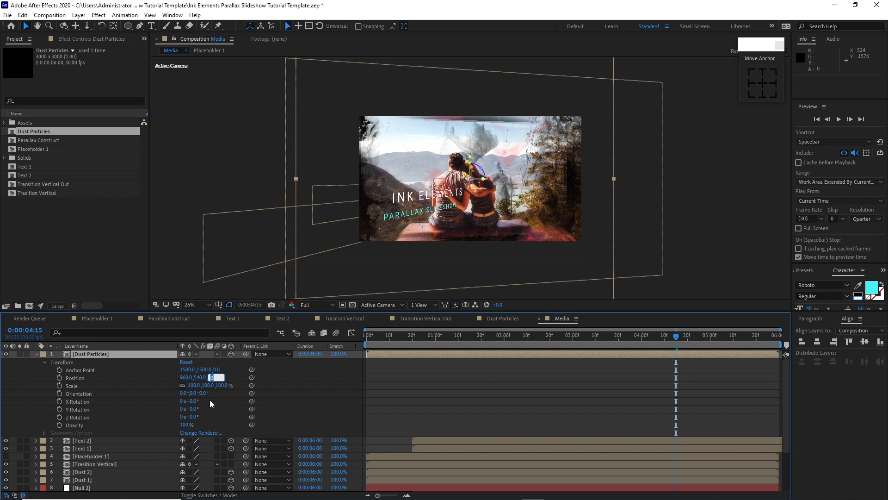
# - Set the Dust Particles layer's Z position to -980.3 and its scale to 67%
pyautogui.write('-980.3')
pyautogui.click(195, 385)
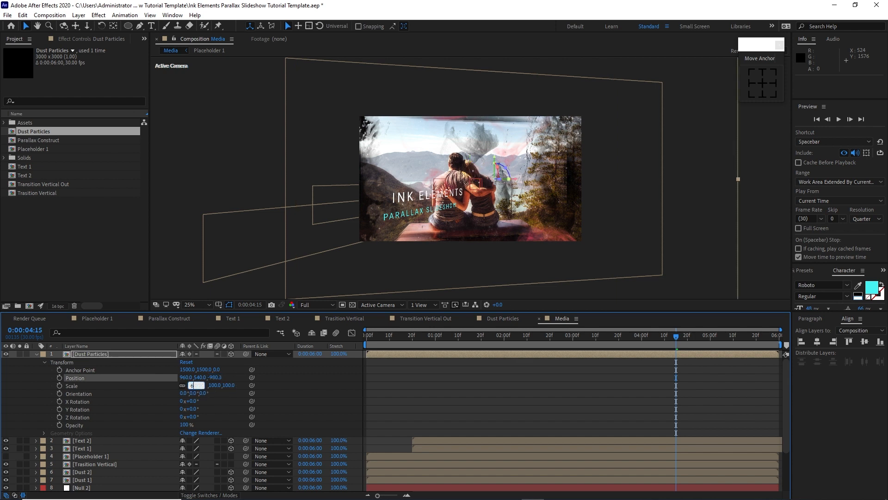
pyautogui.write('67')
pyautogui.click(158, 401)
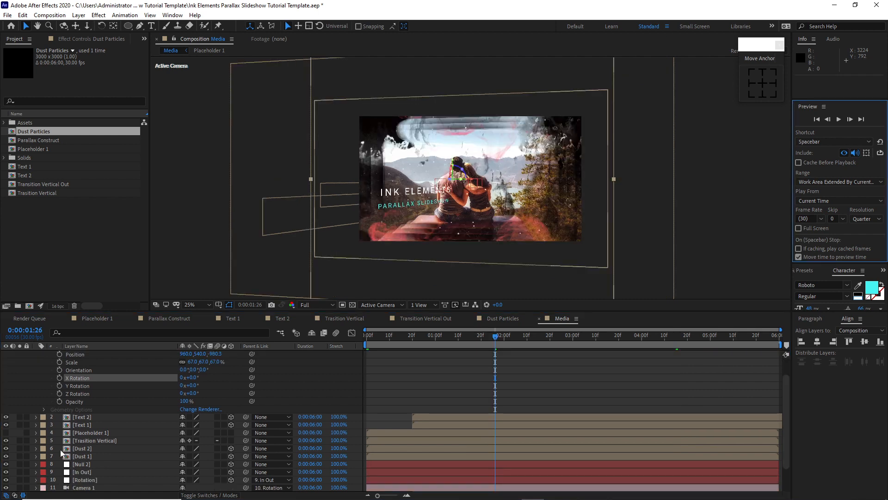
# - Set the opacity of the Dust 1 and Dust 2 layers to 25% and collapse all expanded layer properties
pyautogui.click(60, 450)
pyautogui.keyDown('shift'); pyautogui.click(79, 457); pyautogui.keyUp('shift')
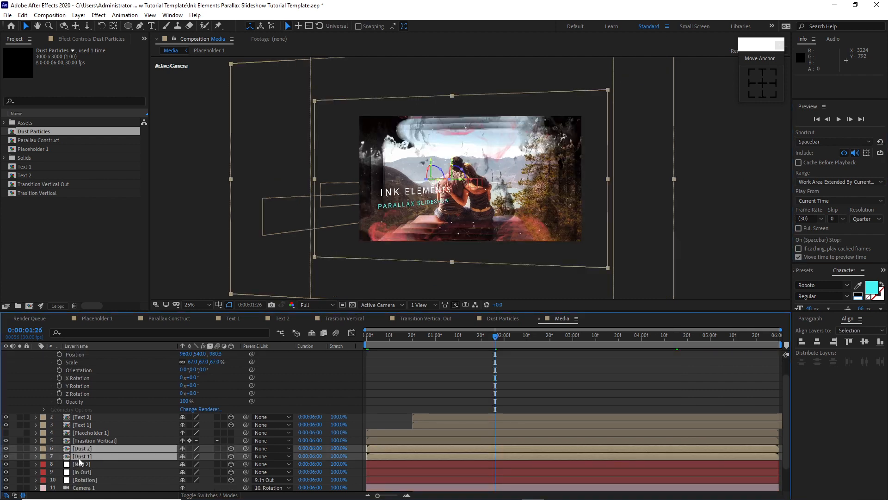
pyautogui.press('t')
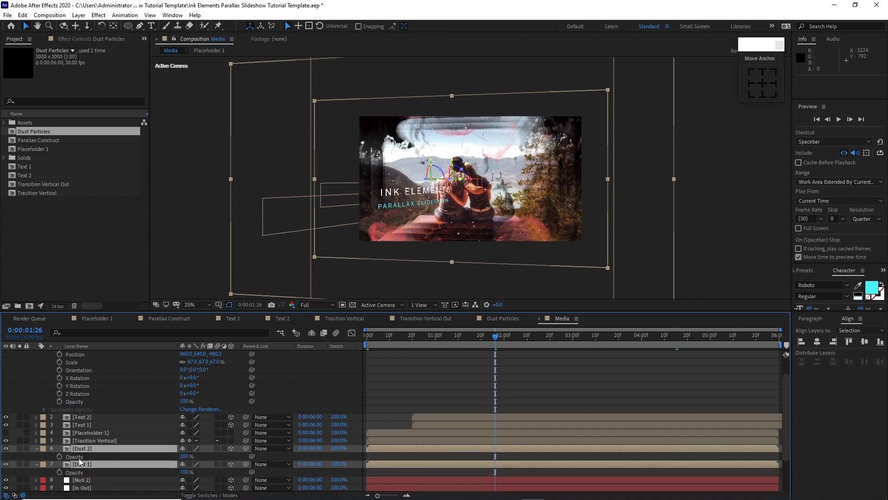
pyautogui.click(183, 457)
pyautogui.write('25')
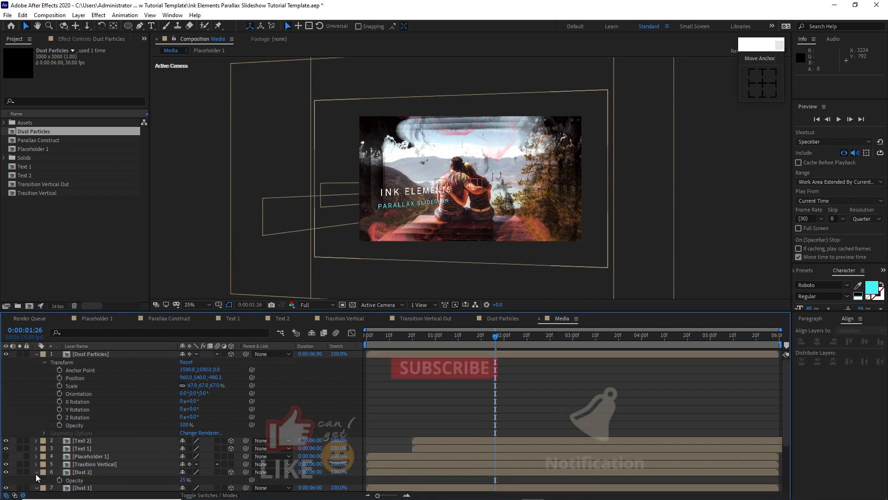
pyautogui.click(35, 472)
pyautogui.click(36, 480)
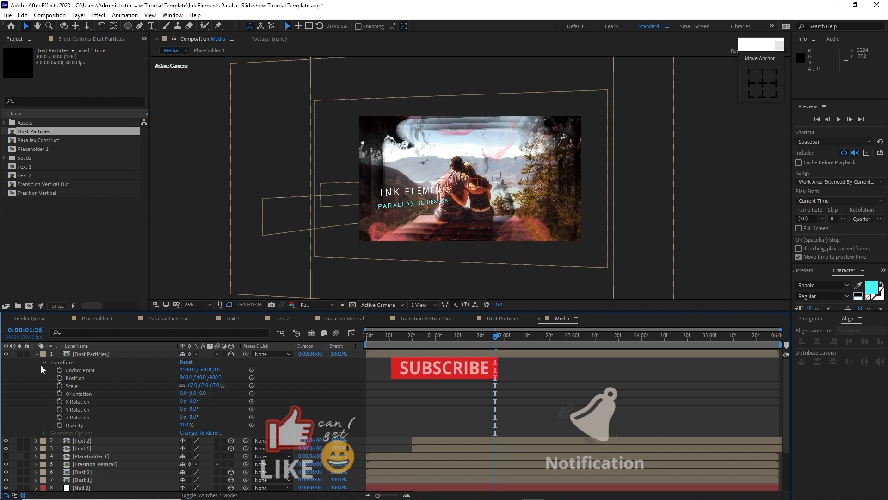
pyautogui.click(44, 362)
pyautogui.click(37, 354)
pyautogui.click(37, 448)
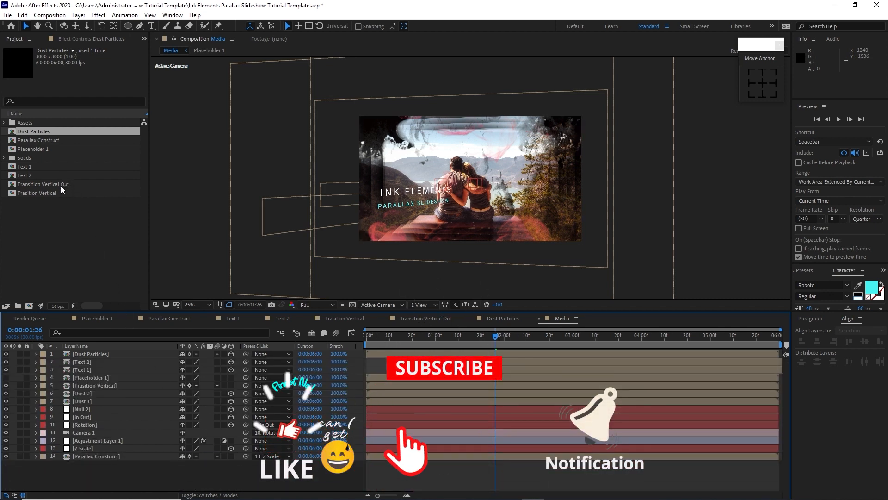
# - Add Transition Vertical Out above all Media layers, starting at 0:00:05:00 with collapsed transformations
pyautogui.moveTo(57, 185); pyautogui.dragTo(87, 354)
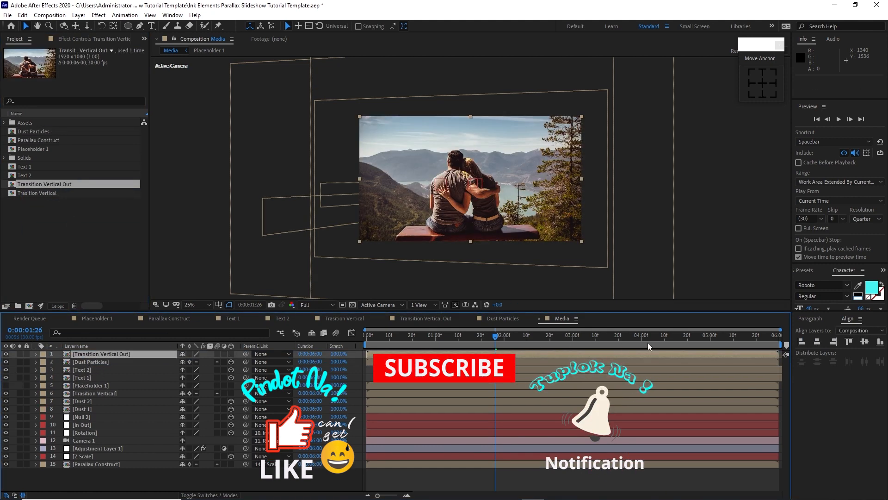
pyautogui.click(710, 337)
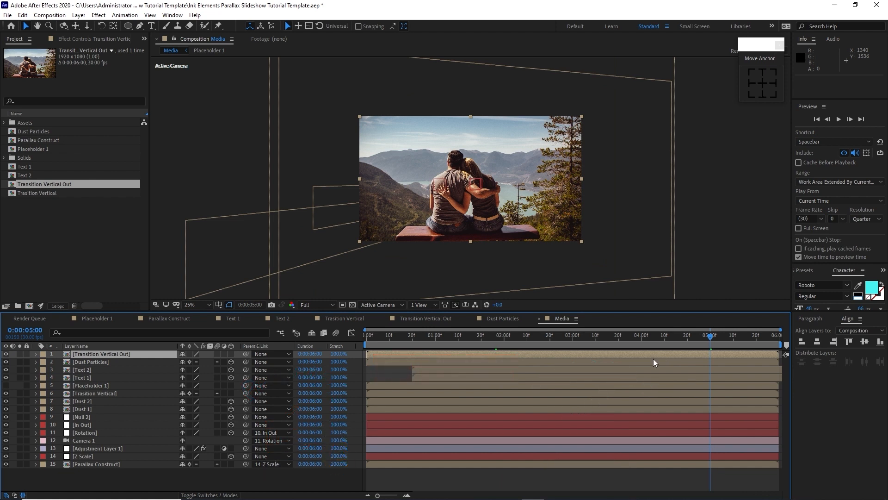
pyautogui.press('[')
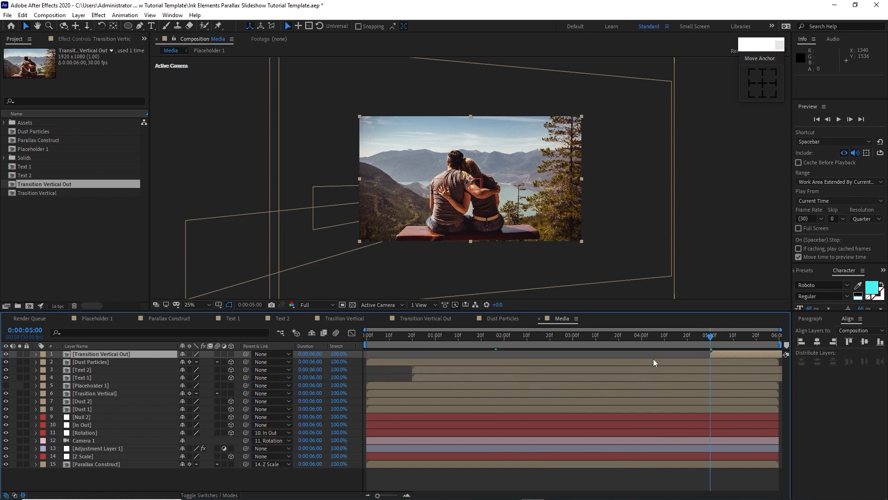
pyautogui.click(190, 354)
# - Preview the Media composition from the first frame
pyautogui.press('Home')
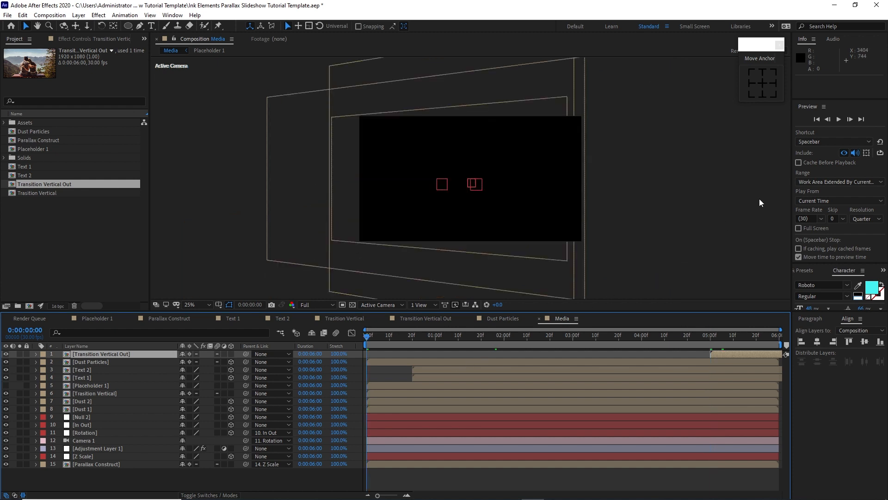
pyautogui.click(839, 119)
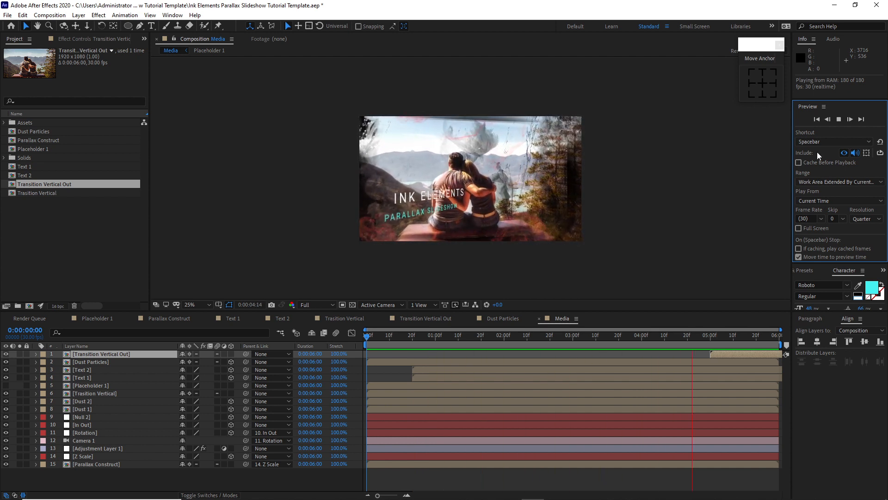
pyautogui.click(839, 120)
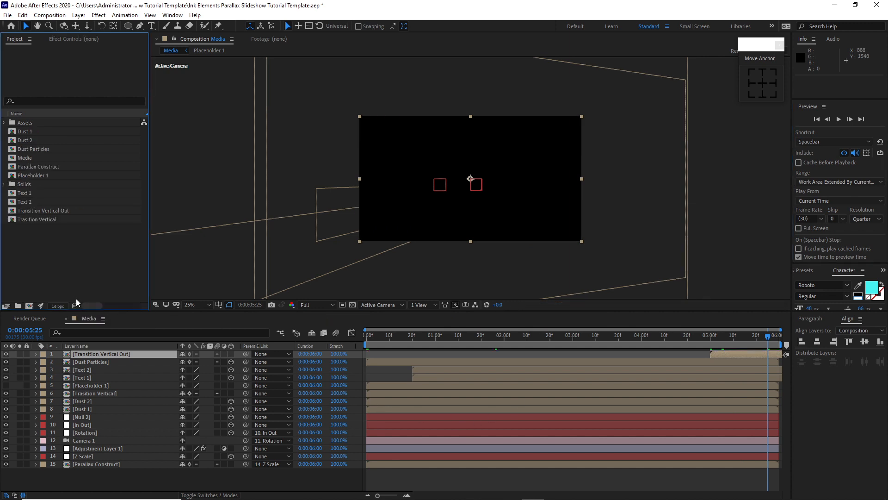
# - Create a project folder named Scene 1 and move all the compositions into it
pyautogui.click(17, 306)
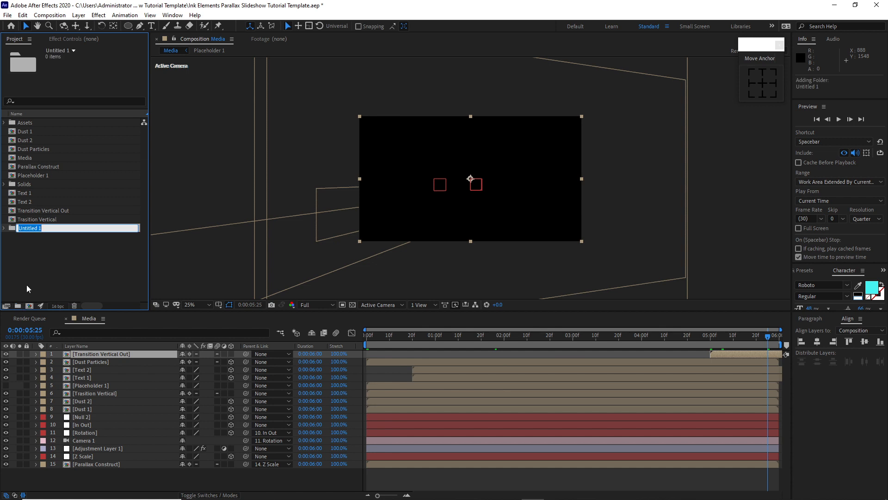
pyautogui.write('Se')
pyautogui.write('cene 1')
pyautogui.moveTo(28, 274); pyautogui.dragTo(40, 184)
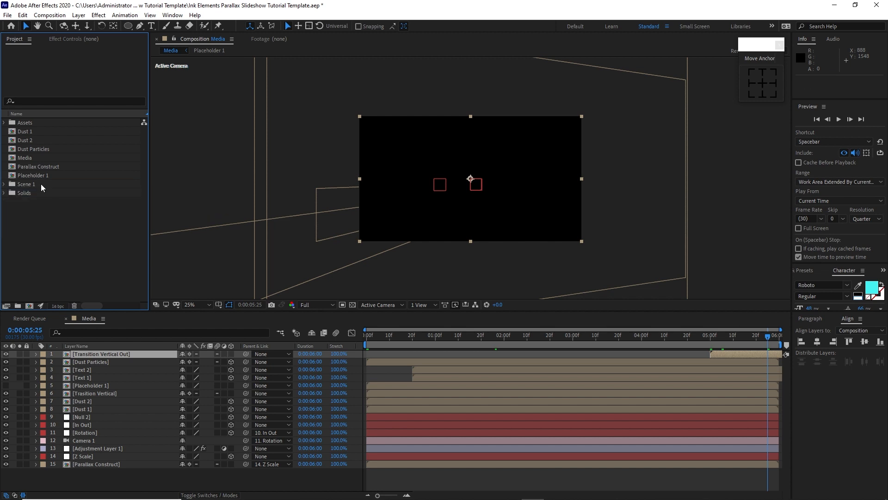
pyautogui.moveTo(7, 135); pyautogui.dragTo(40, 184)
# - Rename the Media composition in the Scene 1 folder as Media 1
pyautogui.click(30, 167)
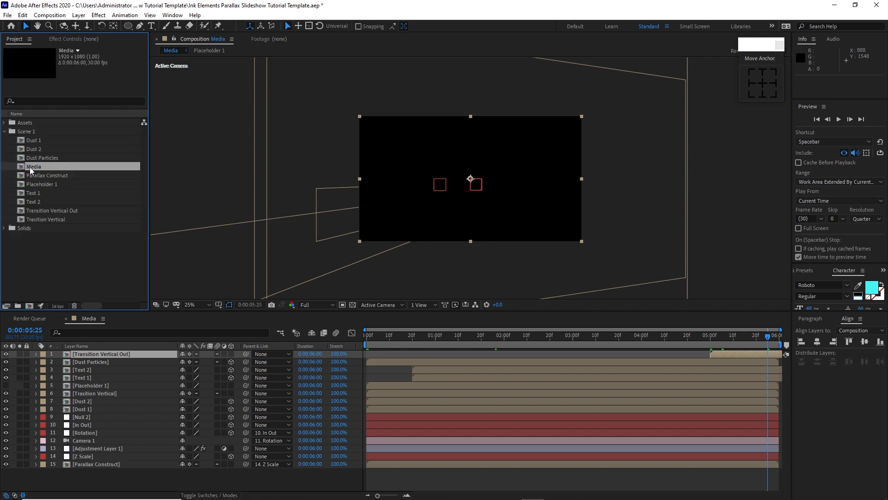
pyautogui.rightClick(34, 166)
pyautogui.click(60, 369)
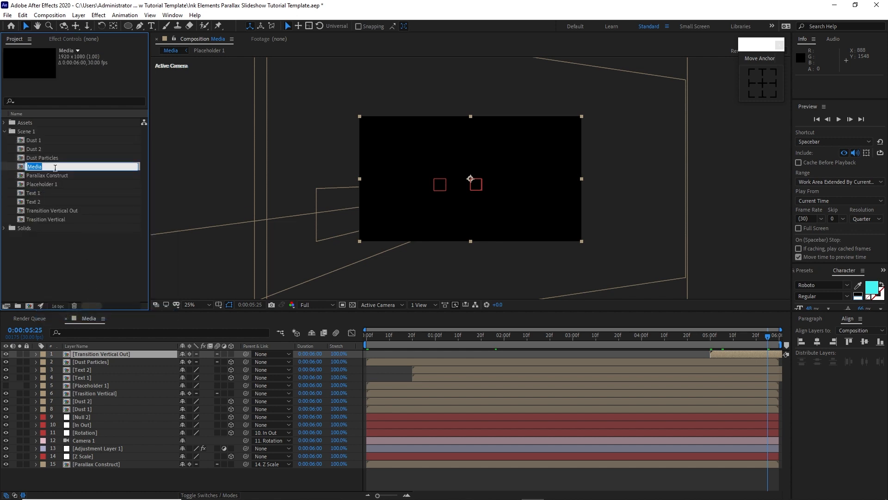
pyautogui.write('1')
pyautogui.press('Return')
# - Create a project folder named Scene 2
pyautogui.click(18, 306)
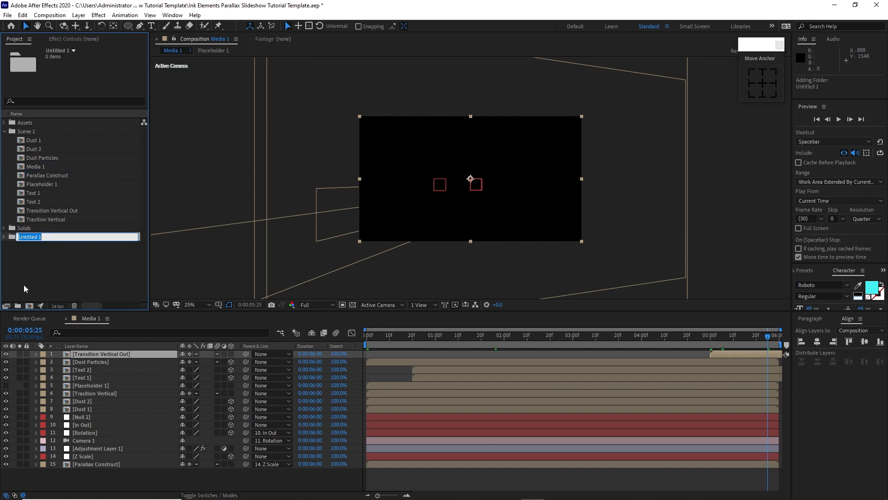
pyautogui.write('Scene 2')
pyautogui.press('Return')
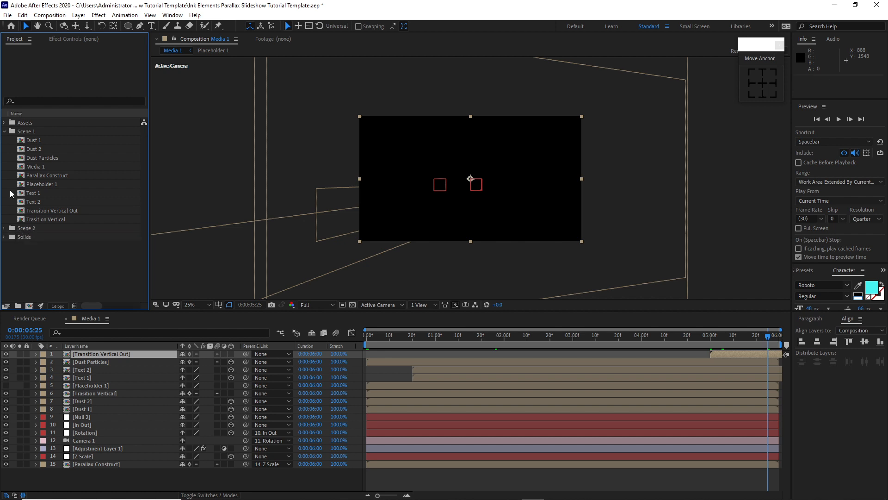
# - Duplicate all compositions in the Scene 1 folder and move the copies into the Scene 2 folder
pyautogui.moveTo(13, 142); pyautogui.dragTo(57, 218)
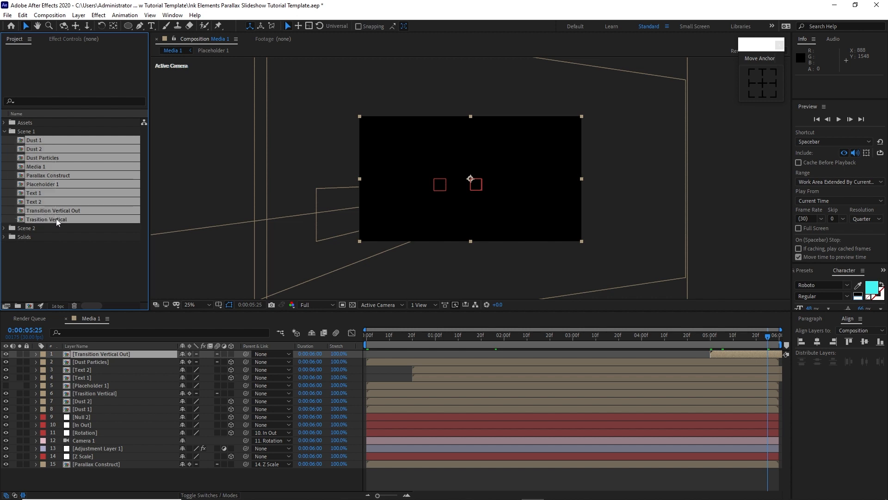
pyautogui.click(23, 14)
pyautogui.click(37, 133)
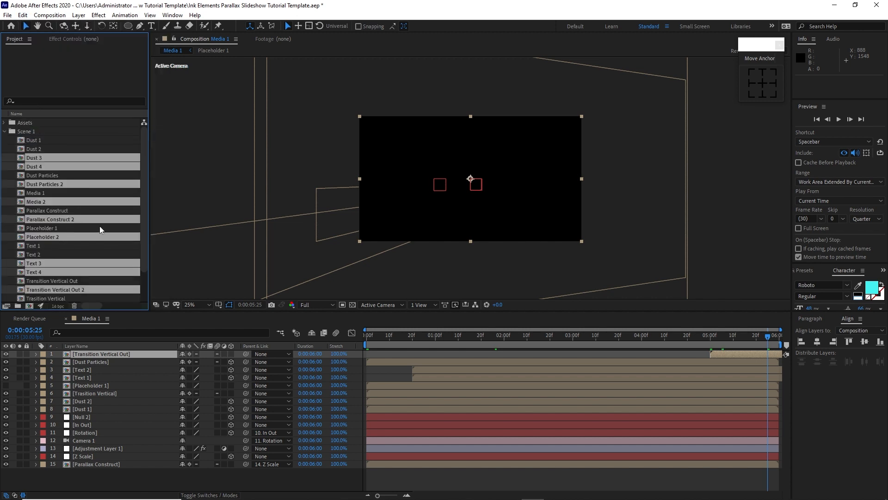
pyautogui.moveTo(144, 135); pyautogui.dragTo(147, 171)
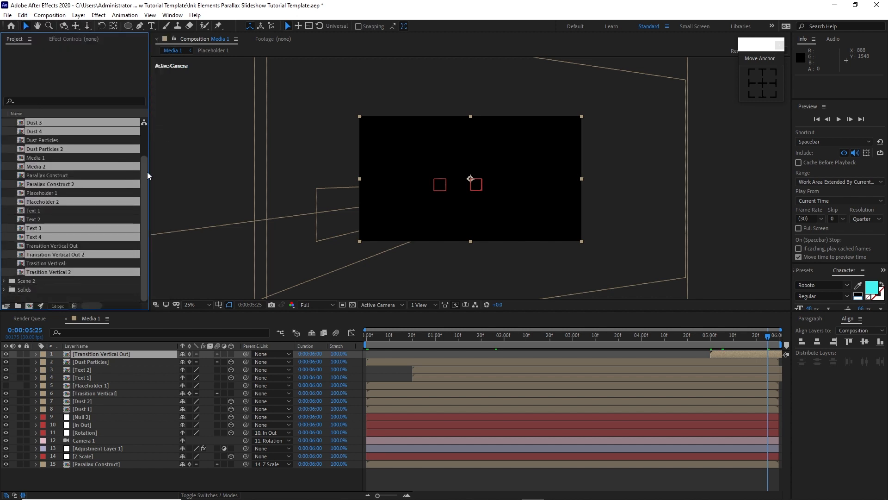
pyautogui.moveTo(92, 249); pyautogui.dragTo(73, 279)
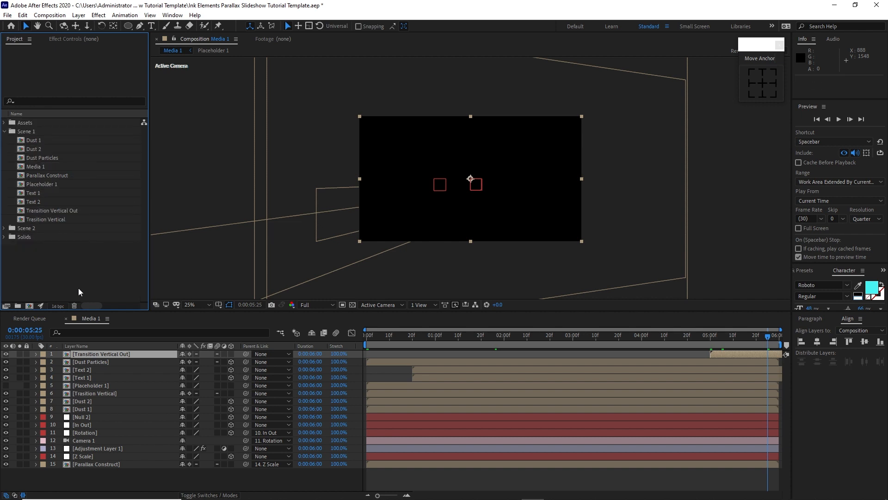
# - Collapse Scene 1 and open Scene 2's Placeholder 2, Parallax Construct 2, Transition Vertical Out 2, Trasition Vertical 2 and Media 2 compositions
pyautogui.click(4, 132)
pyautogui.click(5, 141)
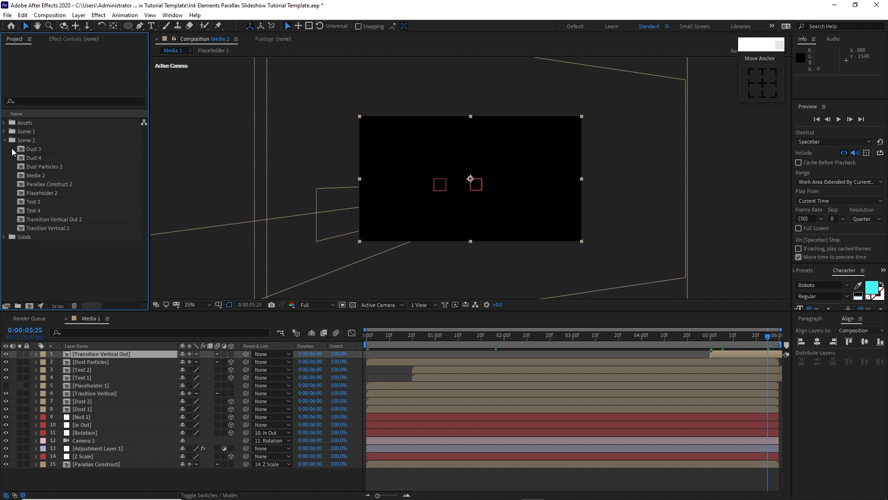
pyautogui.doubleClick(43, 193)
pyautogui.doubleClick(41, 184)
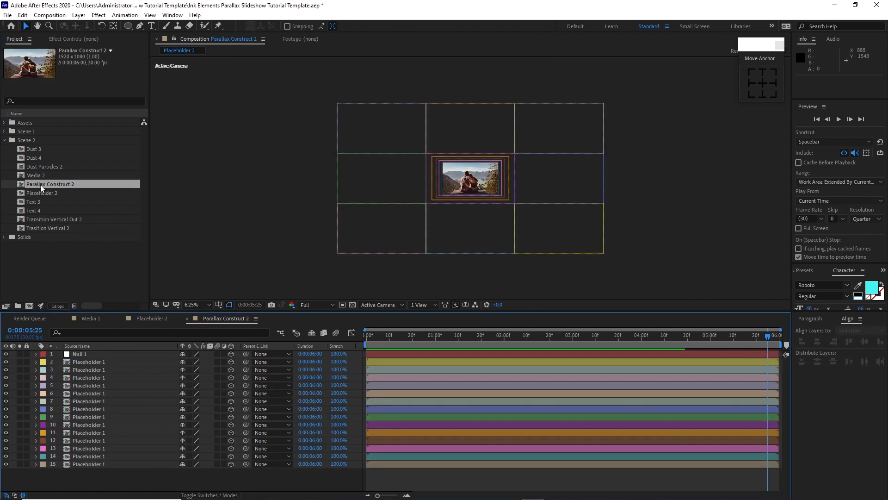
pyautogui.doubleClick(43, 226)
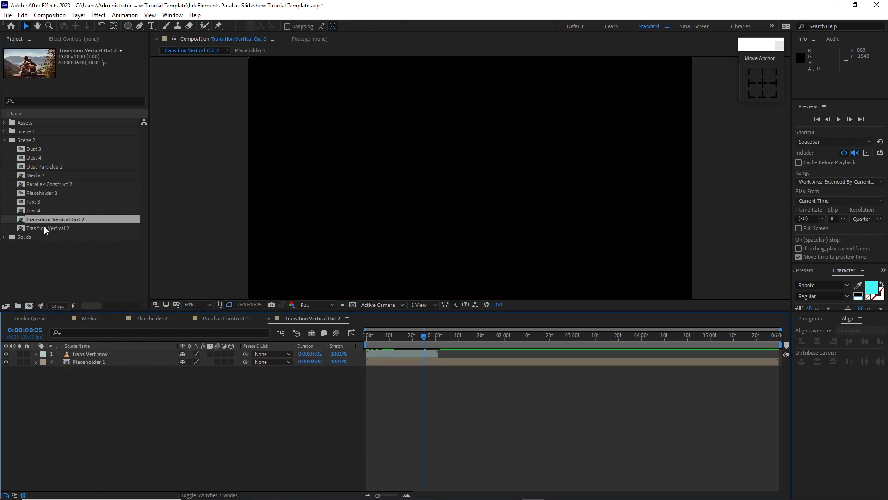
pyautogui.click(30, 176)
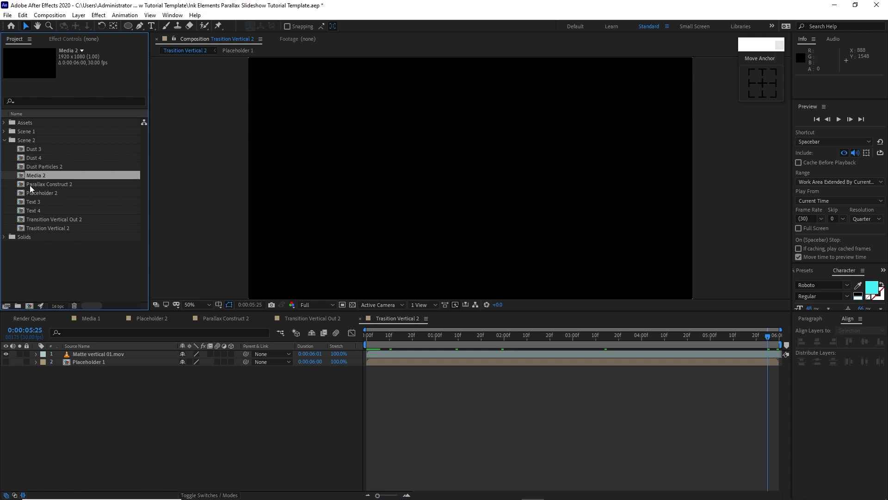
pyautogui.doubleClick(30, 176)
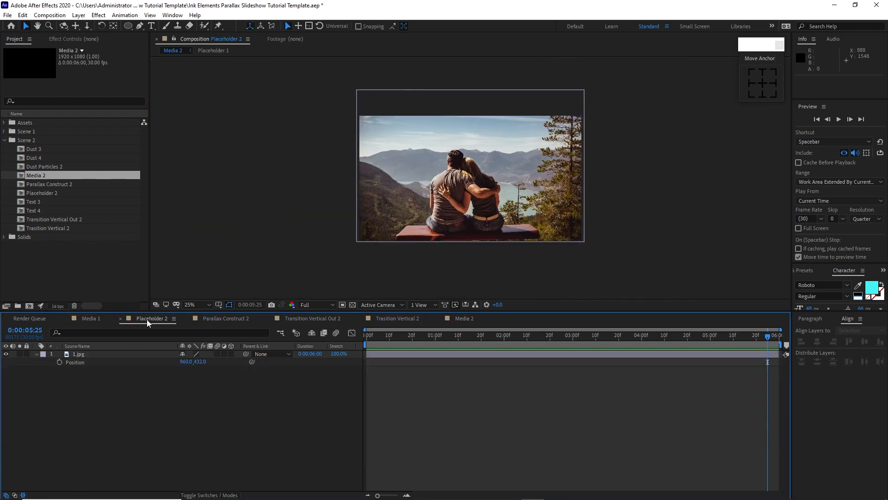
# - Replace 1.jpg with 2.jpg from the Image folder in the Placeholder 2 composition and scale it to 35%
pyautogui.click(148, 320)
pyautogui.click(5, 140)
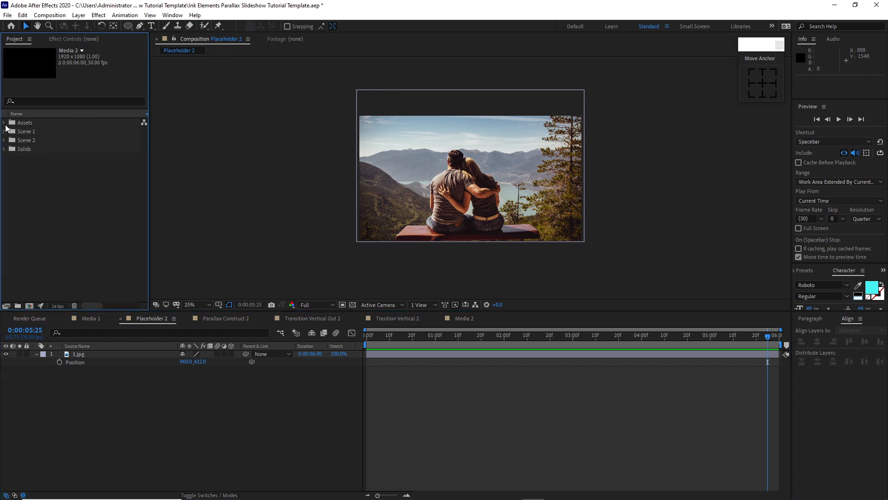
pyautogui.click(5, 122)
pyautogui.click(13, 148)
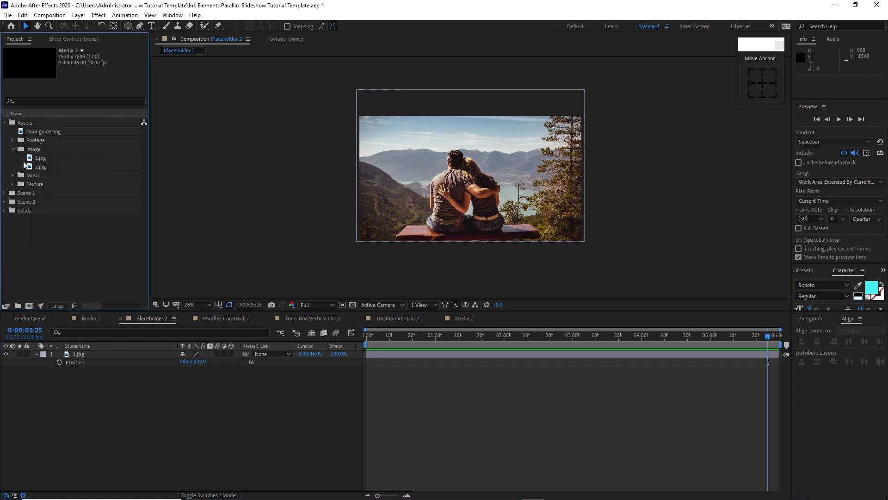
pyautogui.click(40, 167)
pyautogui.moveTo(41, 168); pyautogui.dragTo(94, 379)
pyautogui.click(88, 354)
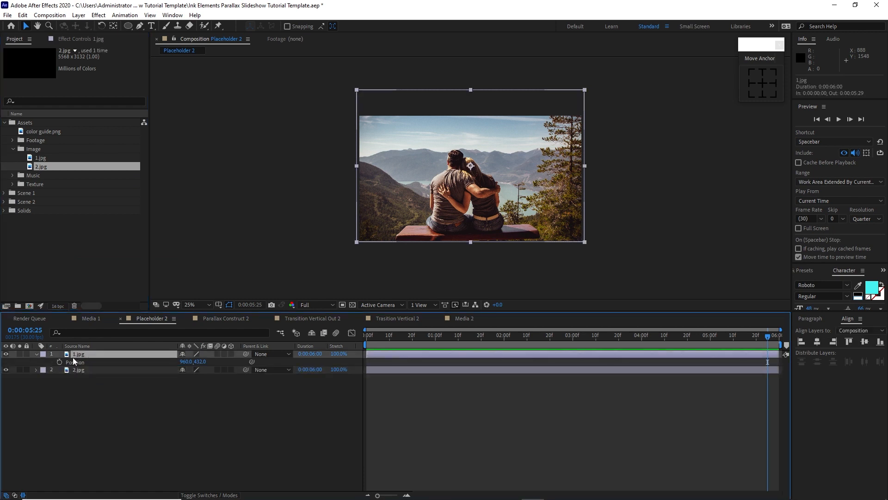
pyautogui.press('Delete')
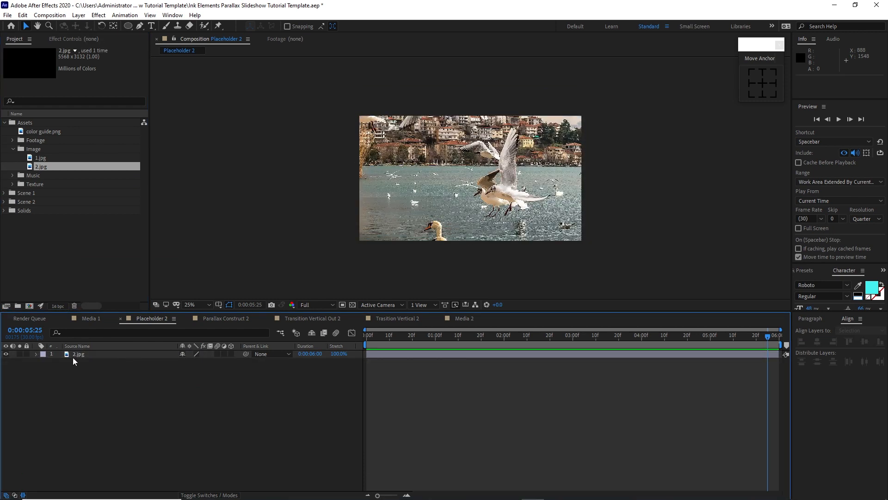
pyautogui.press('s')
pyautogui.moveTo(204, 367); pyautogui.dragTo(206, 398)
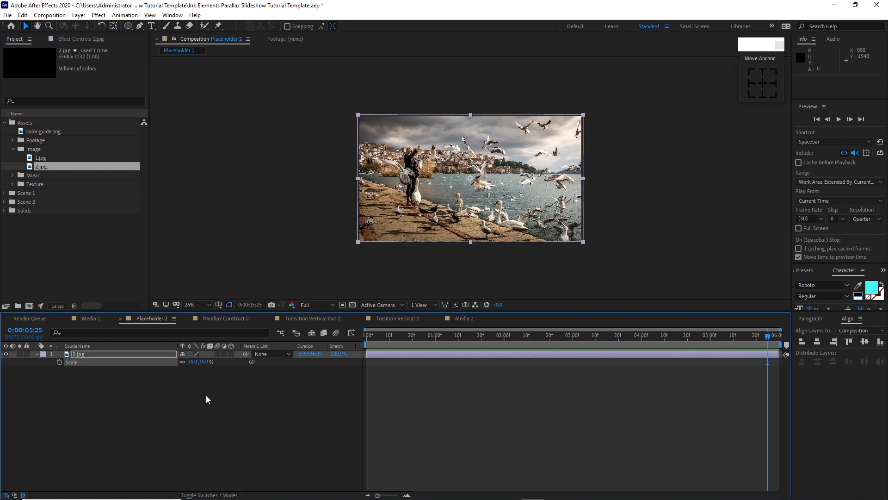
# - Replace the source of all Placeholder 1 layers in Parallax Construct 2 with Placeholder 2 from the Scene 2 folder
pyautogui.click(216, 322)
pyautogui.moveTo(145, 477); pyautogui.dragTo(143, 362)
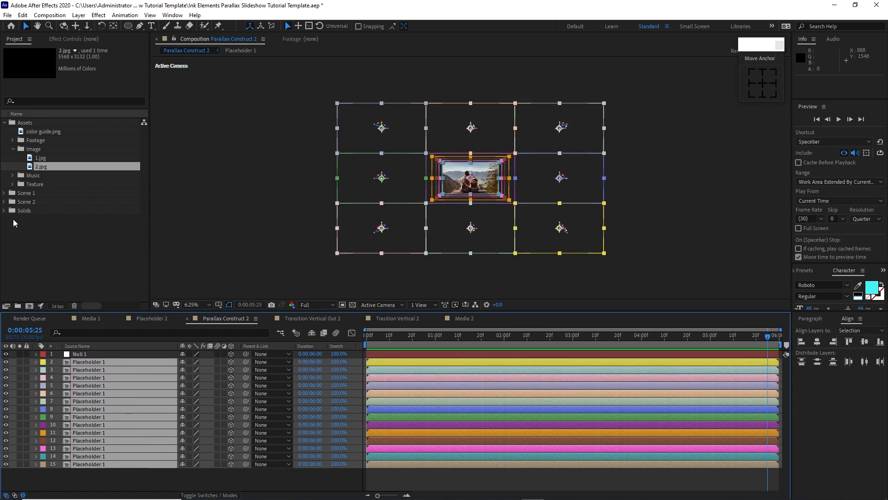
pyautogui.click(5, 201)
pyautogui.moveTo(54, 254); pyautogui.dragTo(87, 397)
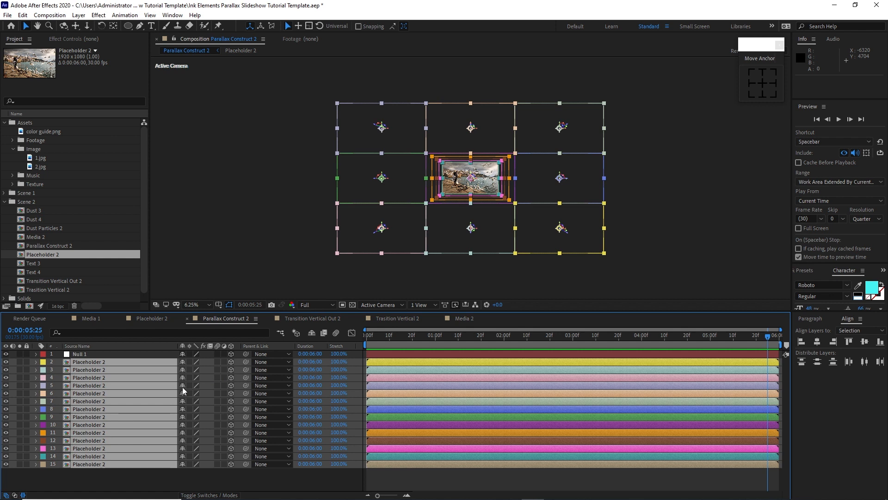
# - Replace trans Vert.mov with trans Hor.mov from the Footage folder in the Transition Vertical Out 2 composition
pyautogui.click(308, 318)
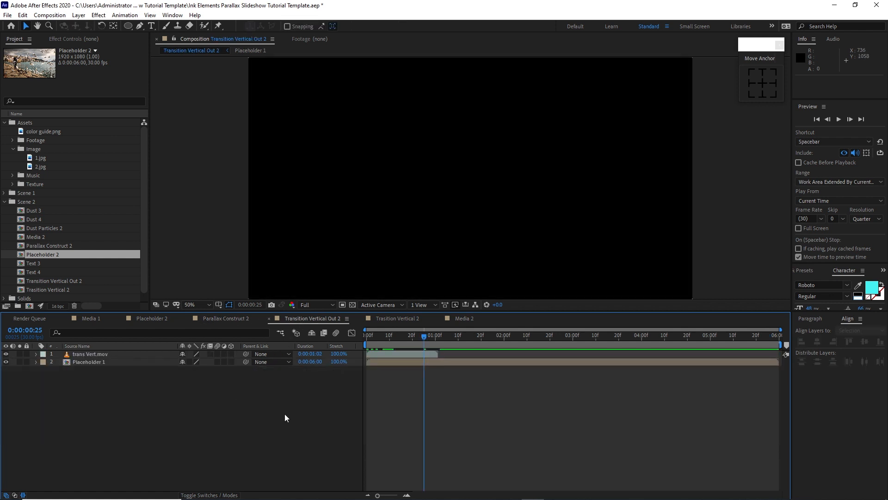
pyautogui.click(12, 141)
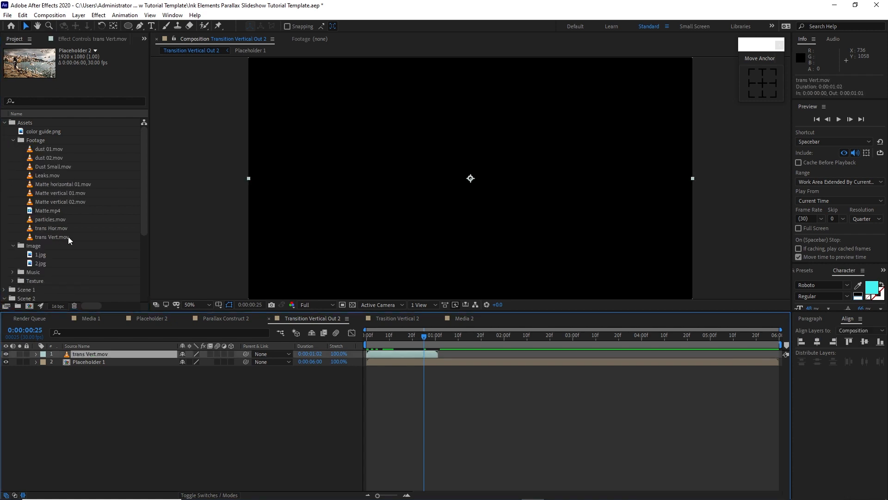
pyautogui.click(68, 229)
pyautogui.moveTo(68, 229); pyautogui.dragTo(95, 353)
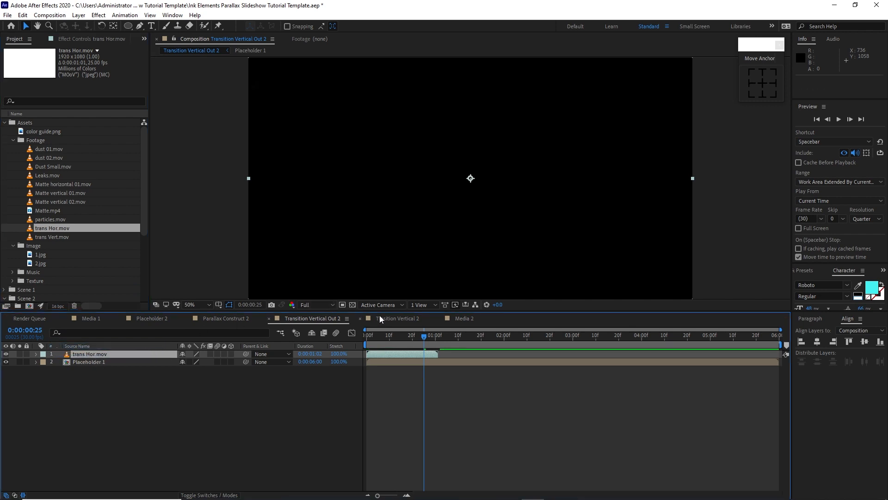
# - Replace Matte vertical 01.mov with Matte horizontal 01.mov in the Trasition Vertical 2 composition
pyautogui.click(392, 318)
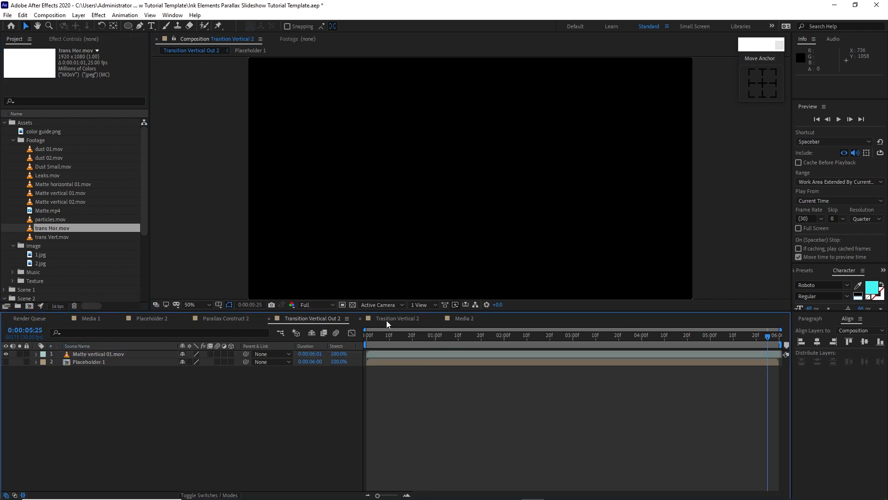
pyautogui.click(146, 356)
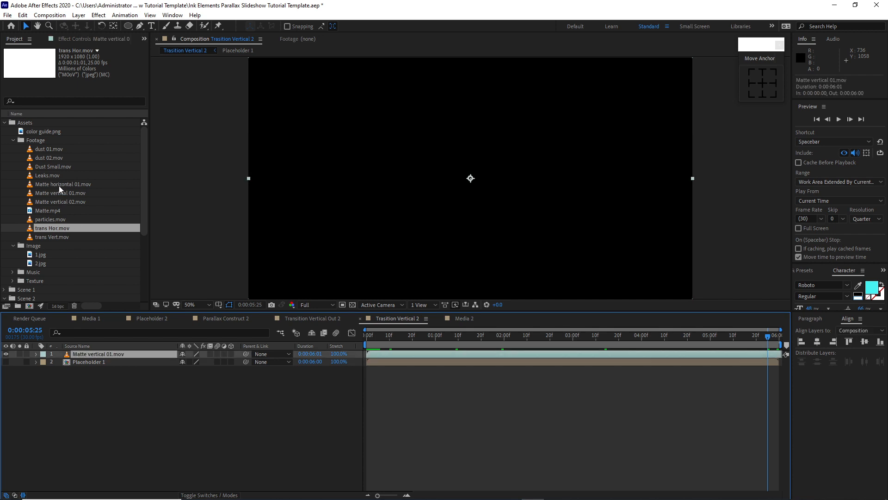
pyautogui.moveTo(59, 186); pyautogui.dragTo(93, 356)
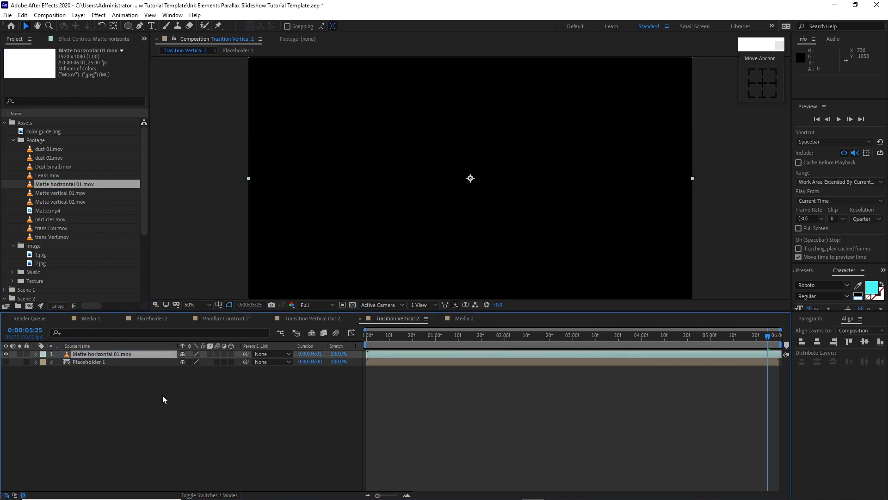
# - Replace the Parallax Construct layer in the Media 2 composition with Parallax Construct 2 from the Scene 2 folder
pyautogui.click(465, 318)
pyautogui.click(118, 464)
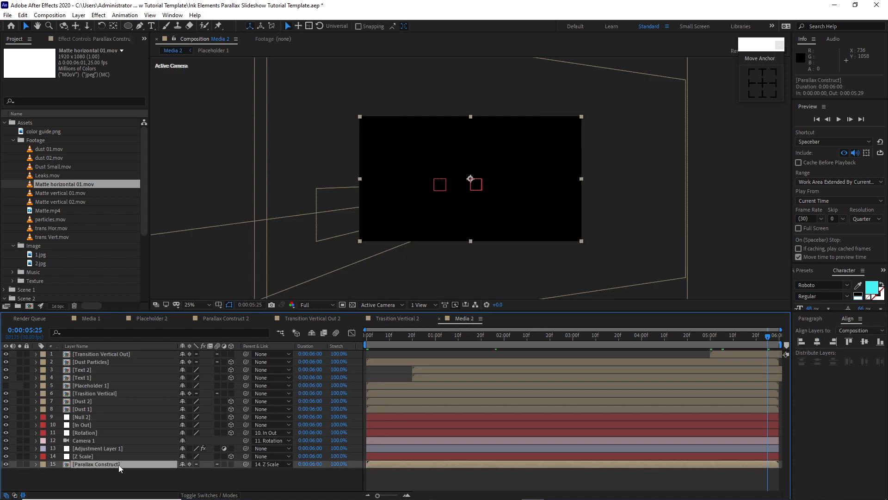
pyautogui.click(13, 140)
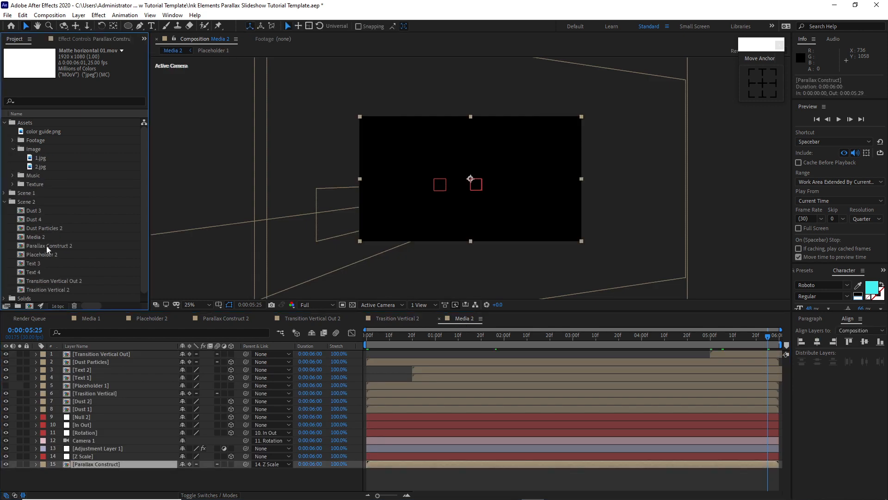
pyautogui.click(46, 245)
pyautogui.moveTo(46, 246); pyautogui.dragTo(107, 464)
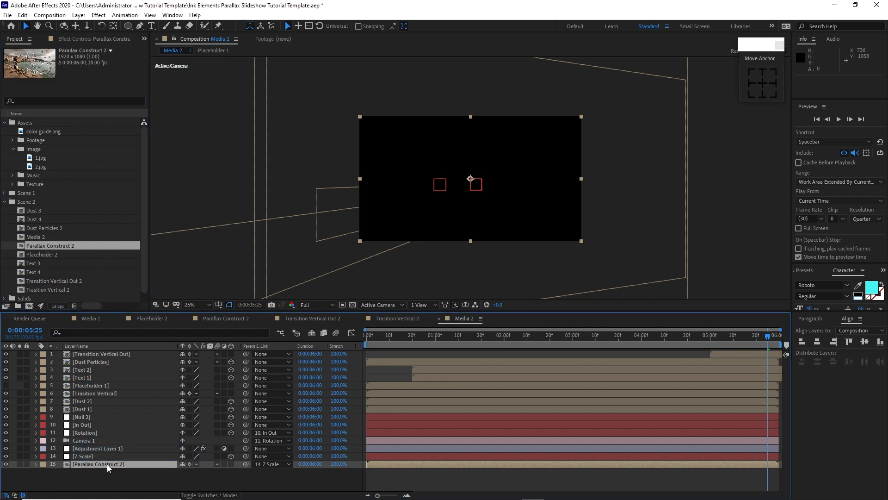
# - Replace Media 2's Dust 1 layer with Dust 3 and its Dust 2 layer with Dust 4
pyautogui.click(91, 409)
pyautogui.moveTo(41, 210); pyautogui.dragTo(96, 407)
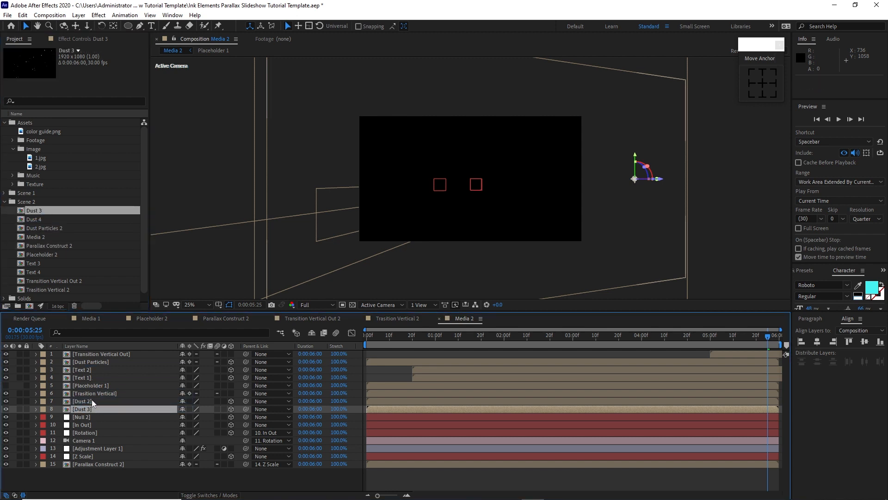
pyautogui.click(91, 400)
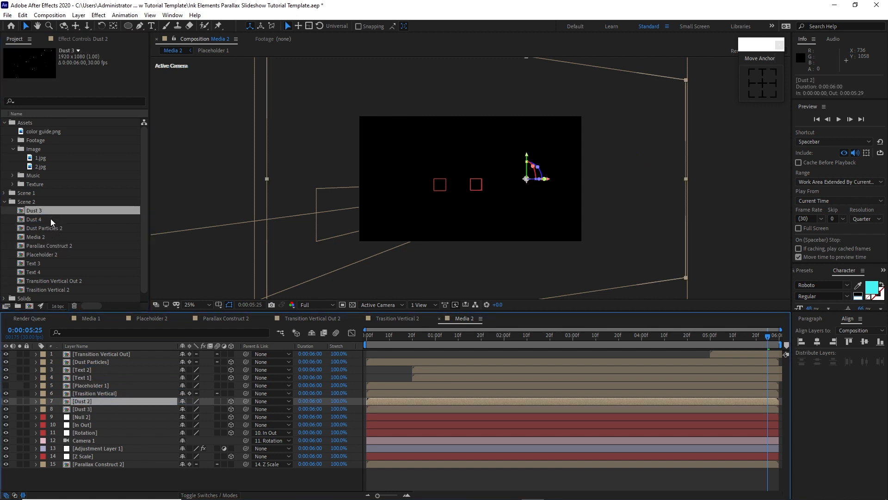
pyautogui.moveTo(51, 219); pyautogui.dragTo(76, 404)
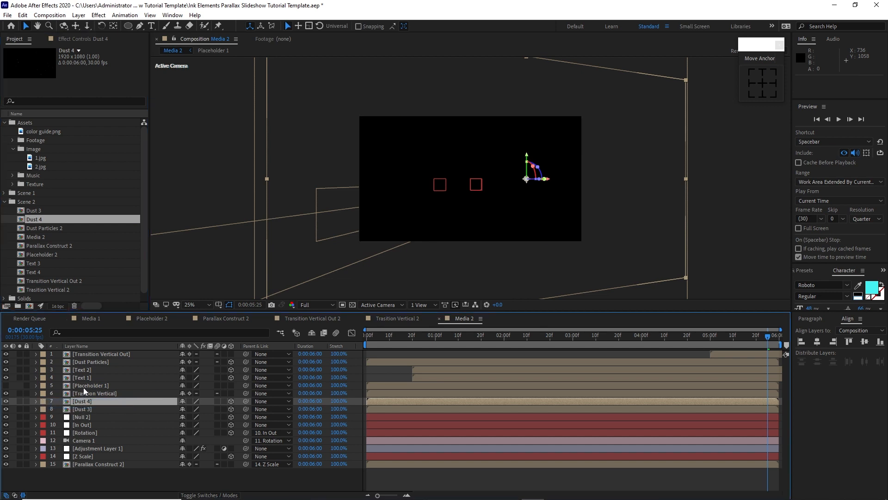
# - Replace Media 2's Placeholder 1 layer with Placeholder 2 and its Dust Particles layer with Dust Particles 2
pyautogui.click(84, 387)
pyautogui.moveTo(56, 255); pyautogui.dragTo(97, 385)
pyautogui.click(79, 361)
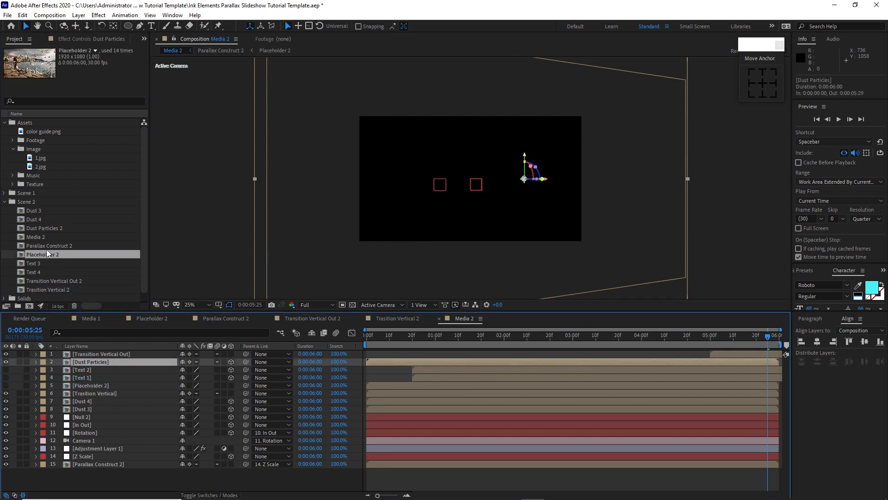
pyautogui.moveTo(45, 228); pyautogui.dragTo(87, 363)
# - Replace Media 2's Transition Vertical Out and Trasition Vertical layers with Transition Vertical Out 2 and Trasition Vertical 2
pyautogui.click(86, 354)
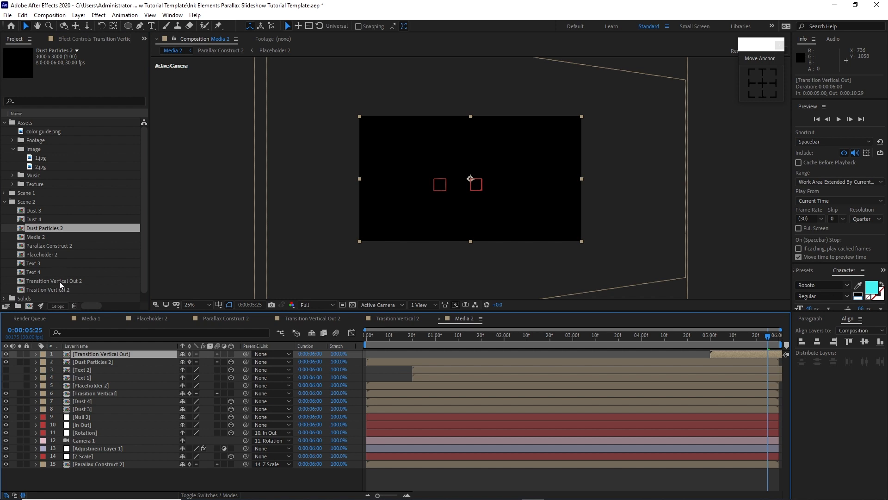
pyautogui.moveTo(59, 284); pyautogui.dragTo(92, 355)
pyautogui.click(93, 394)
pyautogui.moveTo(48, 290); pyautogui.dragTo(95, 393)
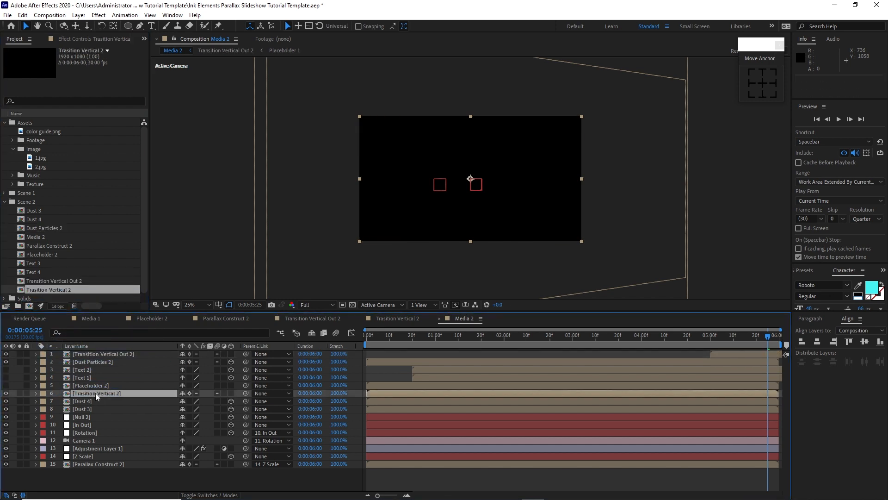
# - Rename the Trasition Vertical 2 composition as Trasition Horizontal 2
pyautogui.click(61, 292)
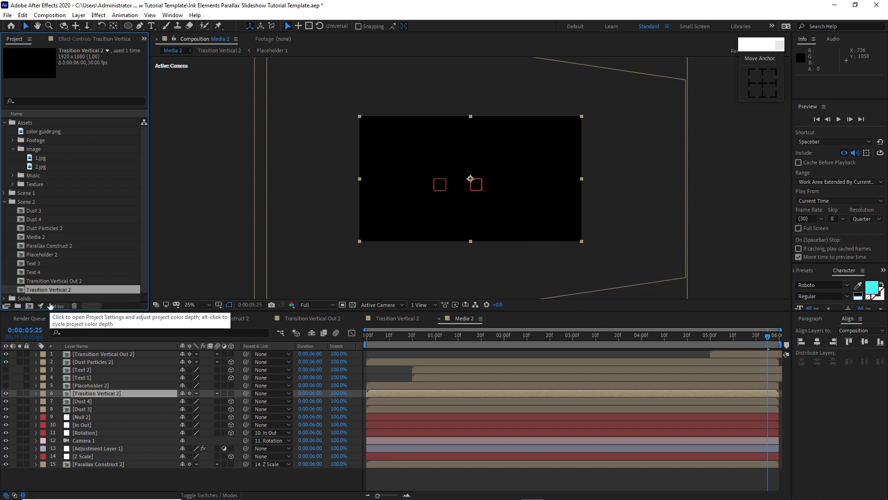
pyautogui.rightClick(45, 289)
pyautogui.click(87, 437)
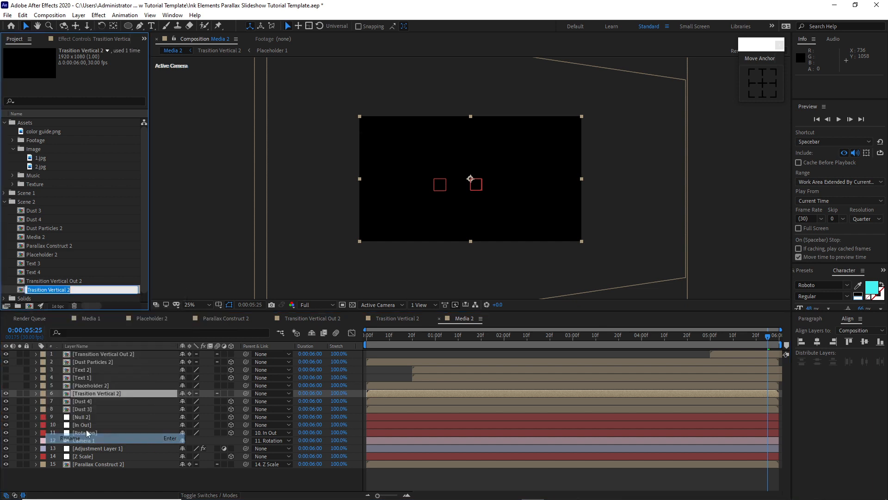
pyautogui.click(48, 290)
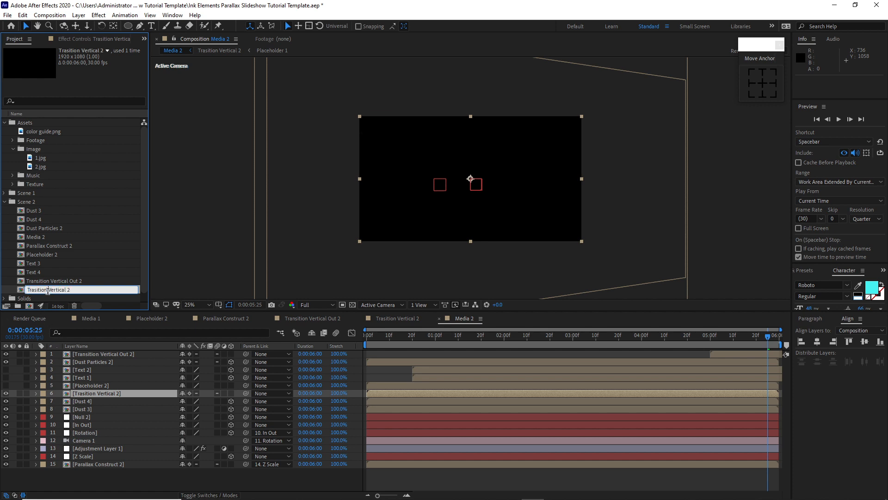
pyautogui.moveTo(48, 290); pyautogui.dragTo(66, 301)
pyautogui.write('Horizont')
# - Rename the Transition Vertical Out 2 composition as Transition Horizontal Out 2
pyautogui.click(51, 281)
pyautogui.press('Return')
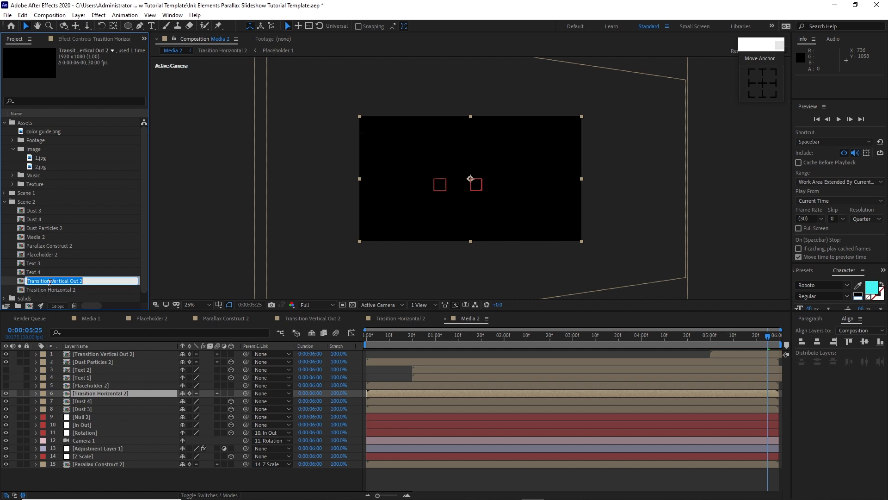
pyautogui.moveTo(50, 282); pyautogui.dragTo(69, 282)
pyautogui.write('Horiz')
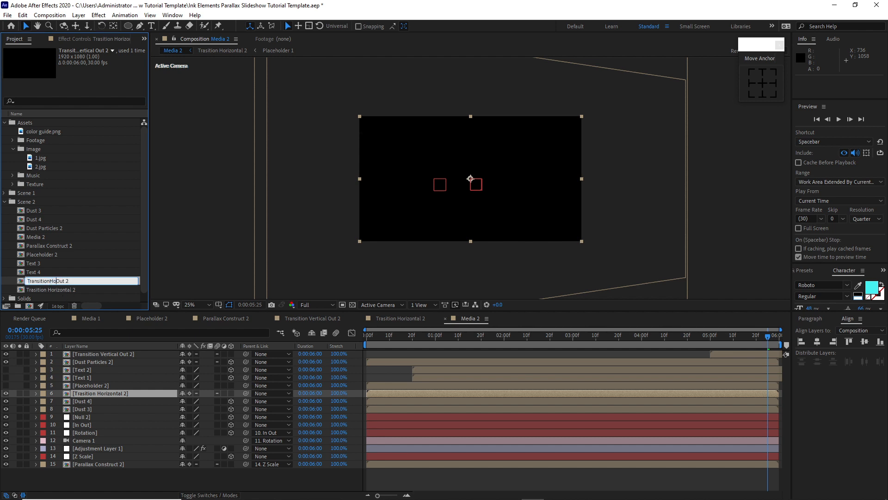
pyautogui.write('ontal Out')
pyautogui.press('Return')
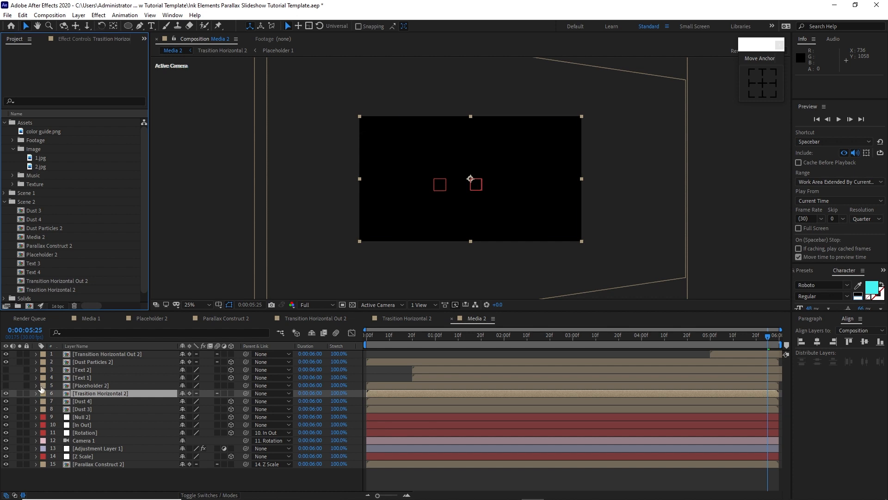
# - Set the Dust Particles 2 layer's Y Rotation to -64° and its Scale to 82%
pyautogui.click(35, 362)
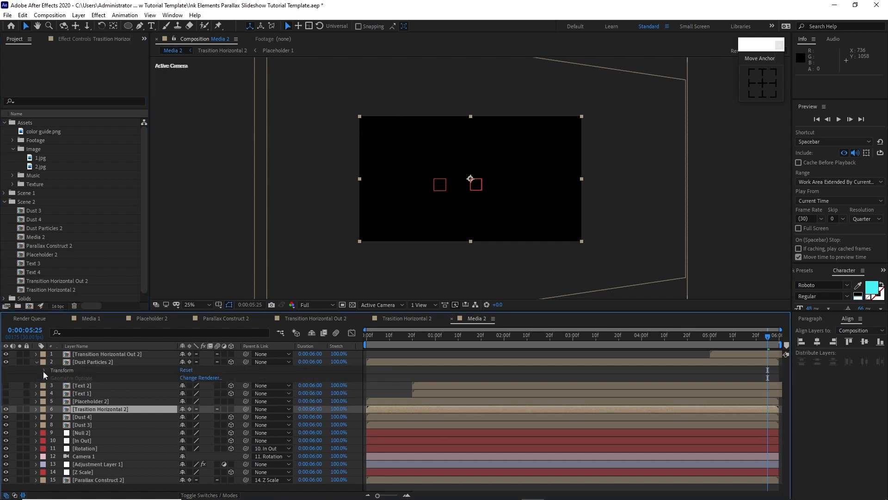
pyautogui.click(44, 371)
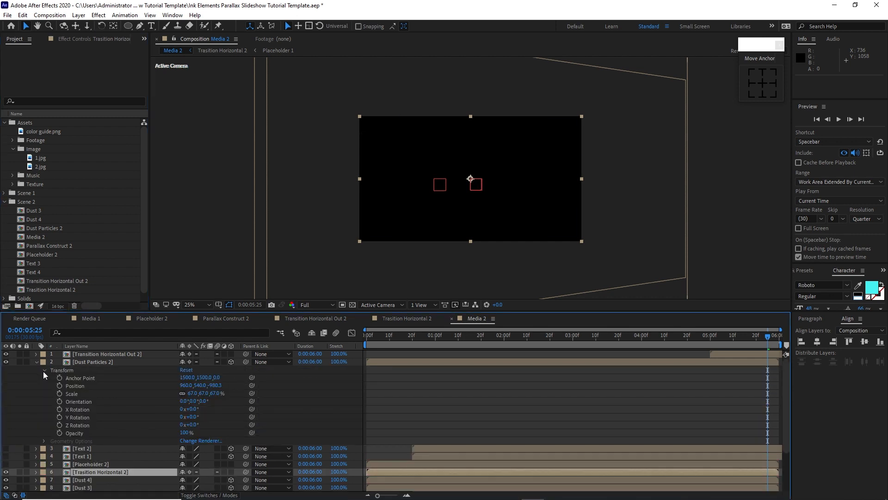
pyautogui.click(192, 417)
pyautogui.write('-64')
pyautogui.click(214, 394)
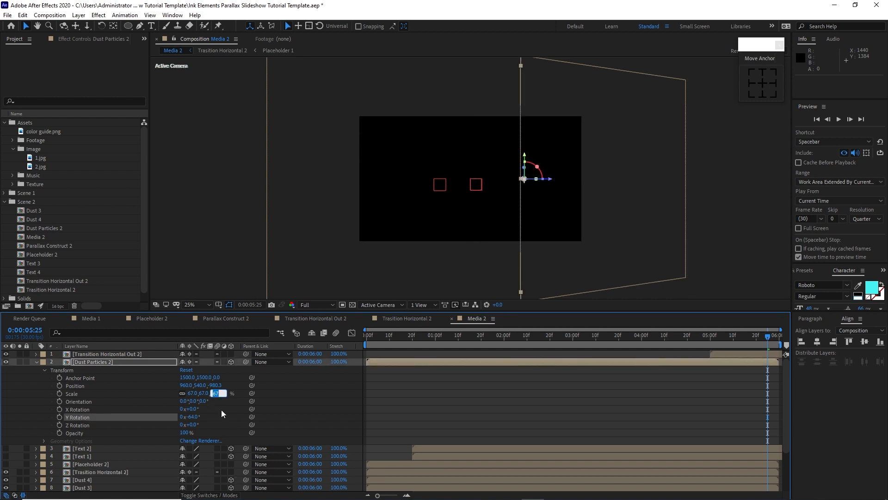
pyautogui.write('82')
# - Set the Dust Particles 2 layer's Position to 910 in X and -948 in Z
pyautogui.click(186, 386)
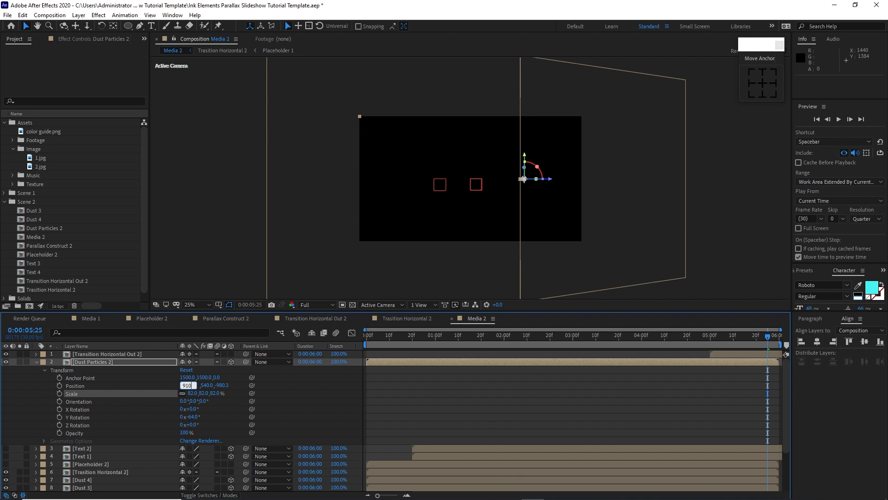
pyautogui.click(218, 386)
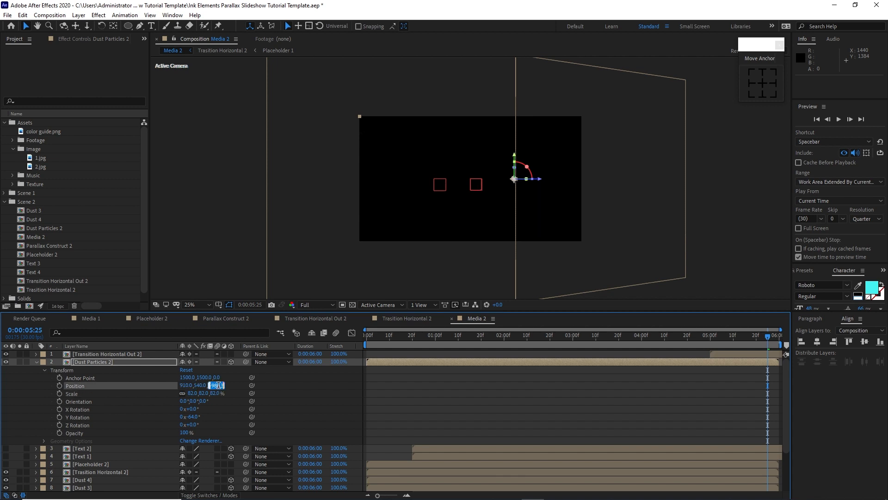
pyautogui.click(267, 433)
pyautogui.write('-948')
pyautogui.press('Return')
# - Preview the Media 2 animation and inspect the frame at 0:00:04:01
pyautogui.click(841, 121)
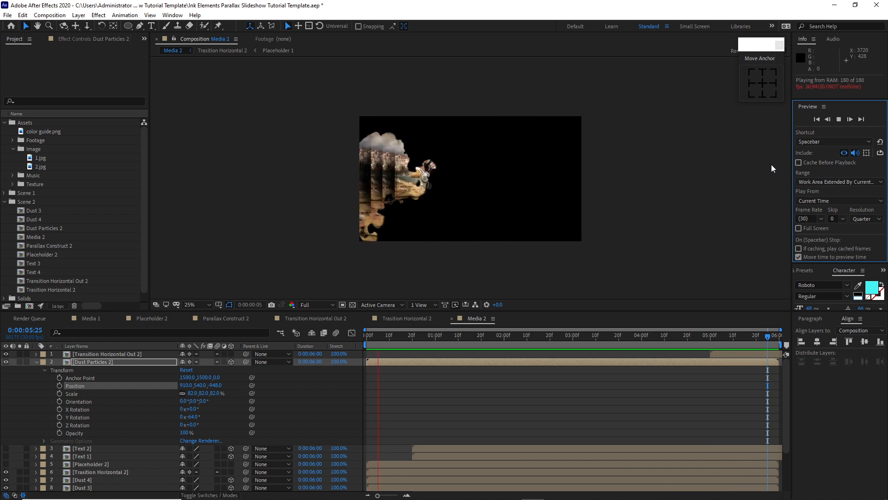
pyautogui.click(838, 119)
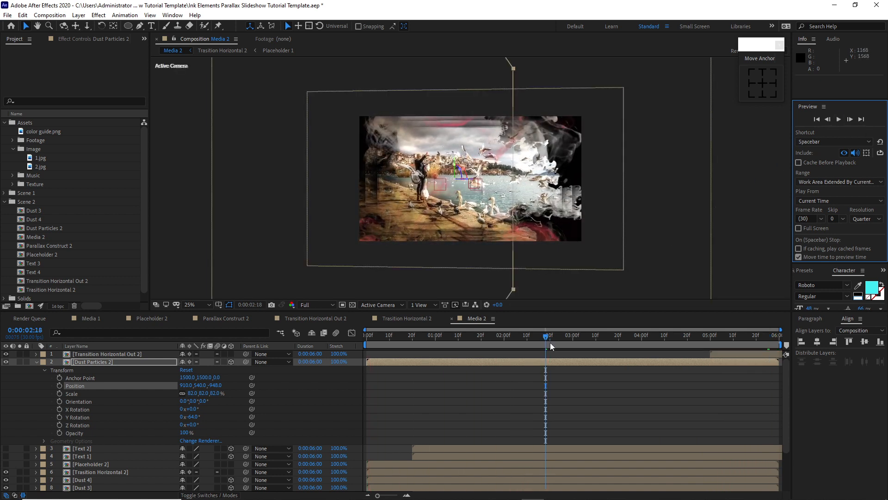
pyautogui.moveTo(546, 336); pyautogui.dragTo(644, 339)
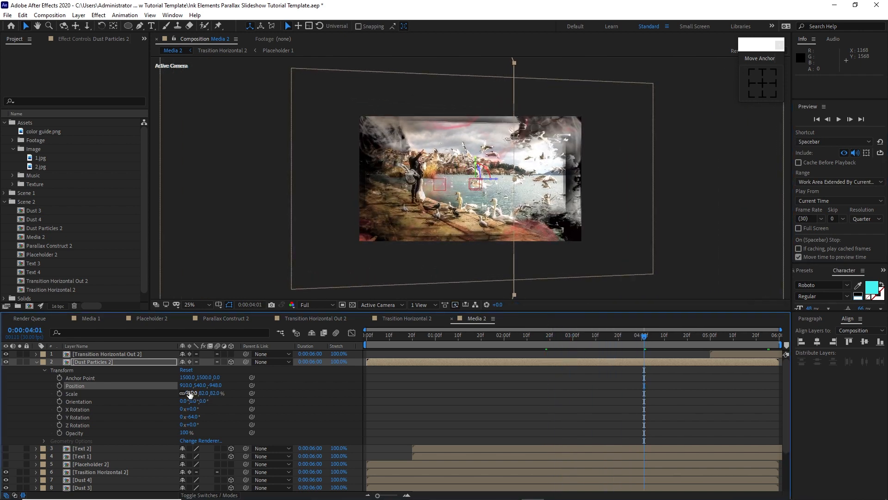
# - Try a different Scale for the Dust Particles 2 layer, undo it and collapse the layer's properties
pyautogui.moveTo(183, 390); pyautogui.dragTo(263, 393)
pyautogui.hotkey('ctrl', 'z')
pyautogui.click(45, 370)
pyautogui.click(36, 363)
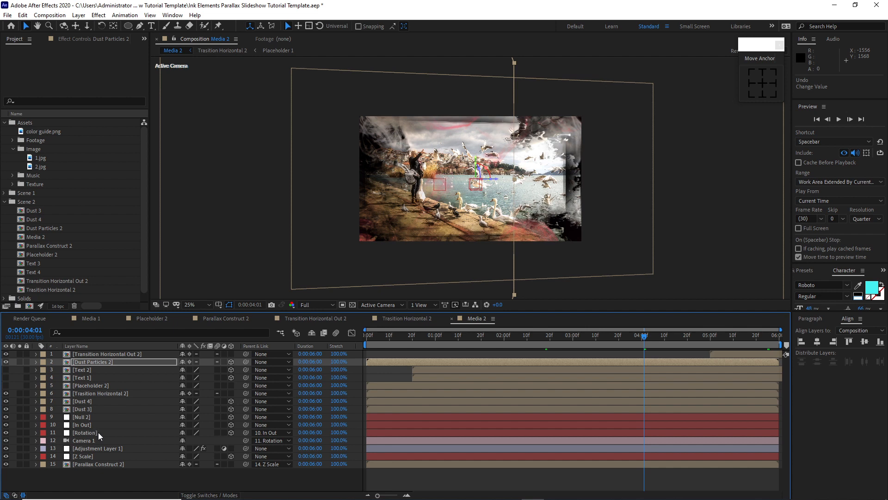
# - Set the Rotation null's Y Rotation to -12° at its first keyframe, at 0:00:00:00
pyautogui.click(99, 432)
pyautogui.press('u')
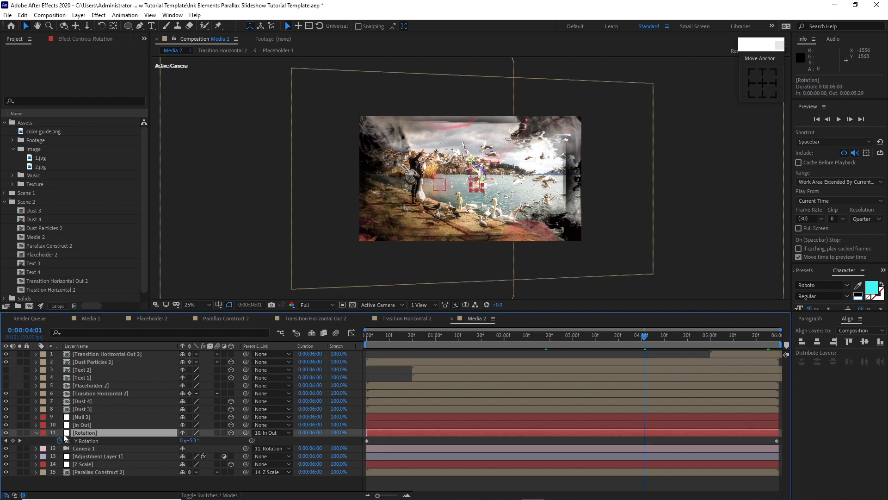
pyautogui.click(6, 441)
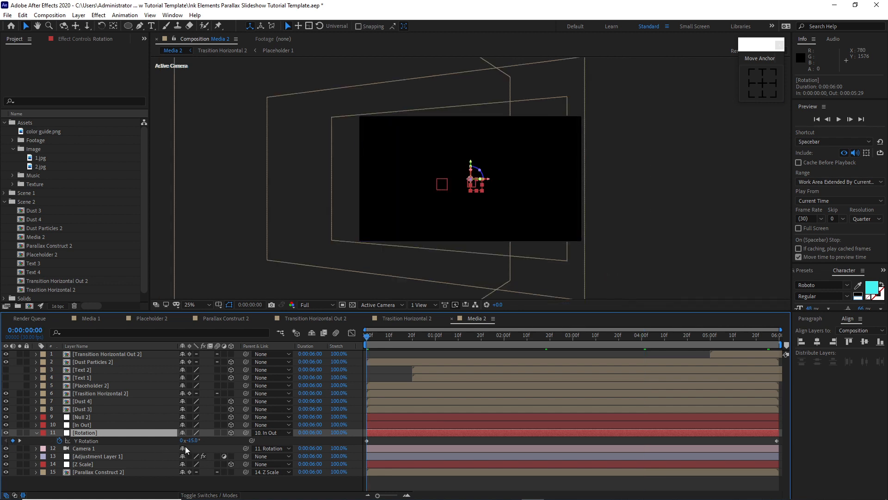
pyautogui.click(193, 440)
pyautogui.write('-12')
pyautogui.press('Return')
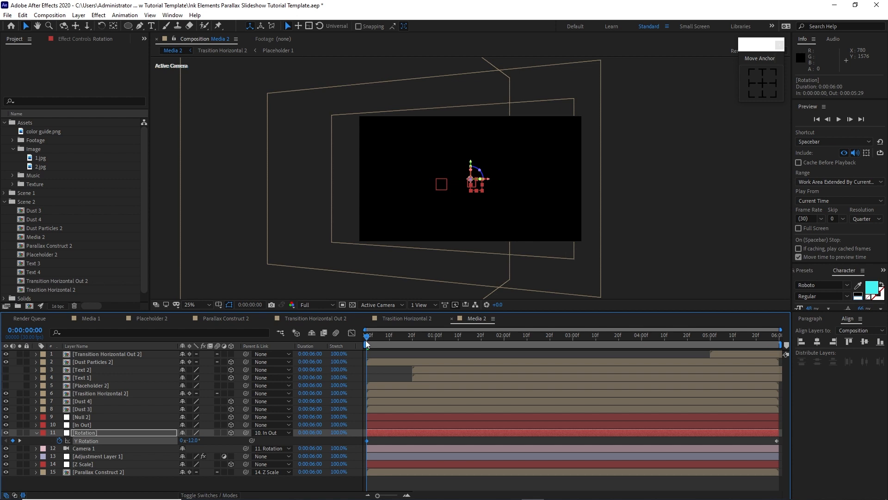
# - Set the Rotation null's Y Rotation to 12° at its last keyframe, at 0:00:05:29, and preview the Media 2 animation
pyautogui.moveTo(368, 336); pyautogui.dragTo(797, 318)
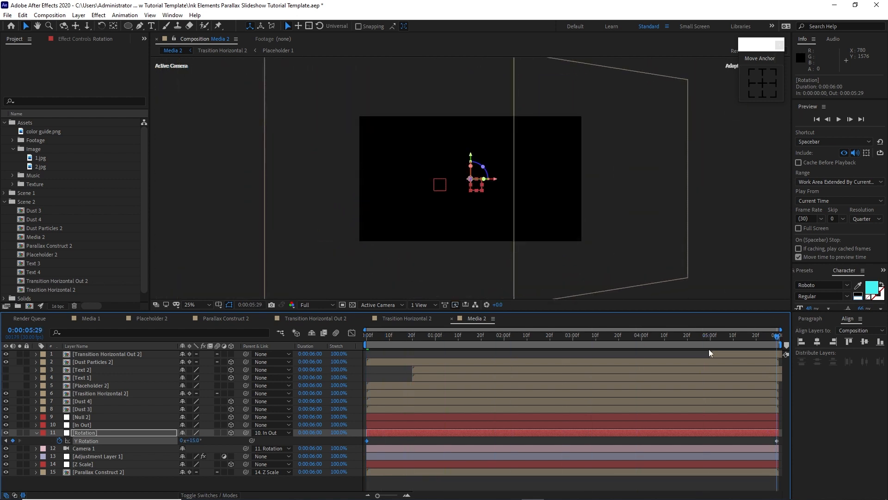
pyautogui.click(194, 441)
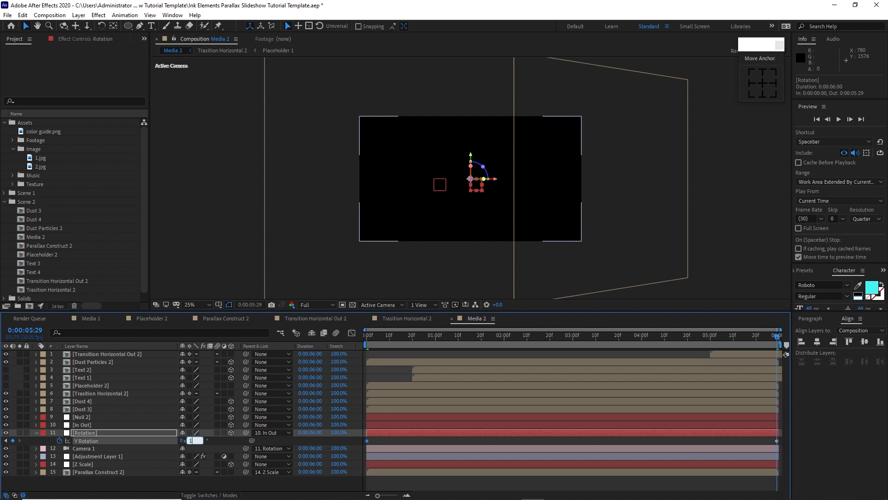
pyautogui.click(720, 190)
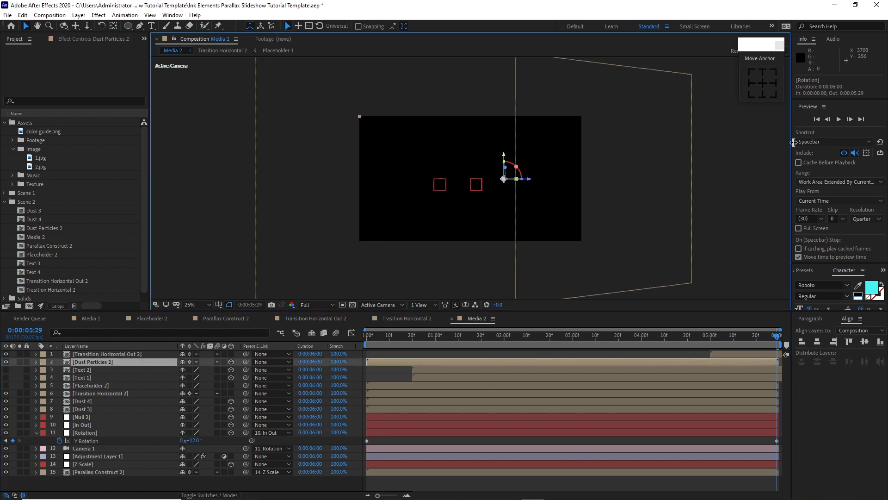
pyautogui.click(837, 120)
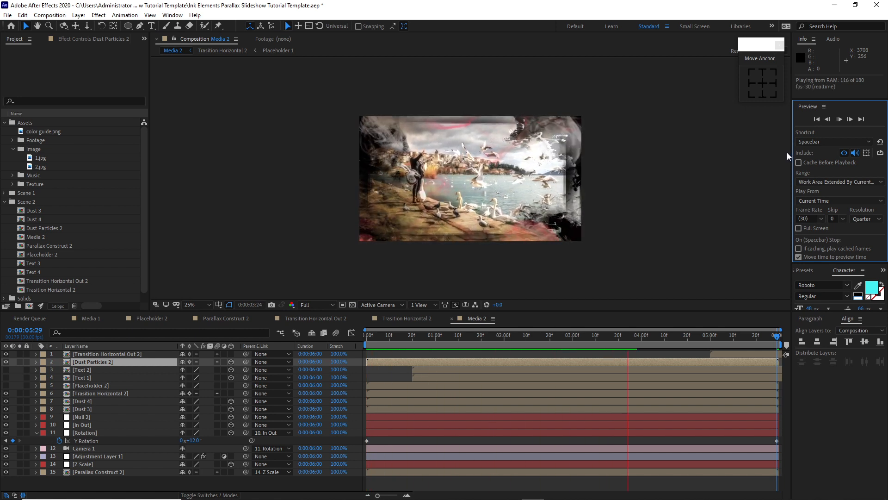
pyautogui.press('space')
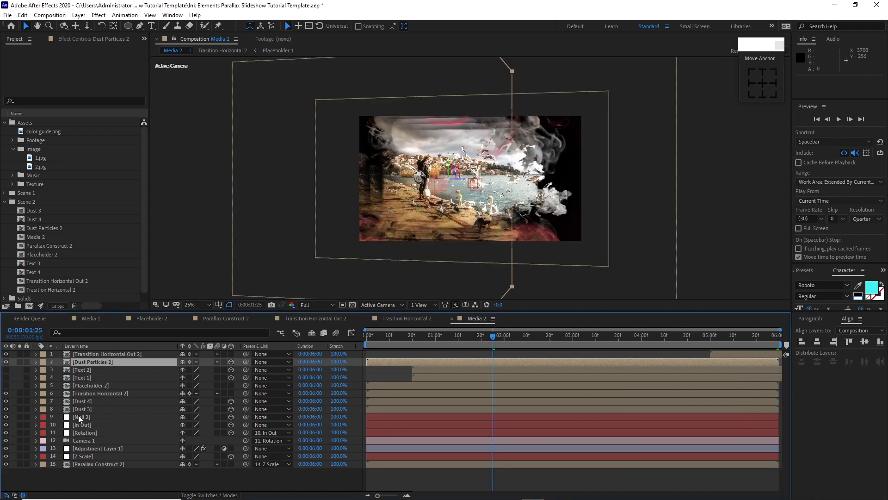
# - Create a new 1920 × 1080 composition named Final at 30 fps with a duration of 0:00:15:00
pyautogui.click(49, 15)
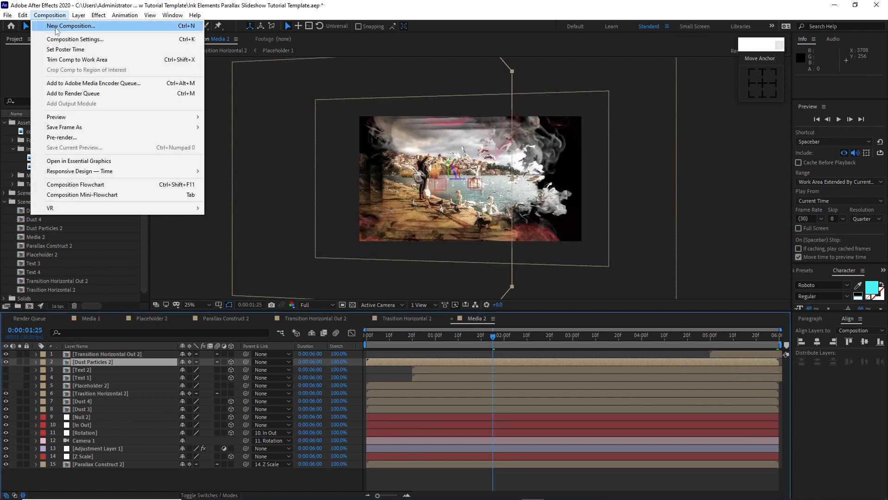
pyautogui.click(54, 26)
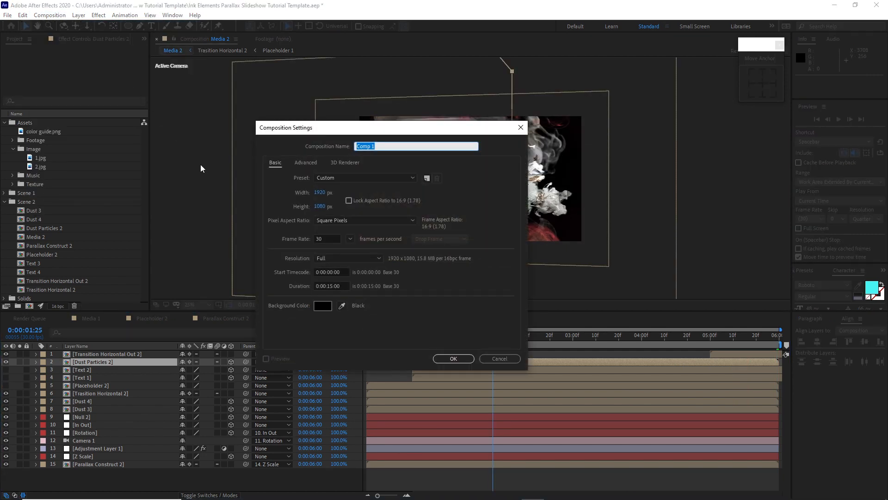
pyautogui.write('Final')
pyautogui.click(452, 359)
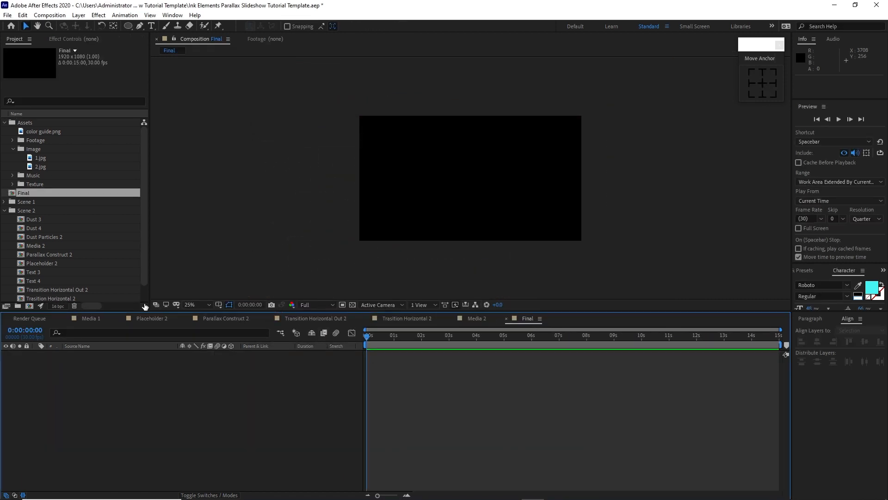
# - Add the Media 2 composition from Scene 2 to Final and place Media 1 from Scene 1 beneath it
pyautogui.moveTo(54, 247); pyautogui.dragTo(65, 398)
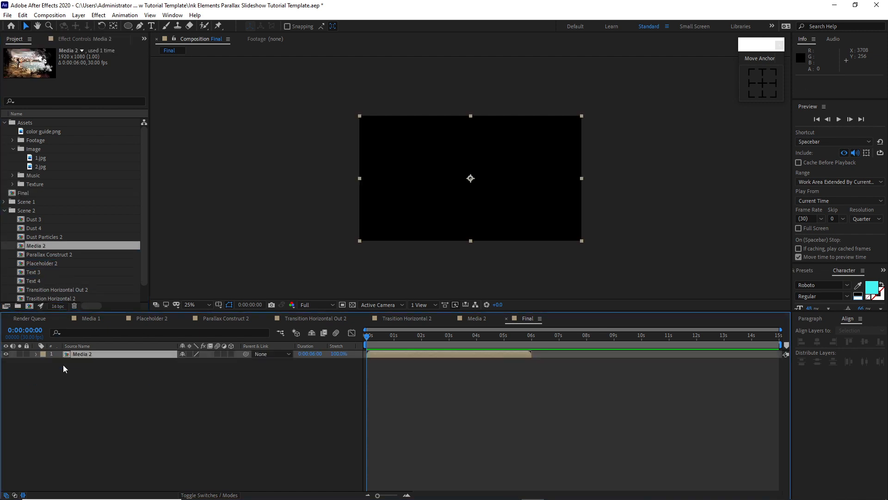
pyautogui.click(4, 210)
pyautogui.click(4, 202)
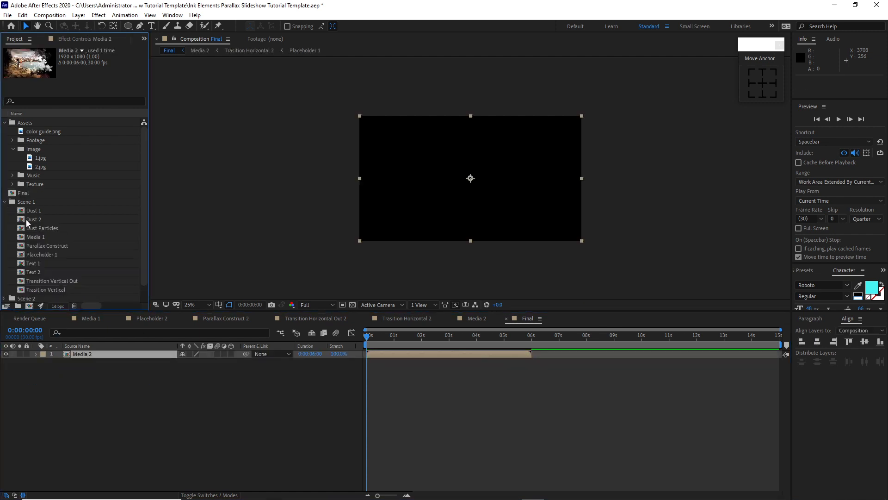
pyautogui.moveTo(39, 240); pyautogui.dragTo(73, 401)
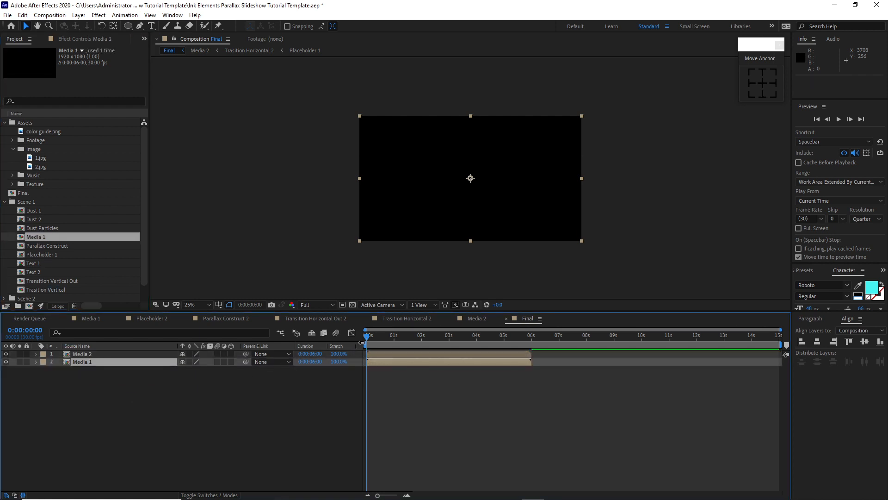
# - Move the Media 2 layer so that it starts at 0:00:05:00 in the Final composition
pyautogui.moveTo(368, 338); pyautogui.dragTo(505, 346)
pyautogui.click(463, 354)
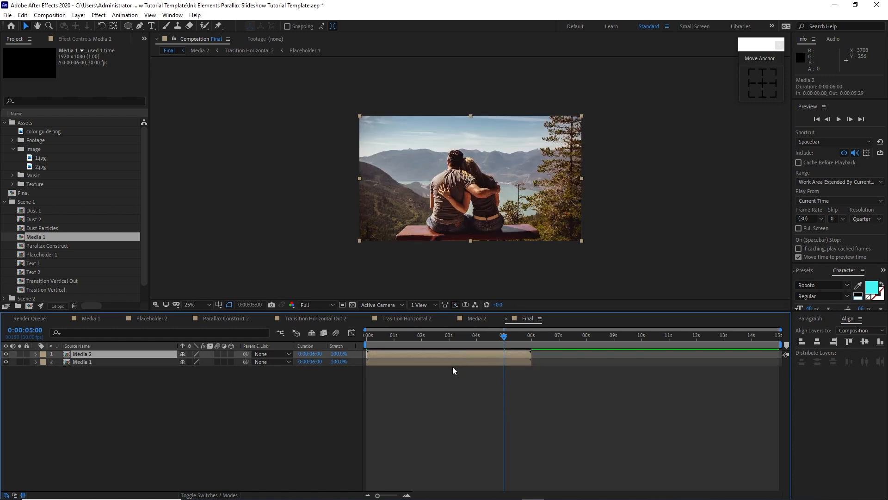
pyautogui.press('[')
# - Preview the Final composition from its start and inspect the frame at 0:00:03:03
pyautogui.moveTo(407, 343); pyautogui.dragTo(360, 334)
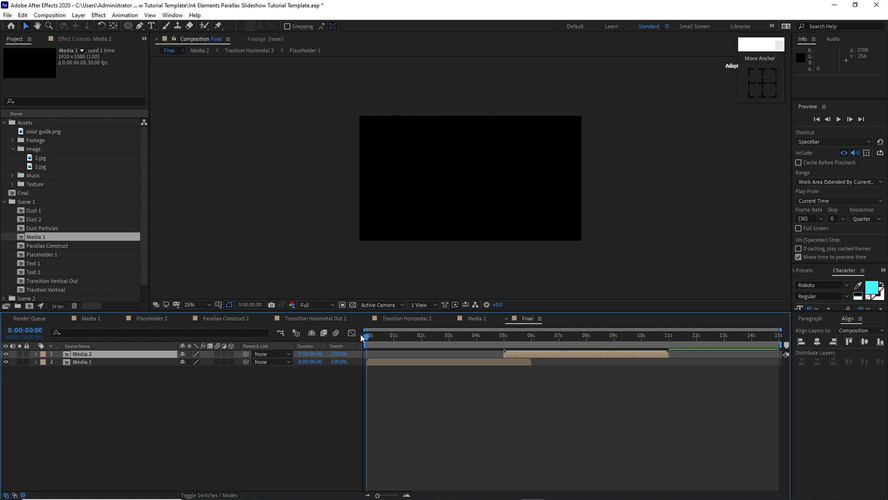
pyautogui.click(839, 119)
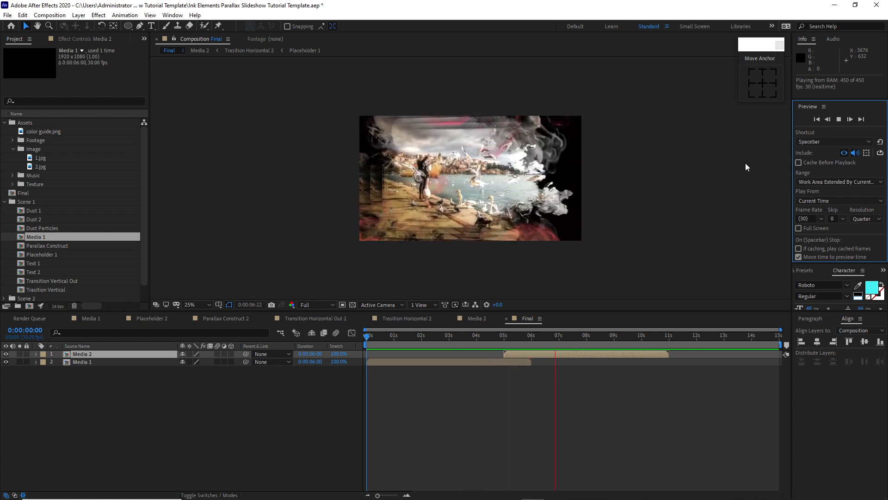
pyautogui.click(840, 120)
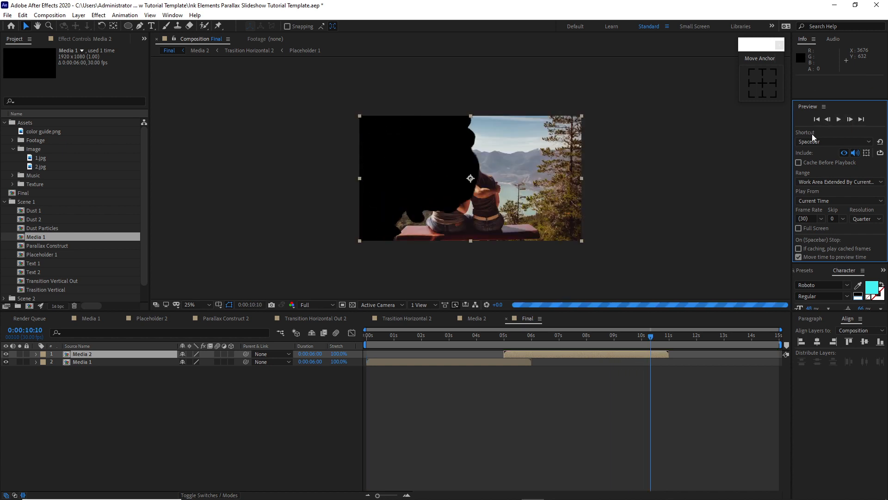
pyautogui.moveTo(443, 337)
pyautogui.mouseDown()
pyautogui.moveTo(364, 338)
pyautogui.moveTo(452, 336)
pyautogui.mouseUp()
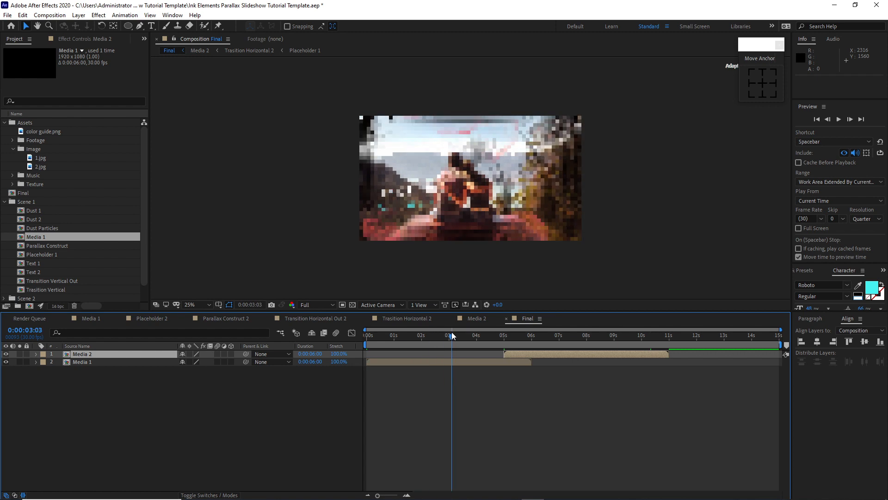